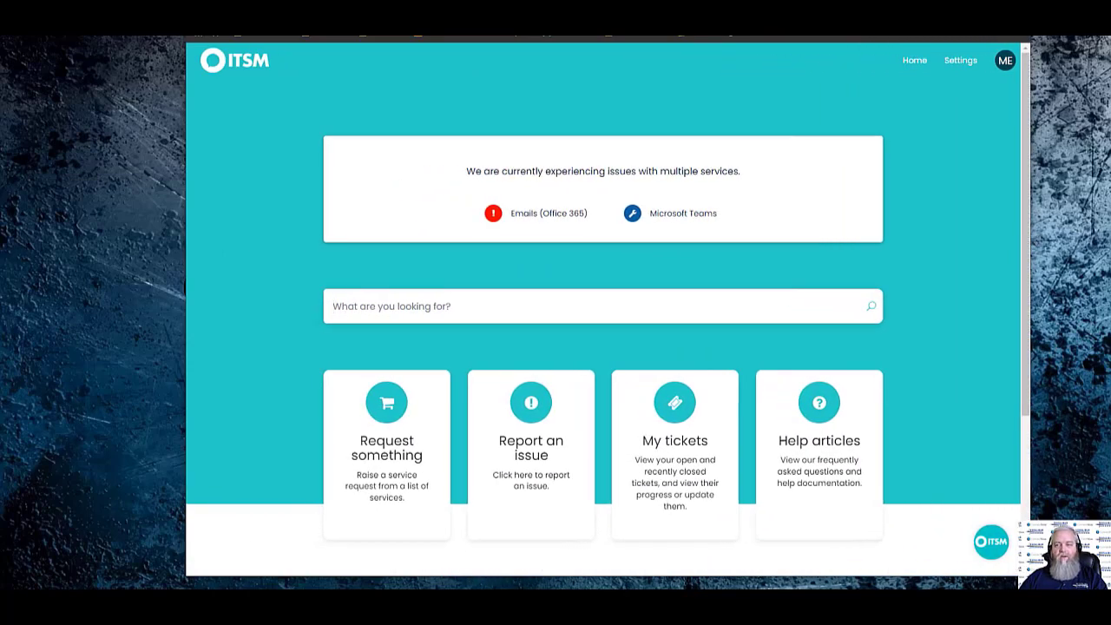
Maximise the self-service portal home page with the Emails and Teams service-issues notice
key(super+Up)
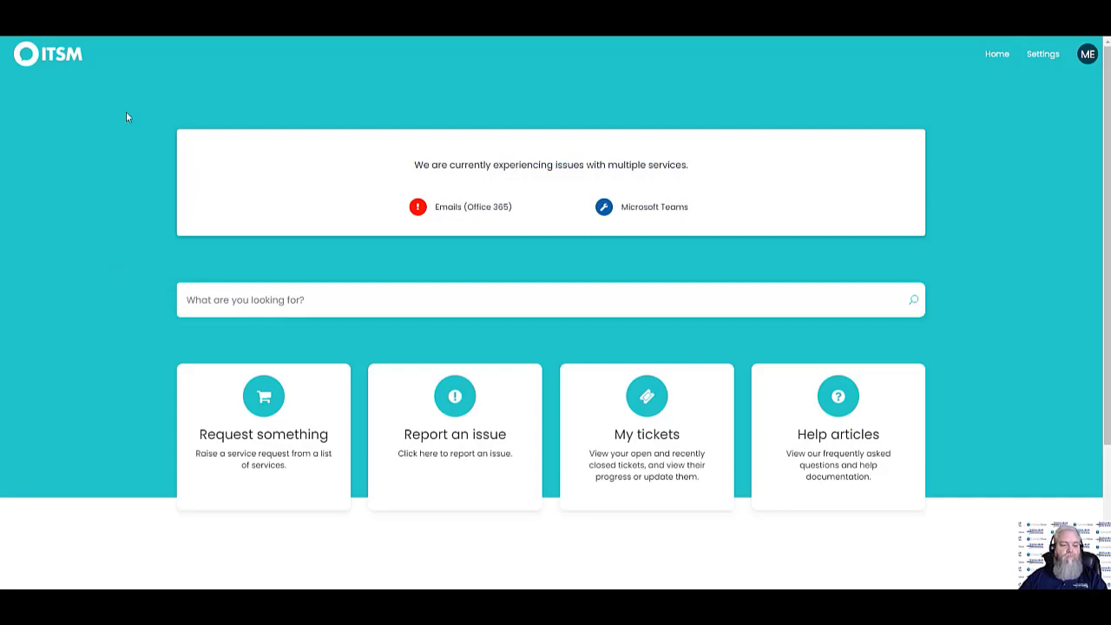
After a look at Hardware, open the Onboarding New Starter Request from Accounts & Access
click(287, 426)
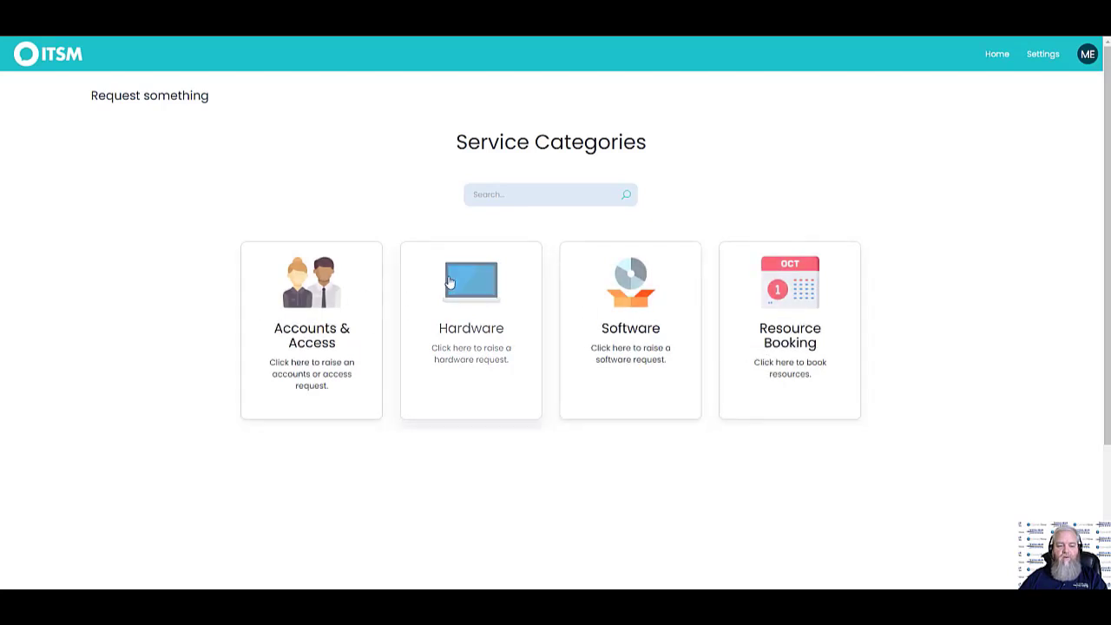
click(472, 315)
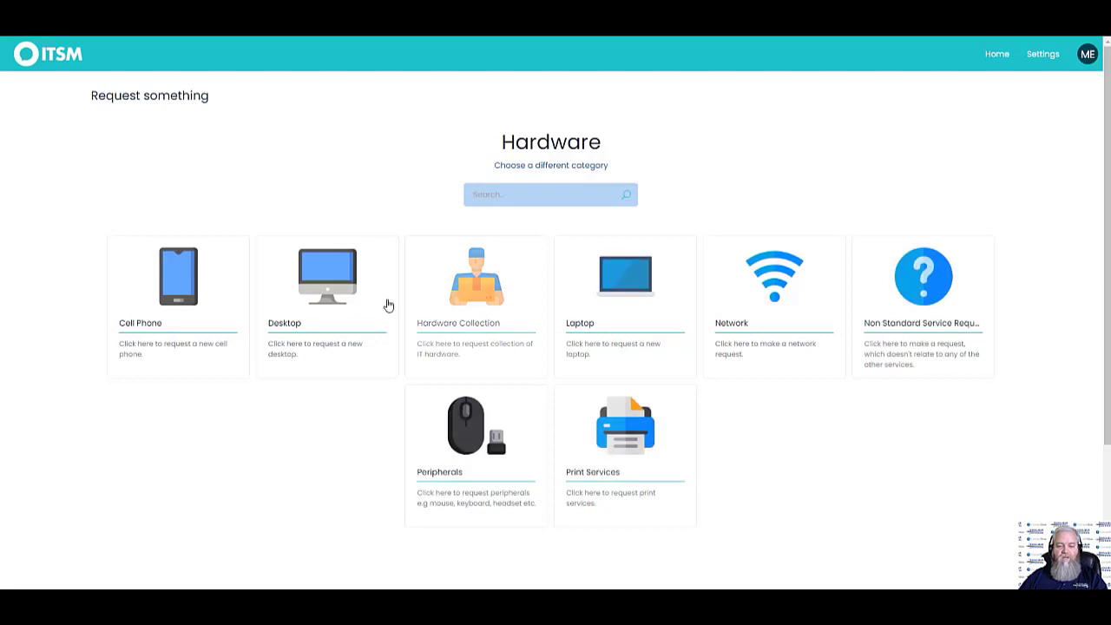
click(71, 59)
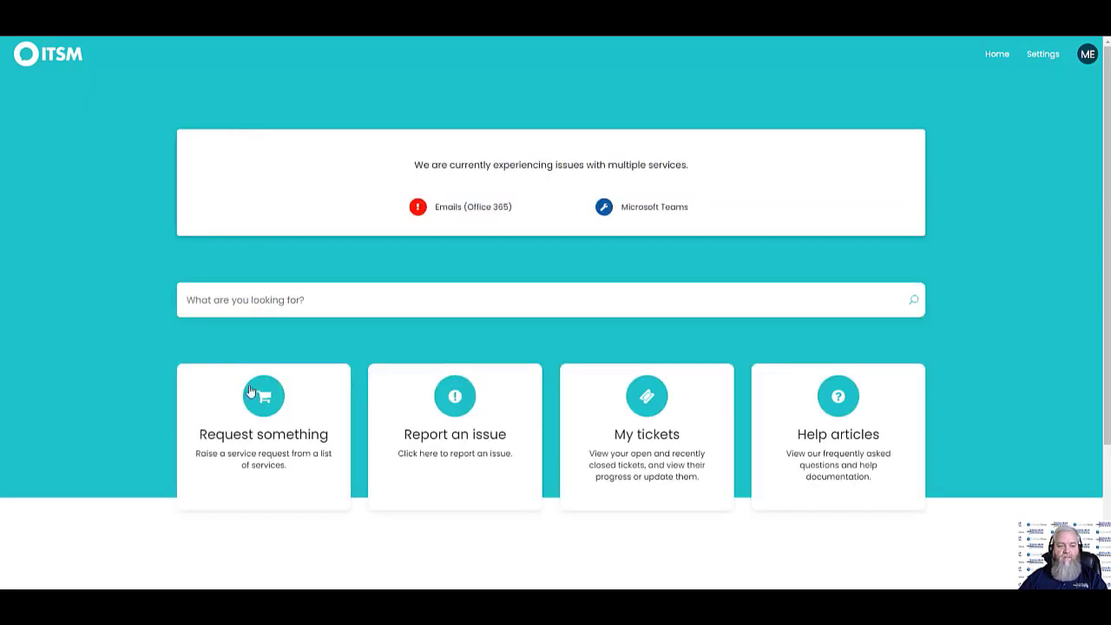
click(256, 400)
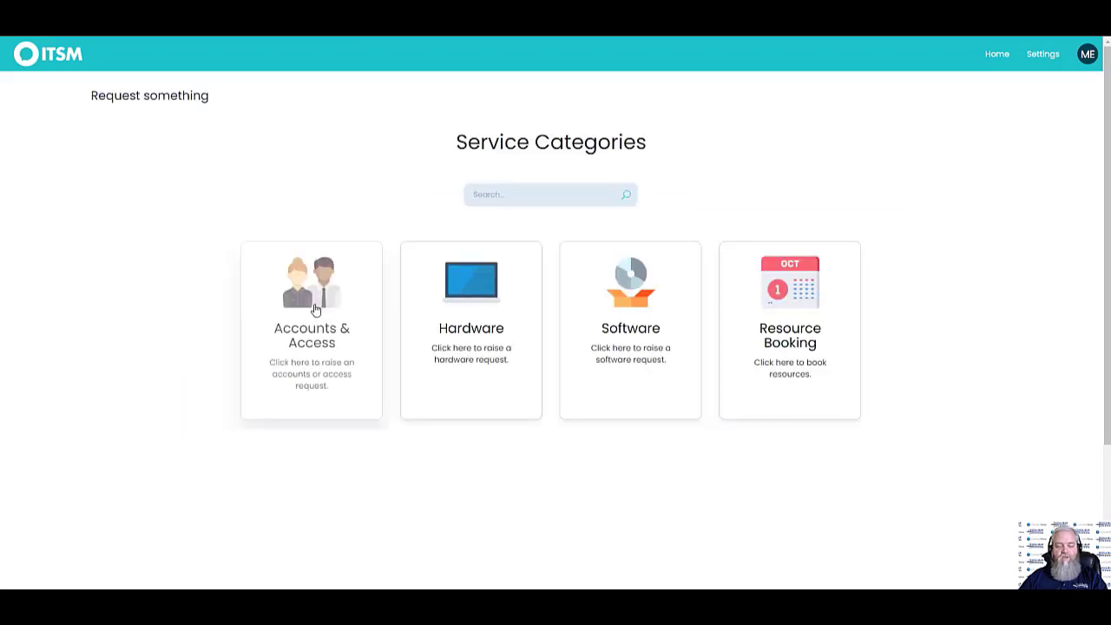
click(315, 310)
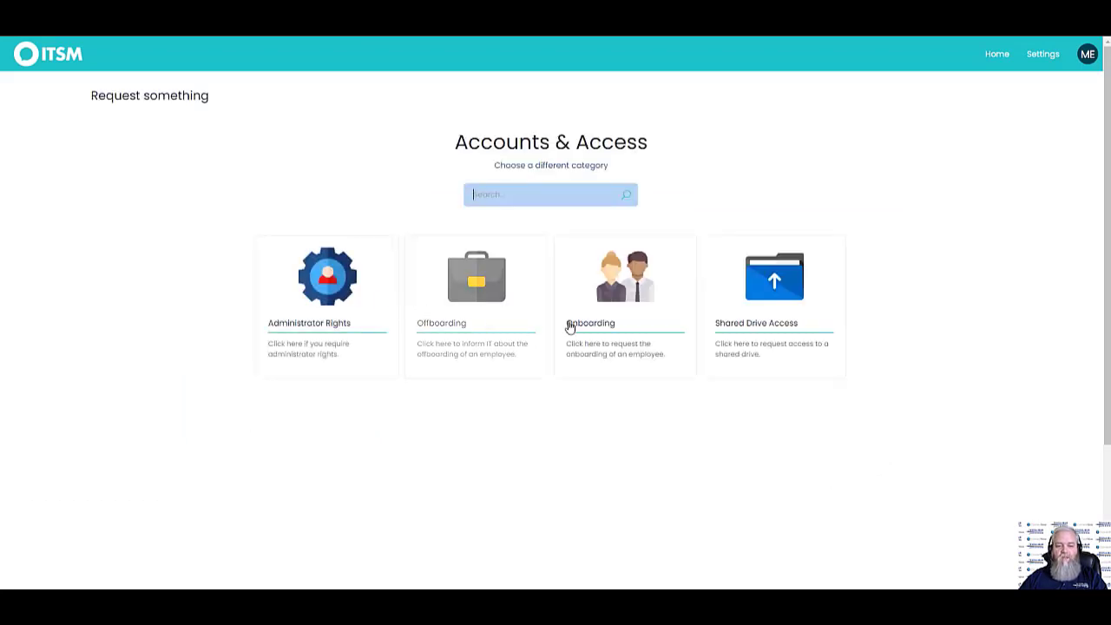
click(632, 301)
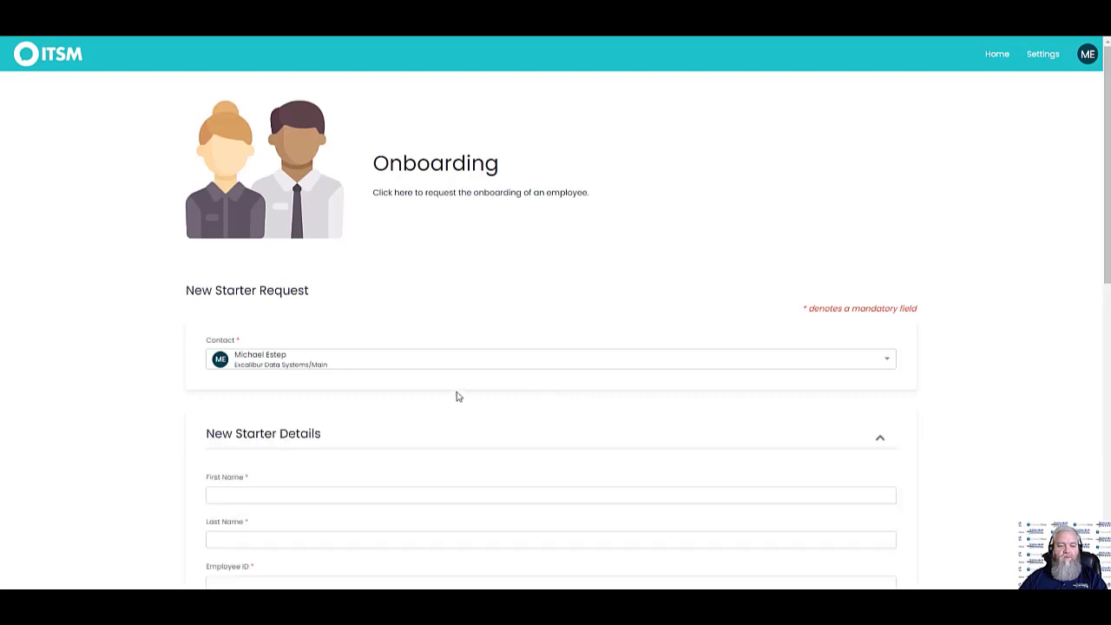
Tick 'Do you require hardware for your new starter?' to reveal the extra fields, then untick it
scroll(130, 434, down, 5)
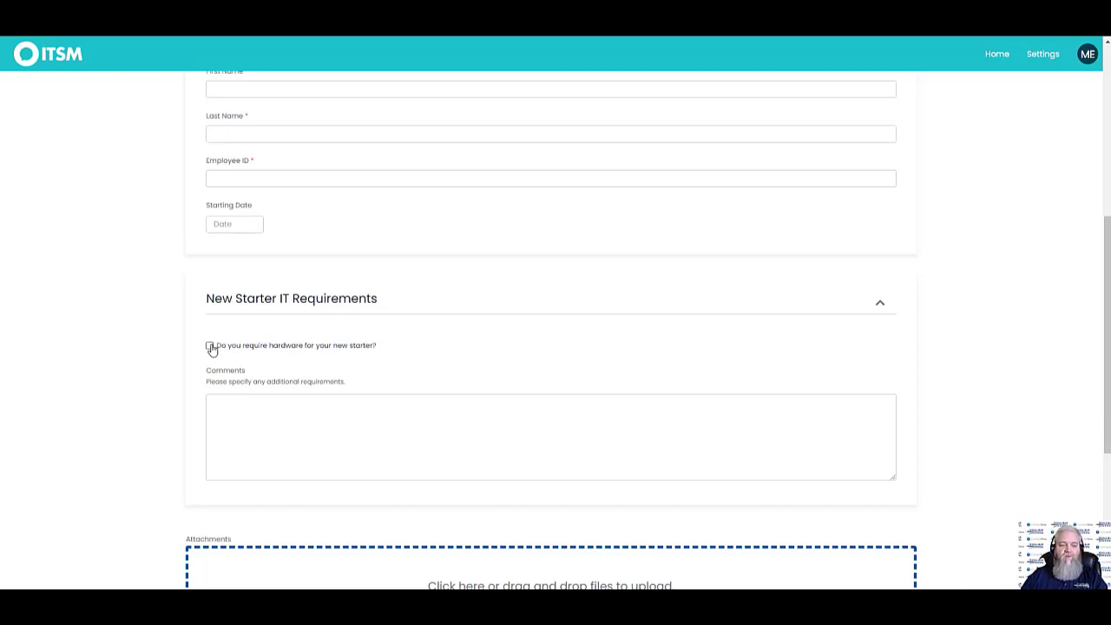
click(209, 346)
scroll(121, 360, down, 8)
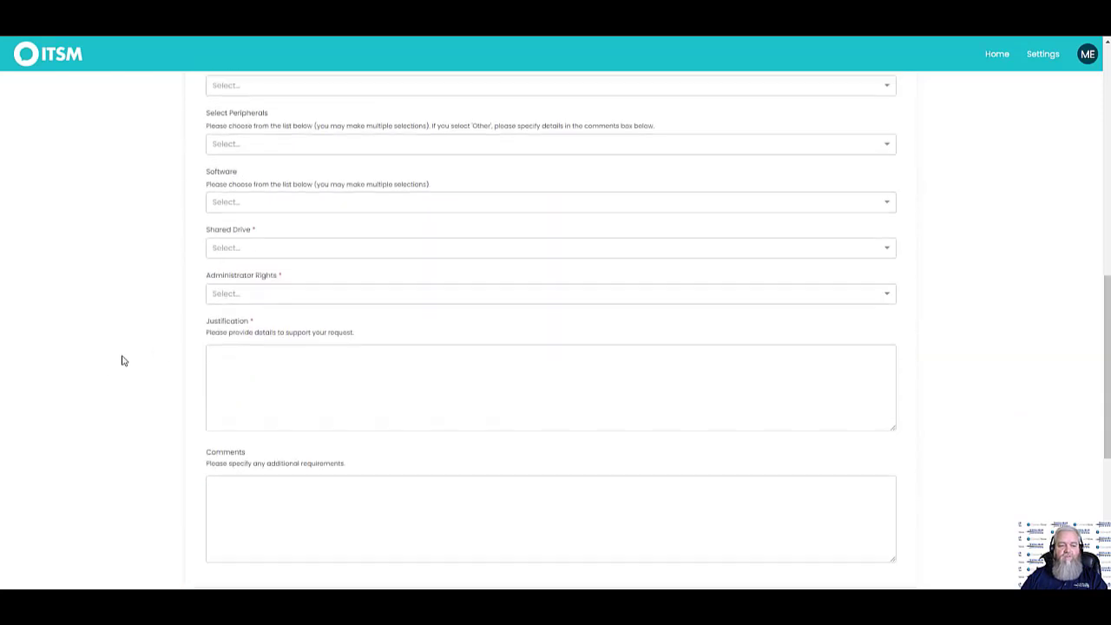
scroll(419, 323, up, 2)
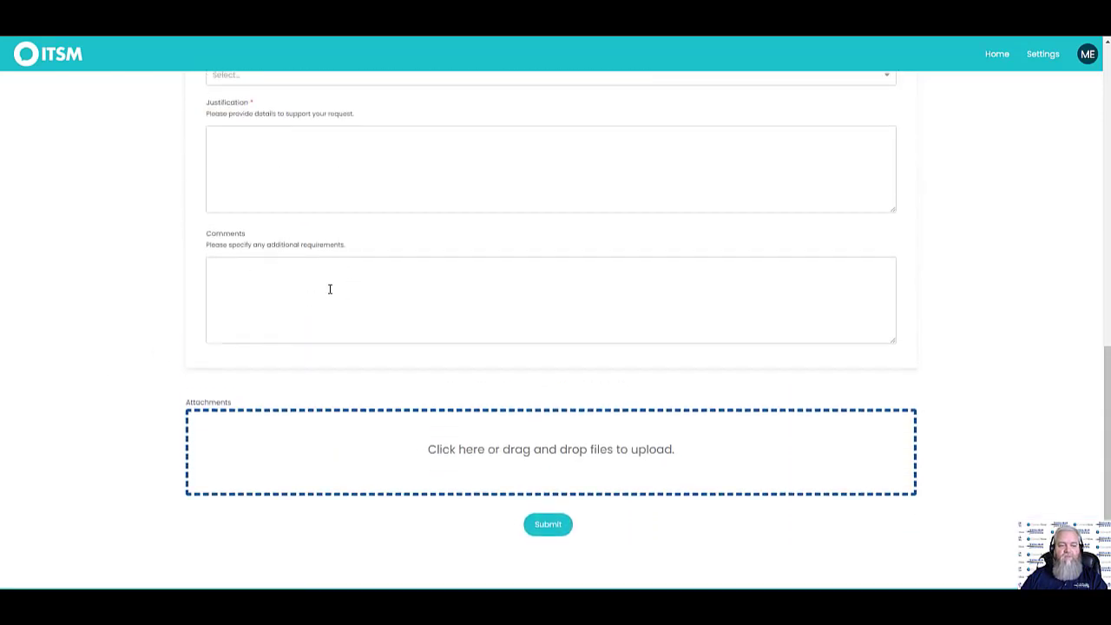
scroll(114, 290, up, 6)
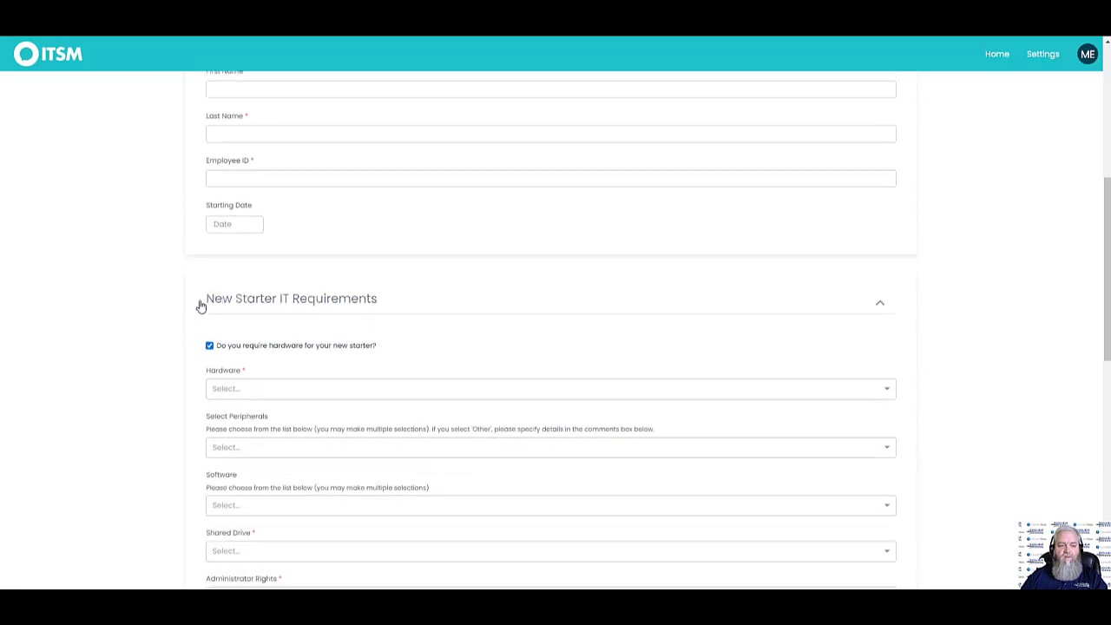
scroll(276, 226, down, 3)
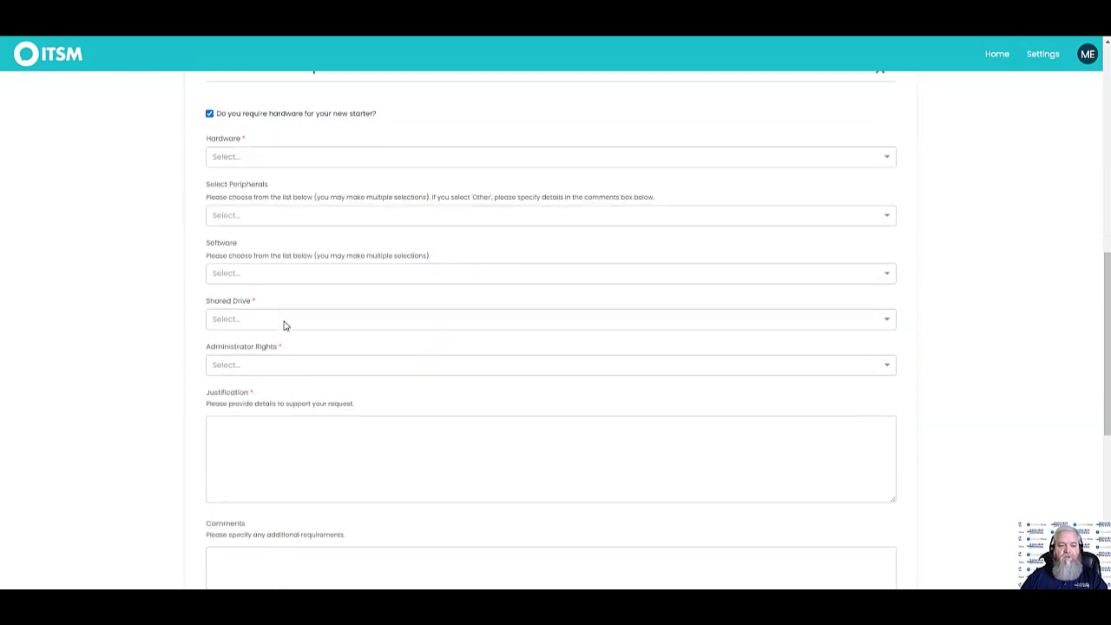
click(209, 114)
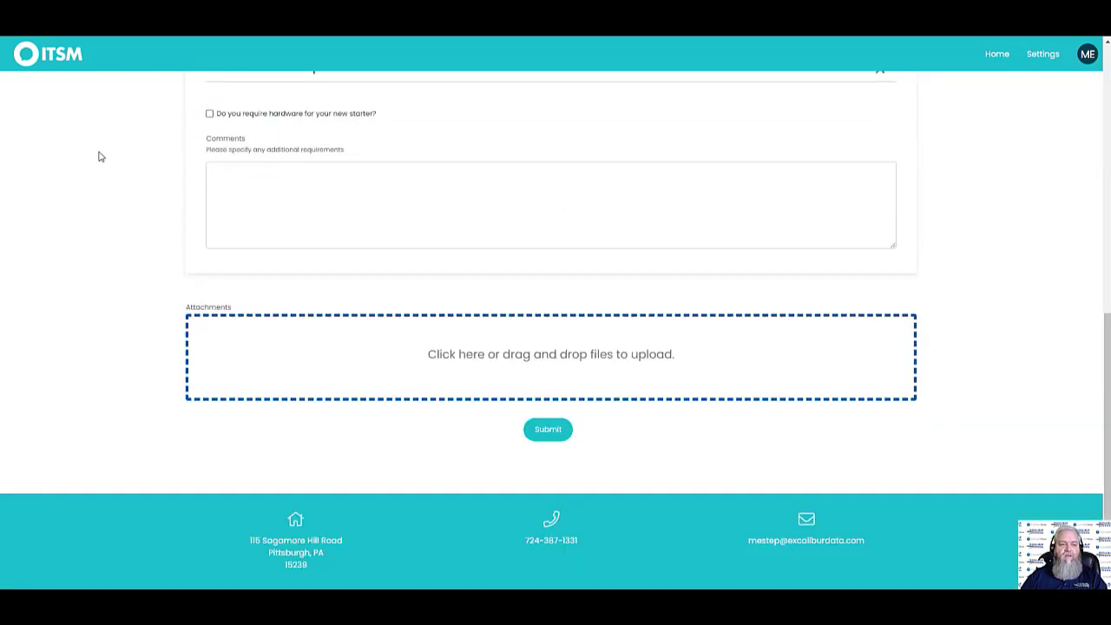
Re-tick hardware required and set Hardware to Laptop instead of Desktop
click(210, 114)
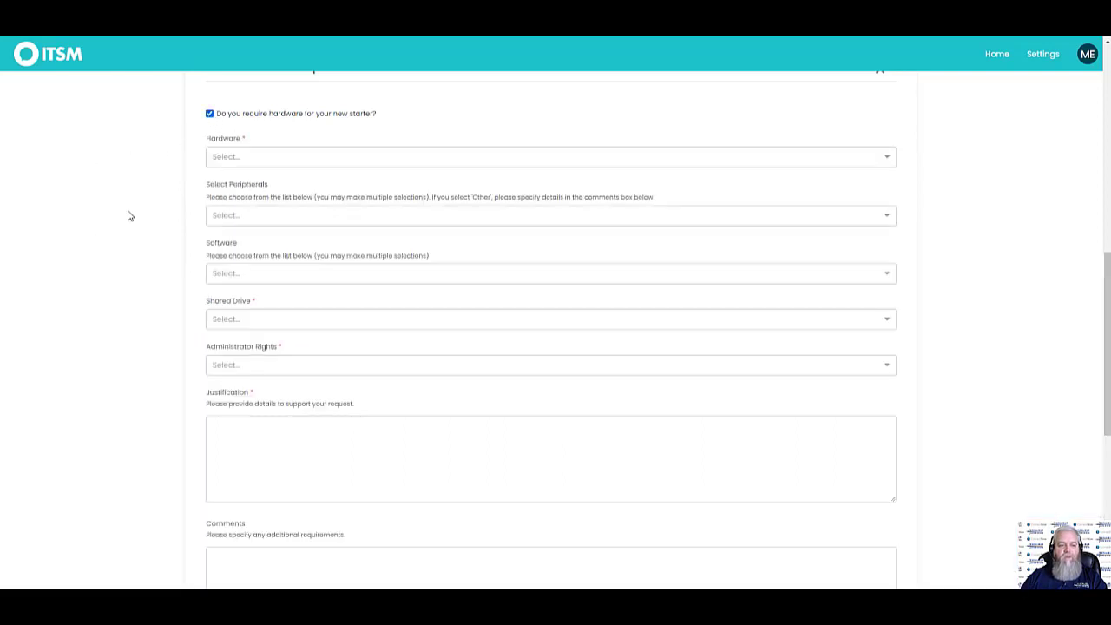
click(229, 157)
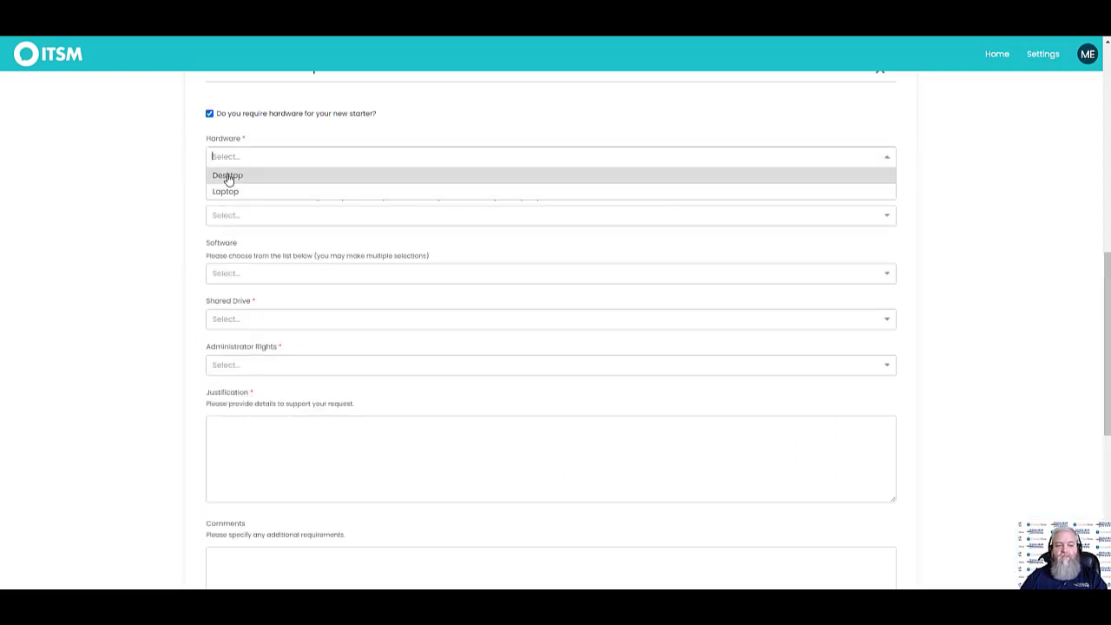
click(228, 177)
click(229, 157)
click(228, 188)
Add Docking Station, Laptop Cable Lock, Standard Headset and Wired Mouse as peripherals
click(243, 217)
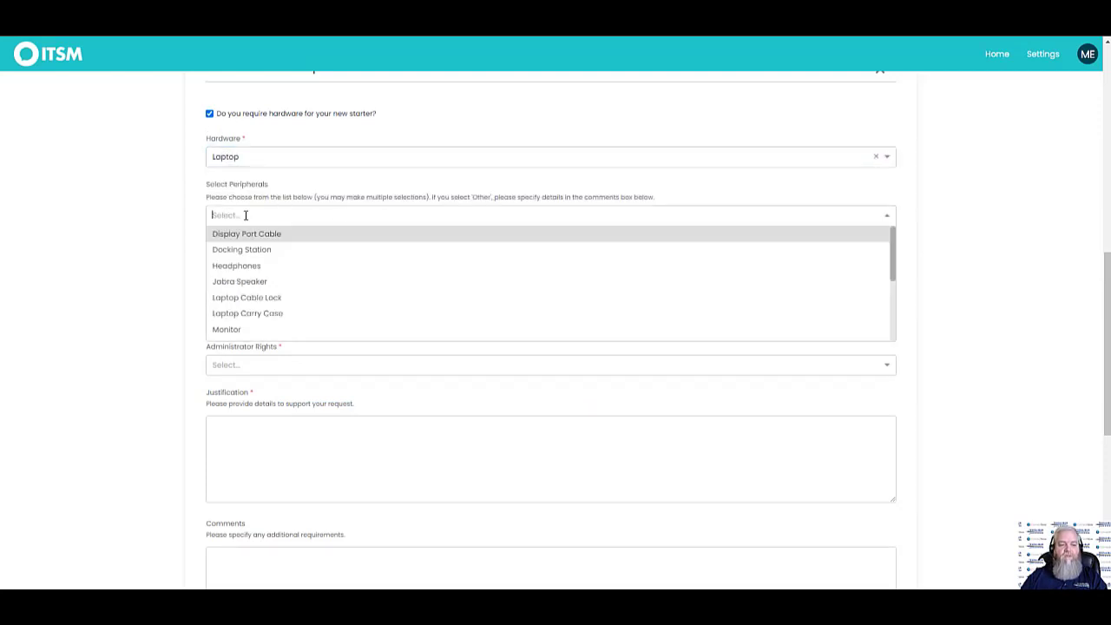
click(255, 249)
click(253, 280)
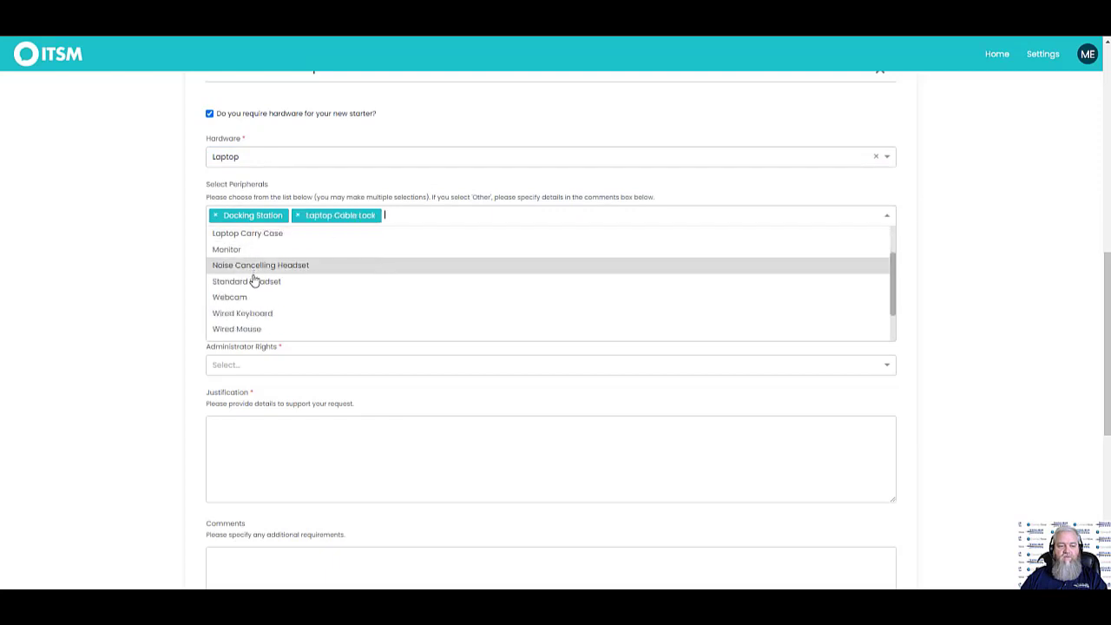
click(253, 280)
click(253, 299)
click(162, 283)
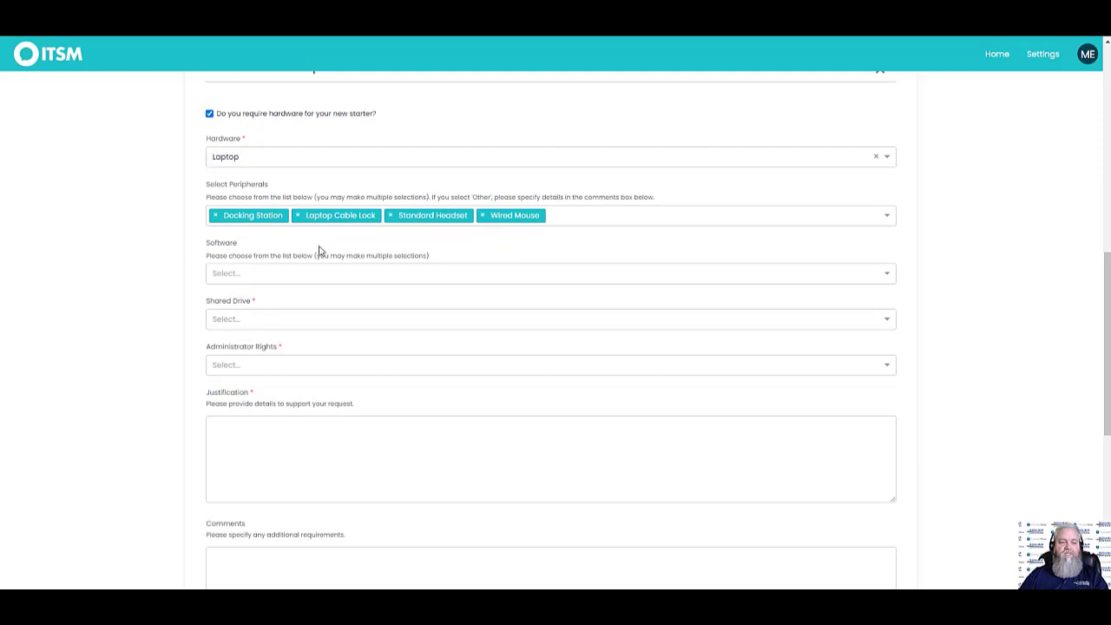
Set Shared Drive access to Yes, then return to the portal home page
scroll(154, 268, up, 5)
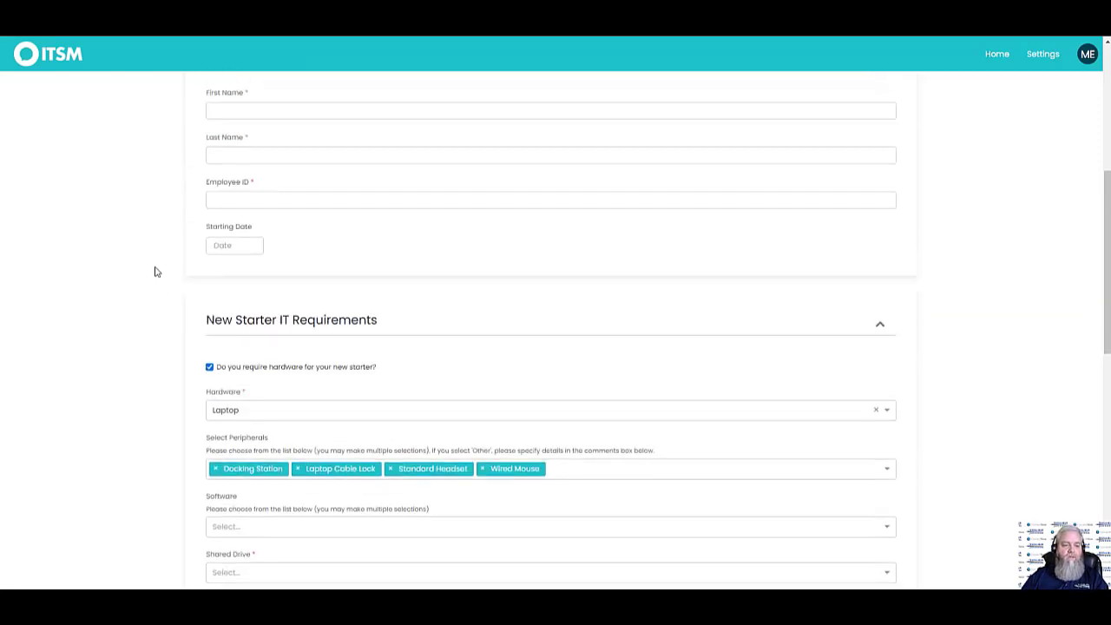
scroll(148, 284, down, 3)
scroll(153, 291, down, 3)
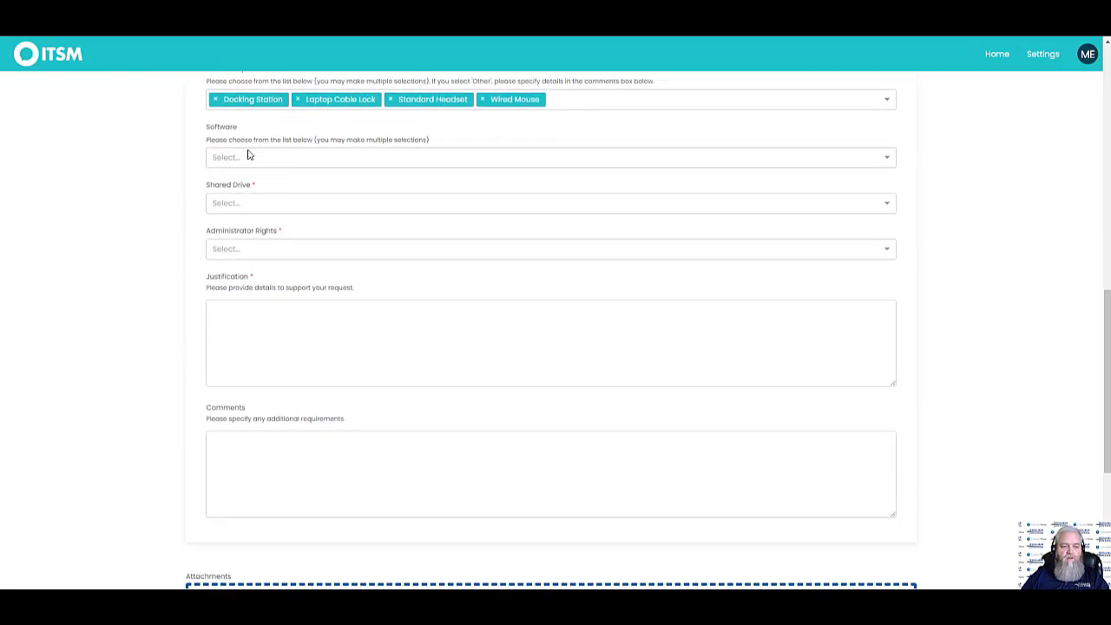
click(234, 205)
click(224, 222)
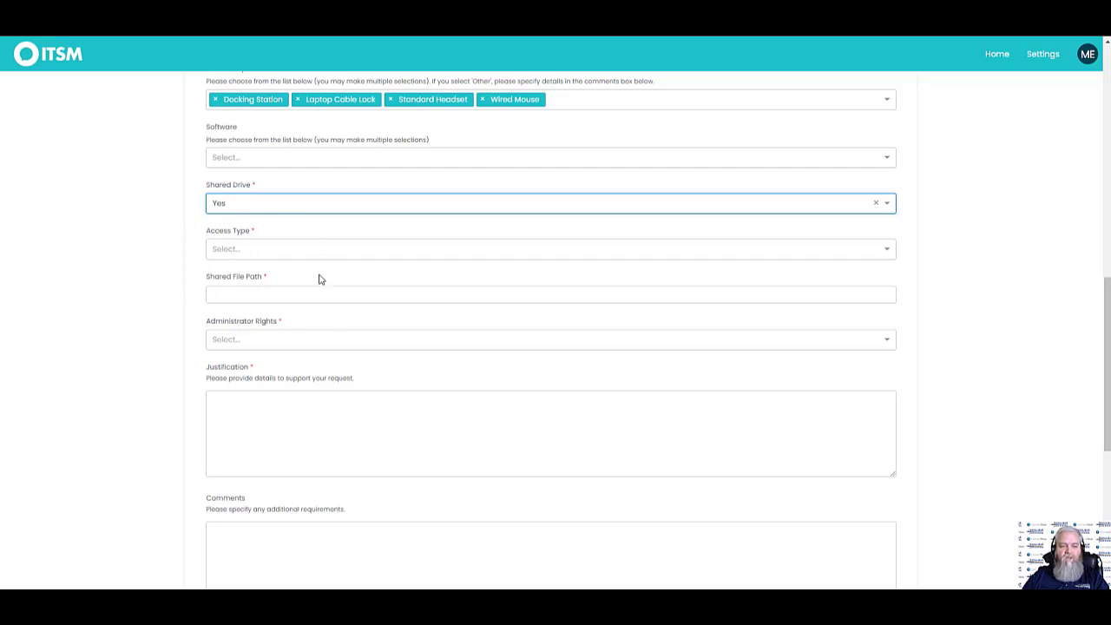
click(231, 206)
click(231, 233)
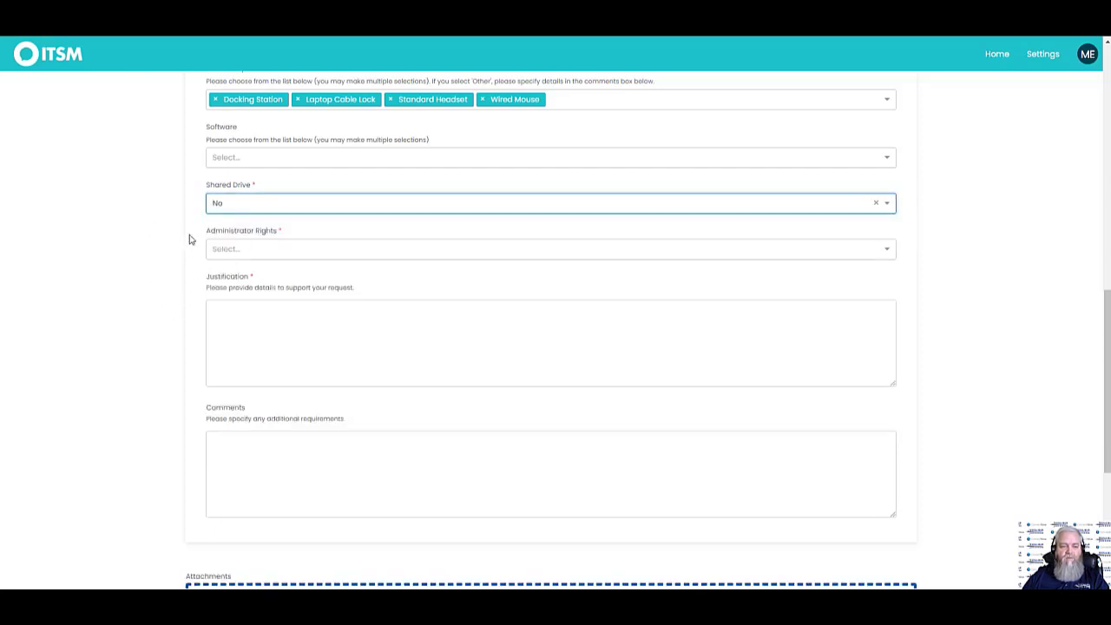
click(240, 204)
click(230, 224)
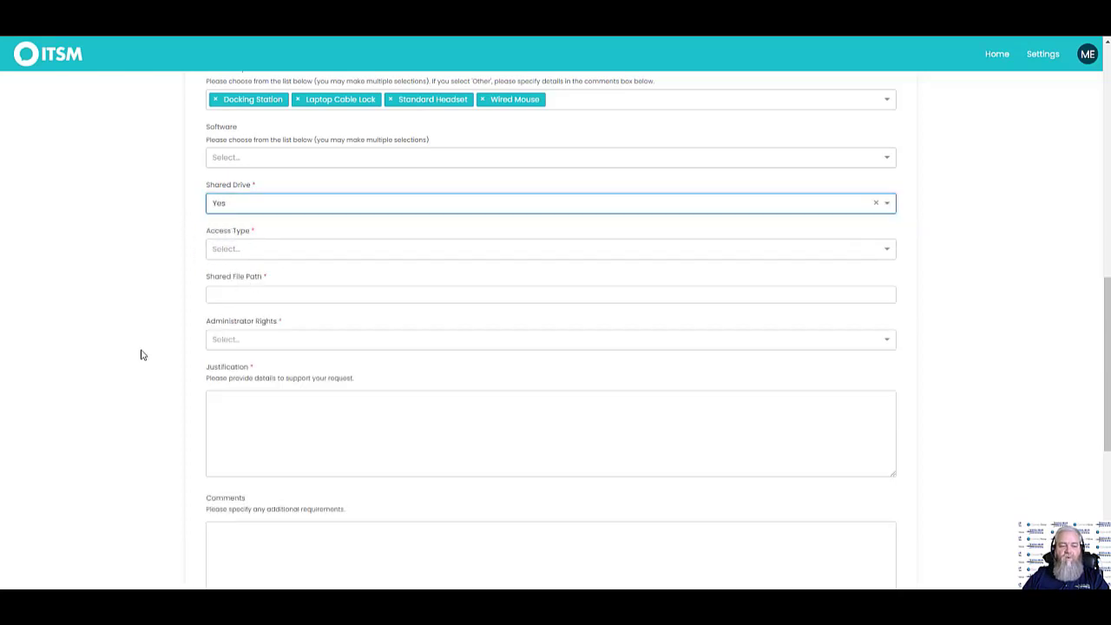
scroll(151, 339, down, 3)
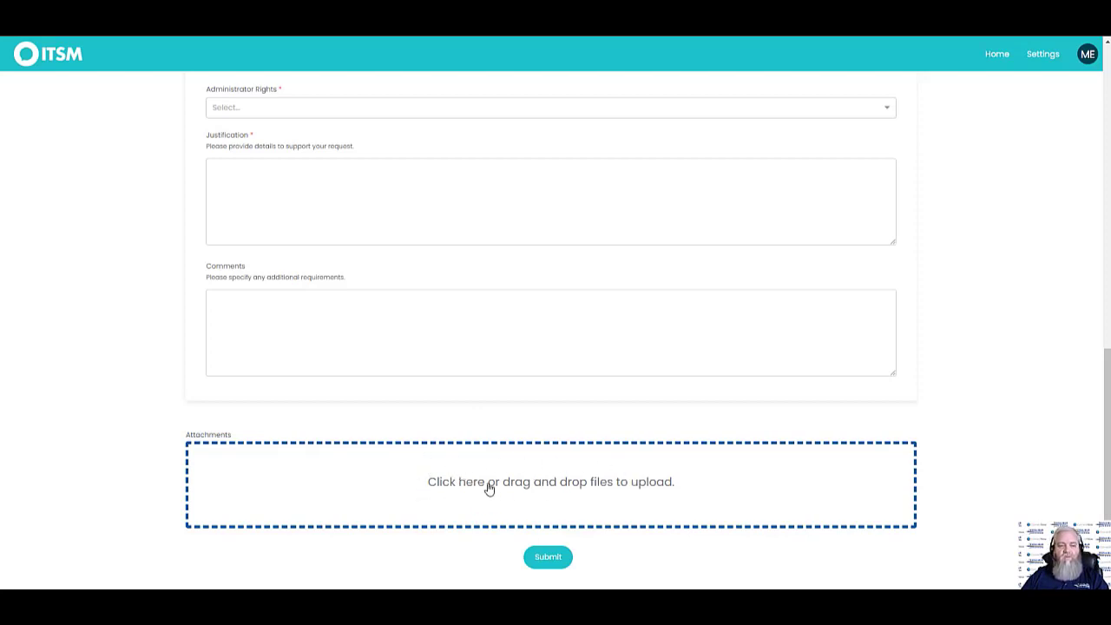
click(66, 54)
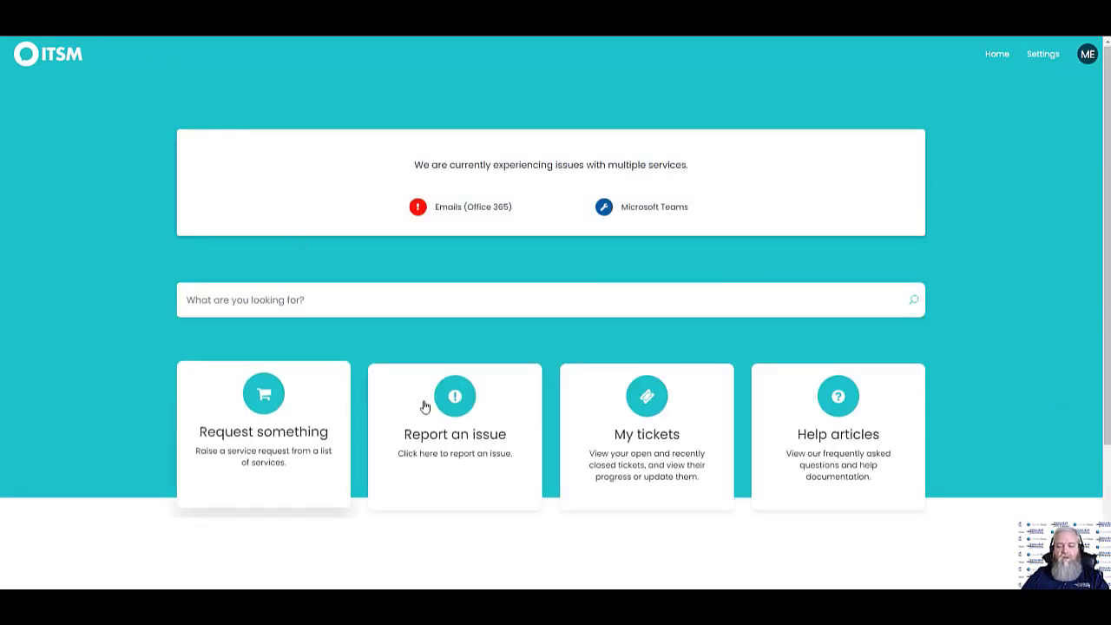
Glance at Help articles, then open the Standard Desktop request from My tickets
click(855, 440)
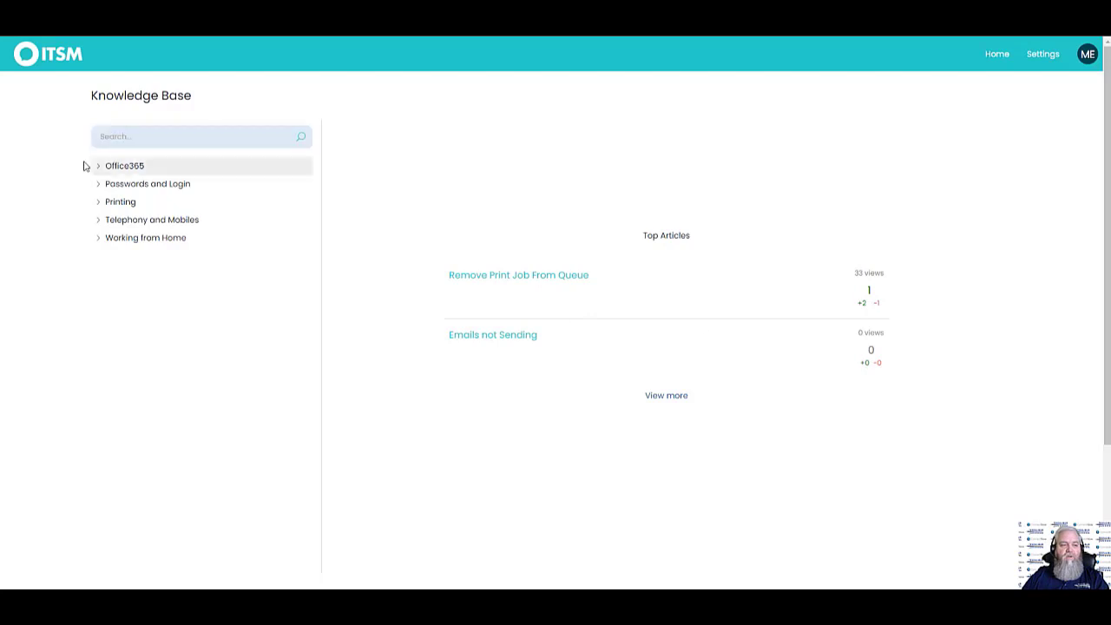
click(45, 58)
click(667, 382)
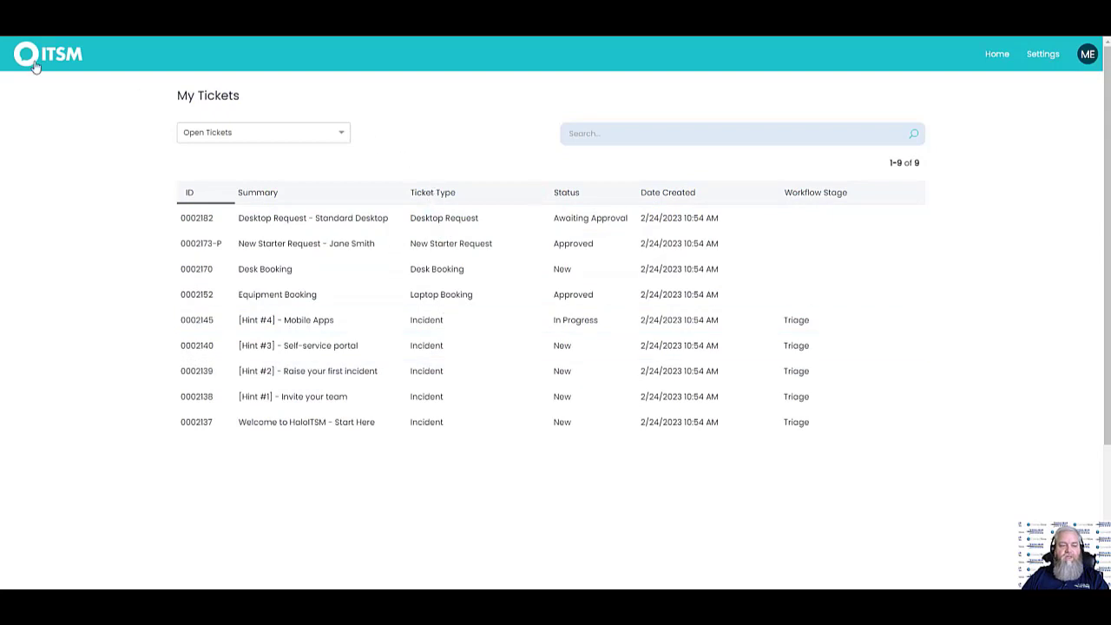
click(376, 225)
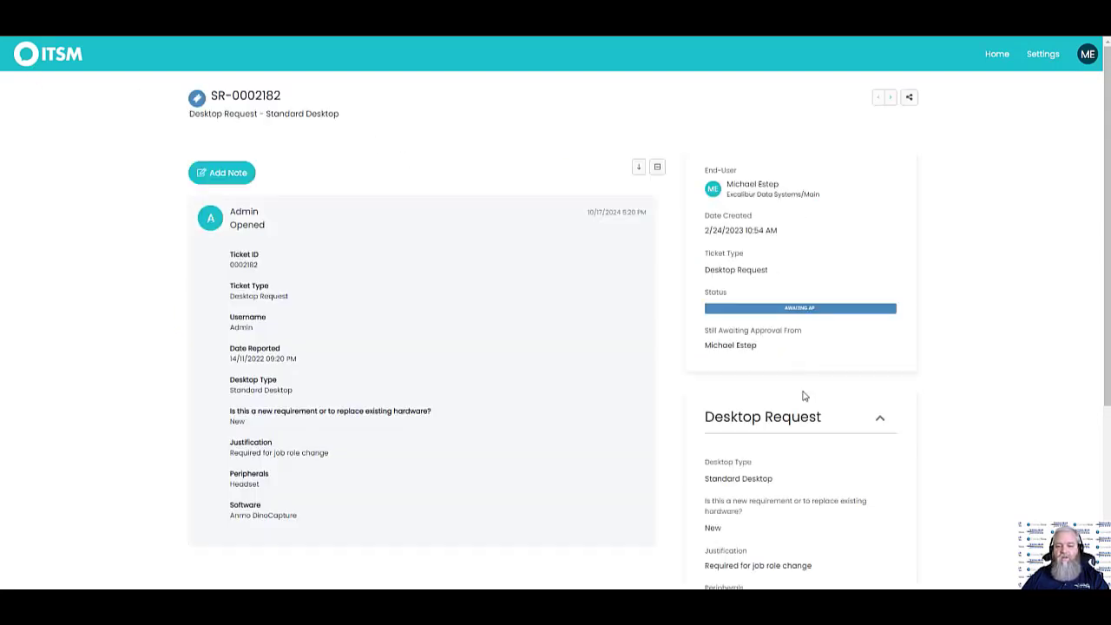
Review the Standard Desktop request ticket and go back to the portal home page
scroll(996, 232, down, 2)
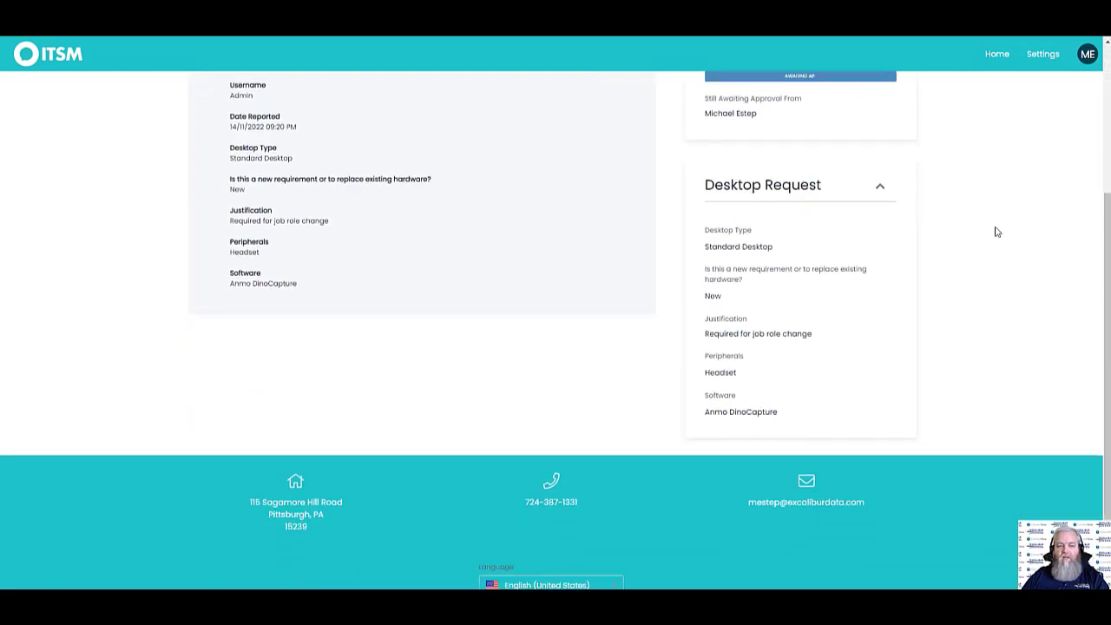
scroll(997, 232, up, 2)
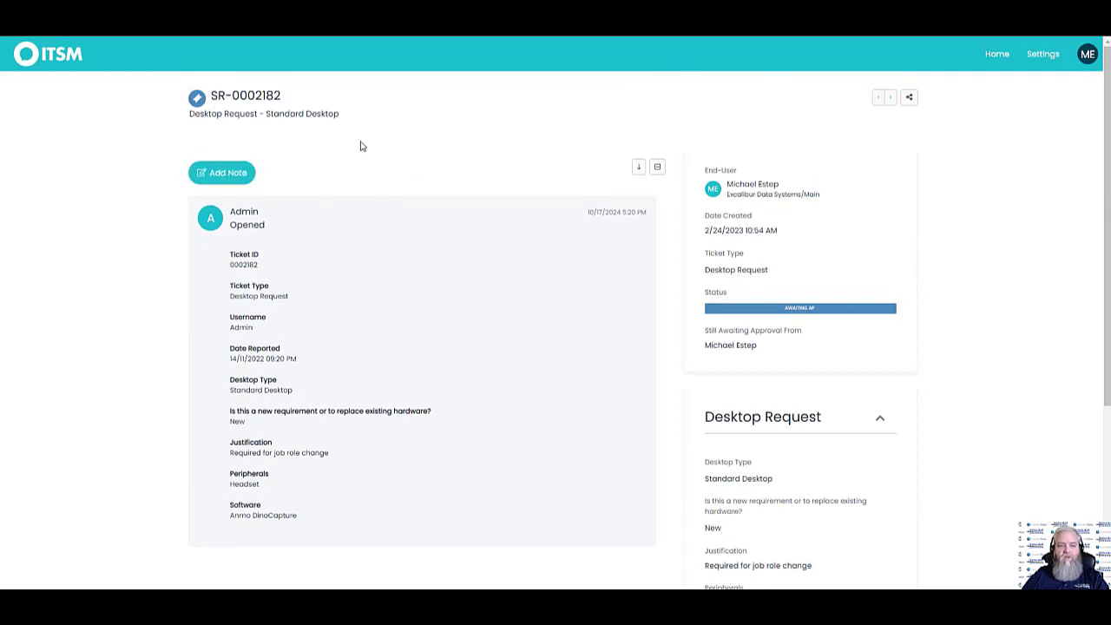
click(52, 61)
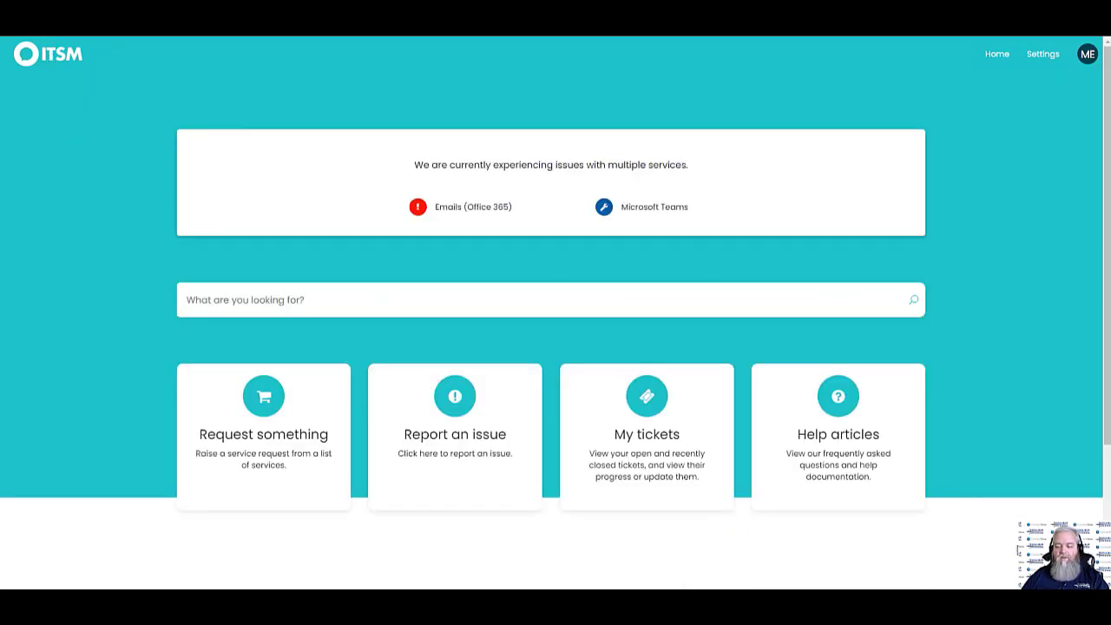
Open the Talk to Halo Bot chat and close it again
click(1066, 555)
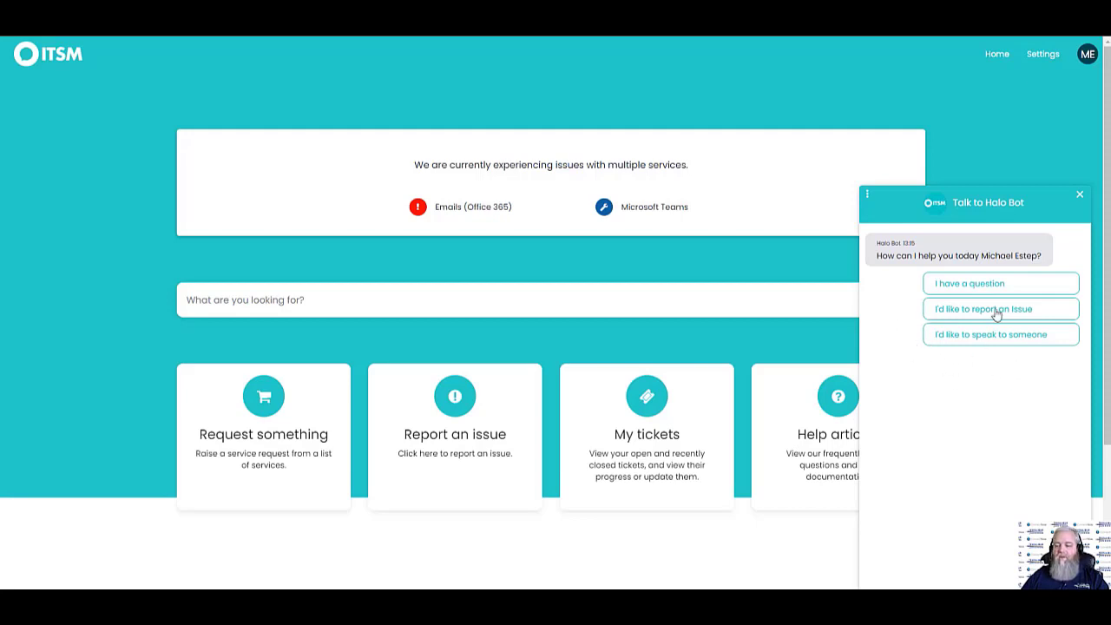
click(1080, 197)
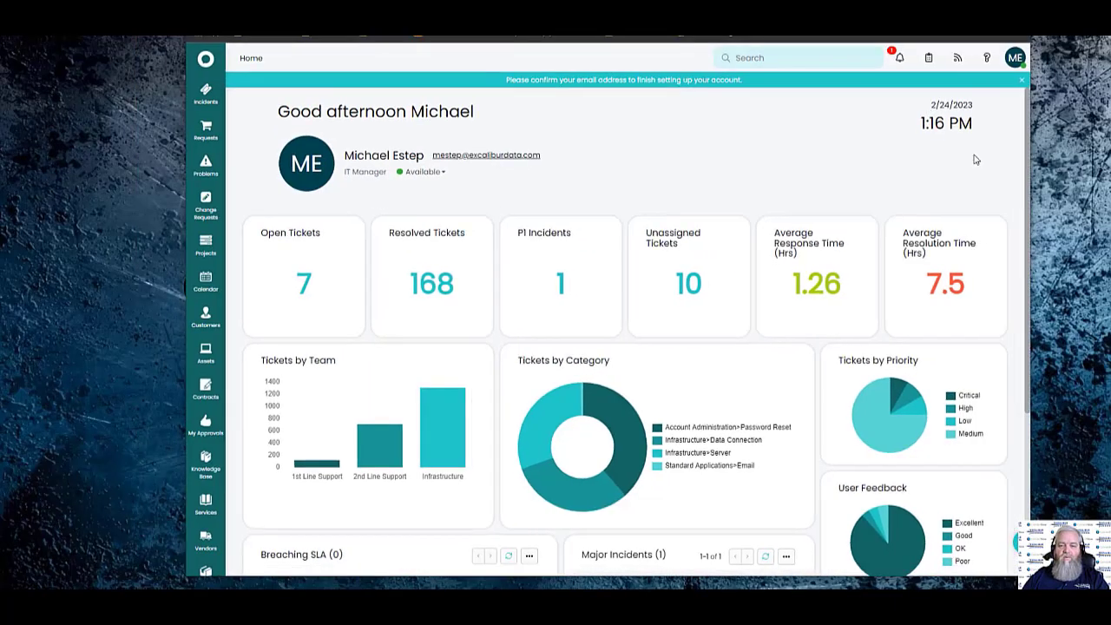
Resize the browser narrower and wider to watch the dashboard reflow, then maximise it
drag(1027, 162, 754, 200)
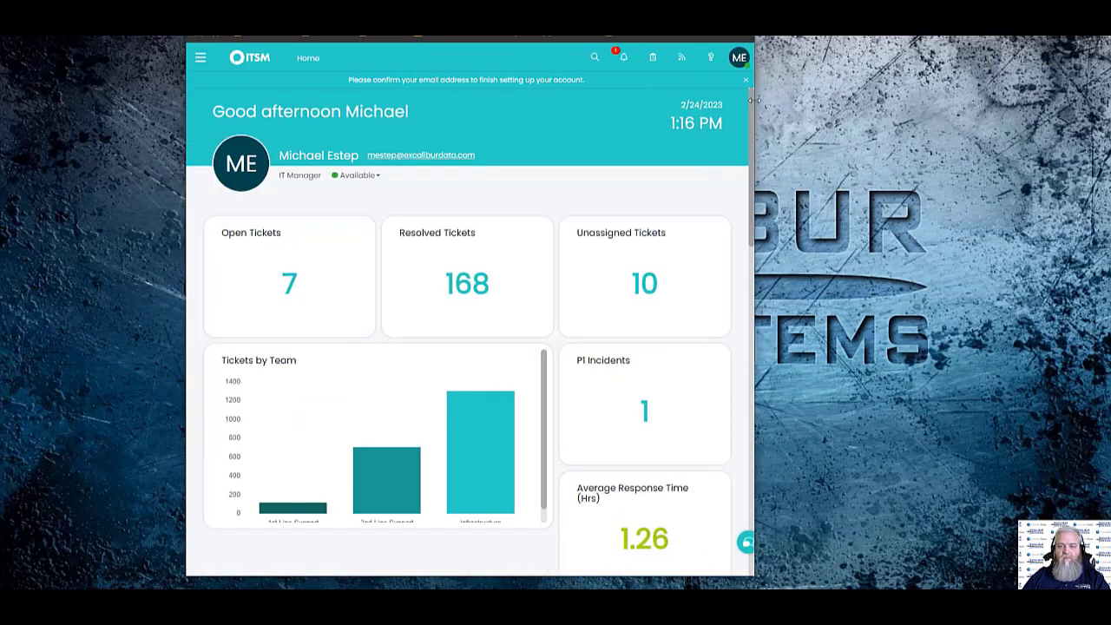
drag(753, 100, 944, 100)
key(super+Up)
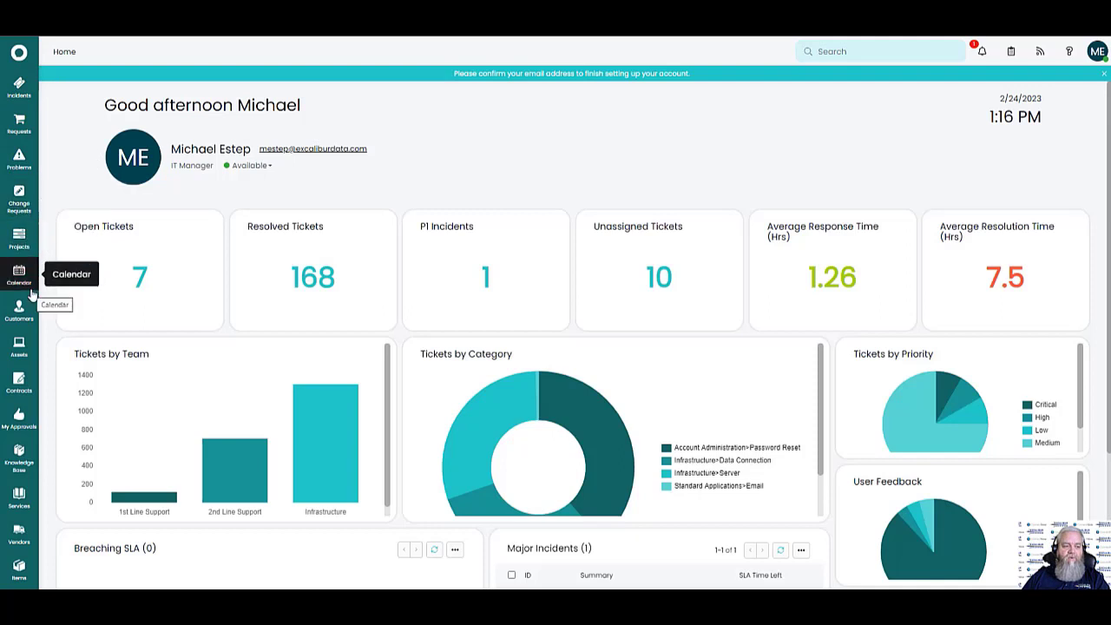
scroll(22, 426, down, 2)
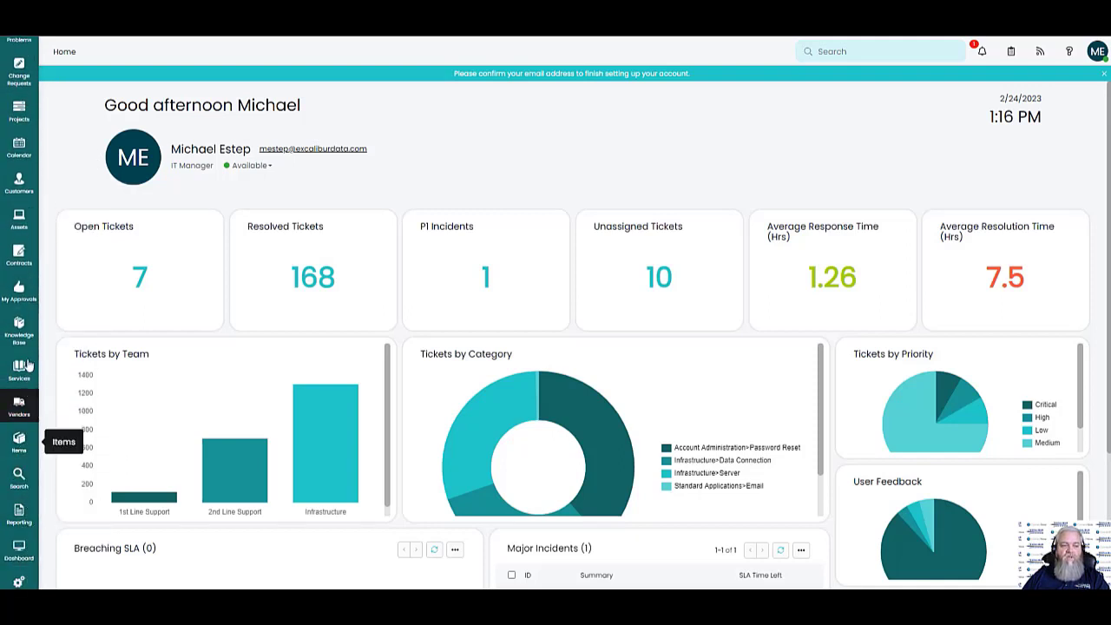
scroll(22, 185, up, 2)
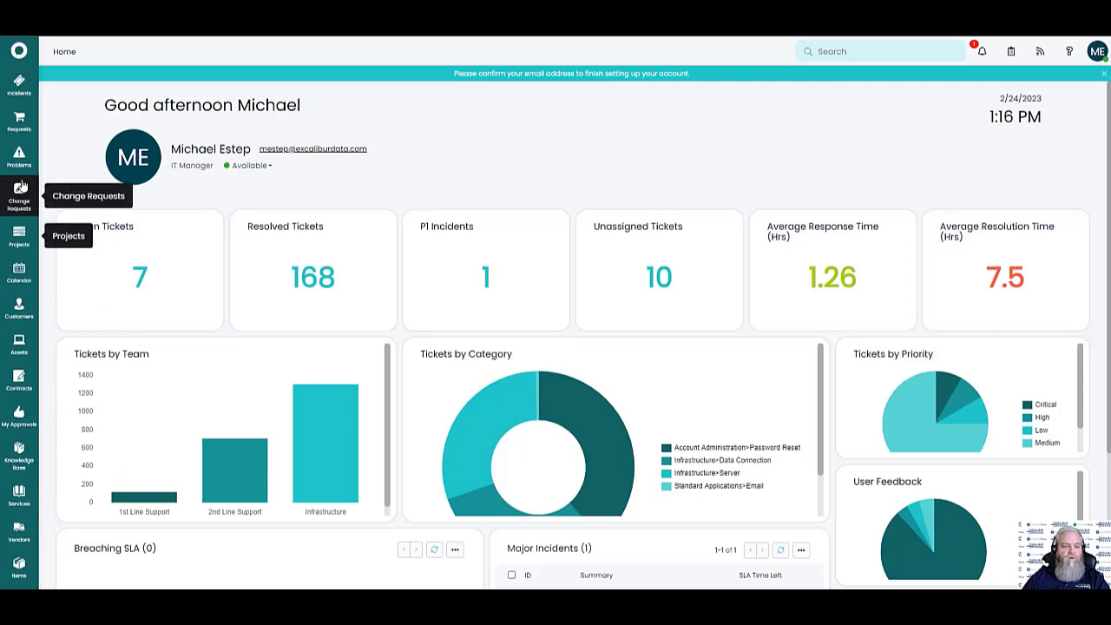
scroll(21, 191, up, 1)
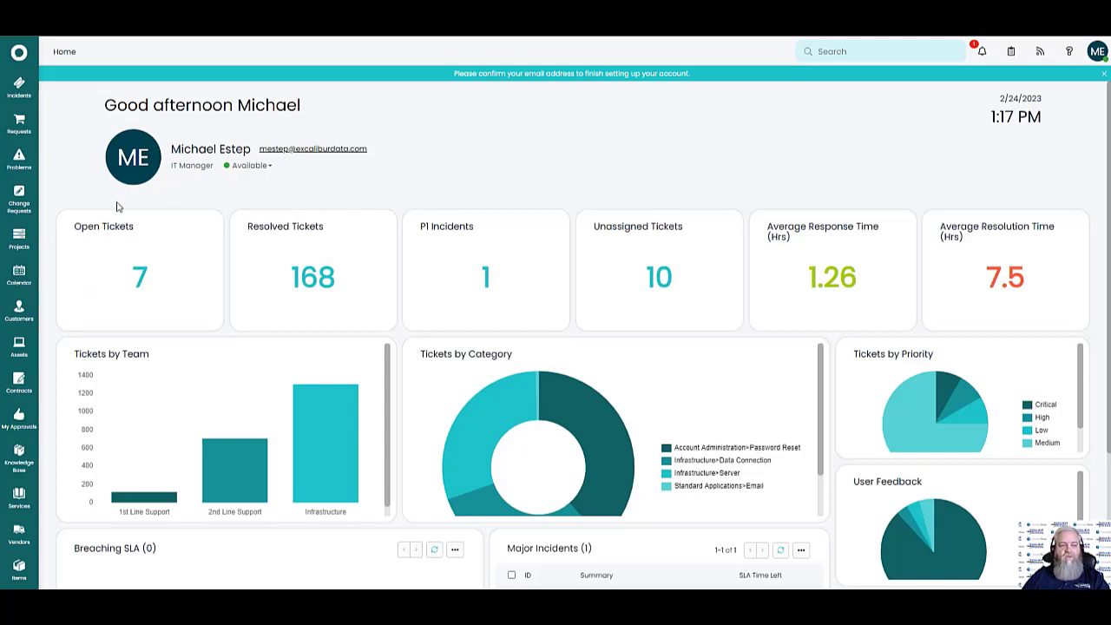
Open the 1st Line Support incidents list and choose Edit Columns from its options menu
click(18, 85)
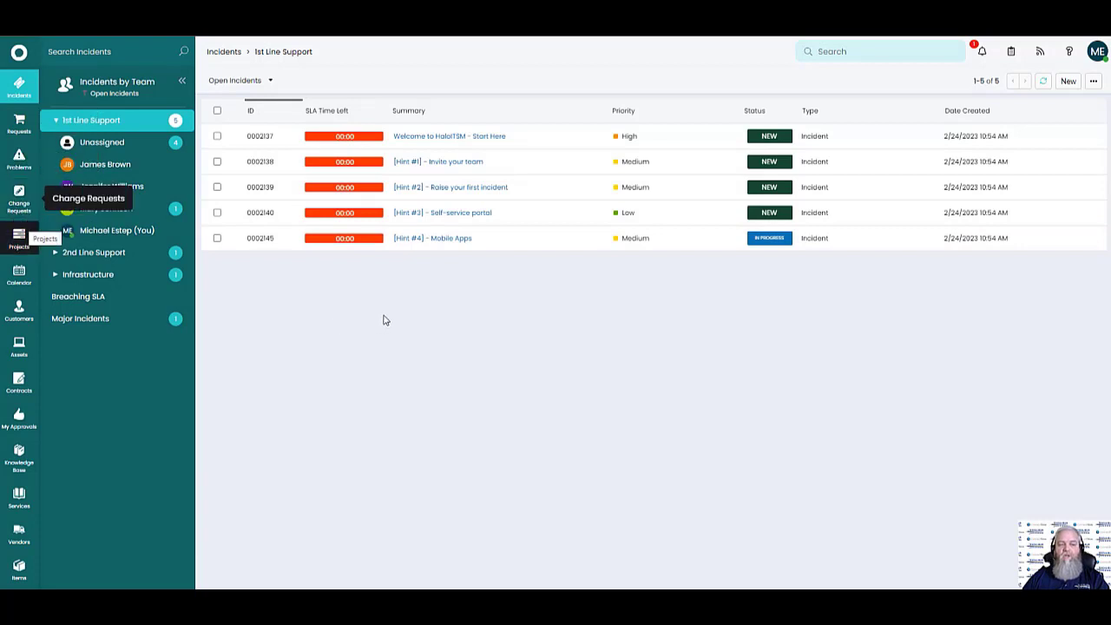
mouse_move(464, 139)
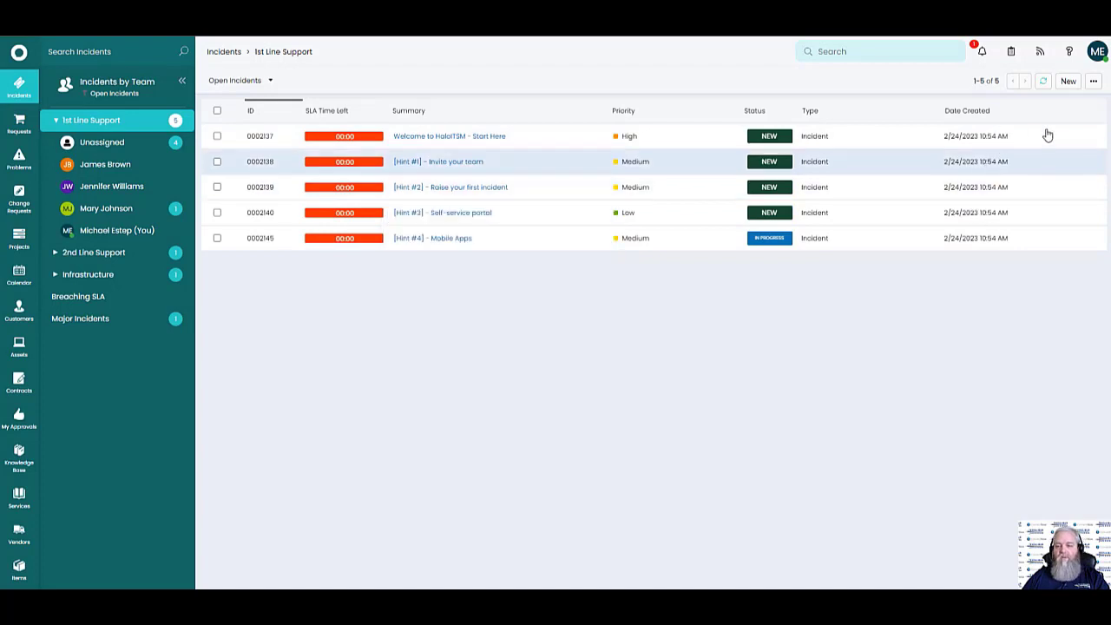
click(1093, 81)
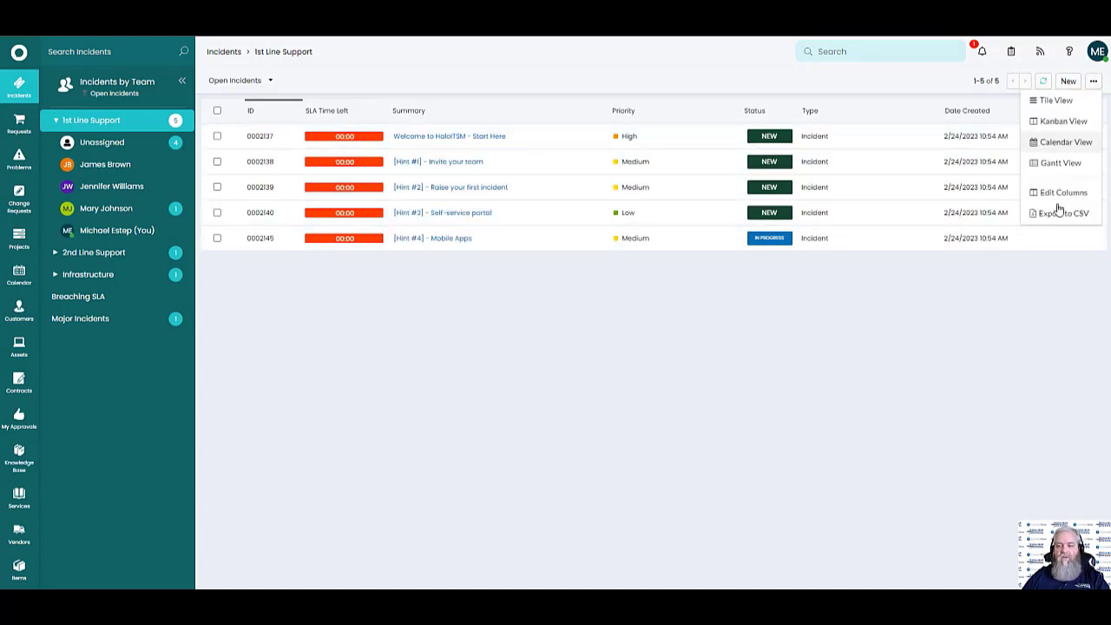
click(1034, 194)
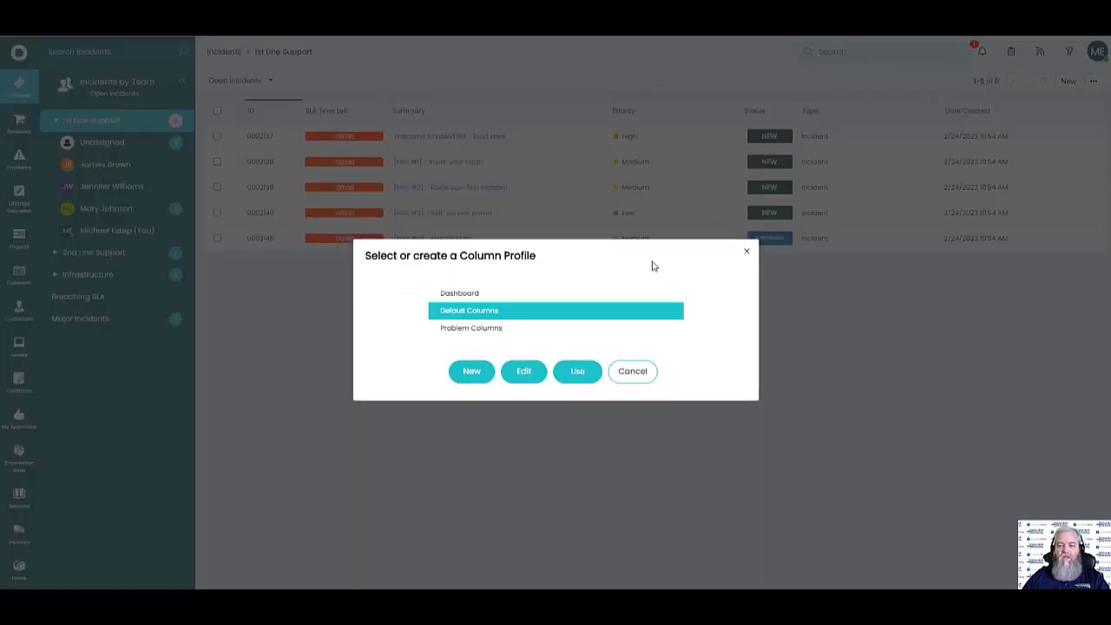
Start adding an Agent column to the Default Columns profile, then cancel both dialogs
click(538, 375)
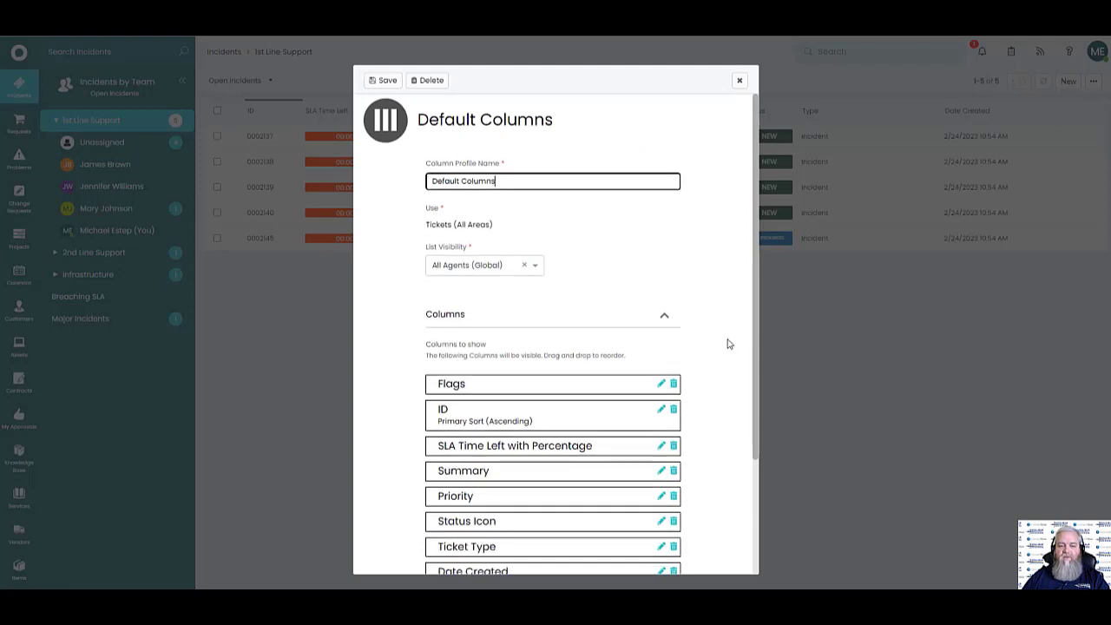
scroll(724, 350, down, 2)
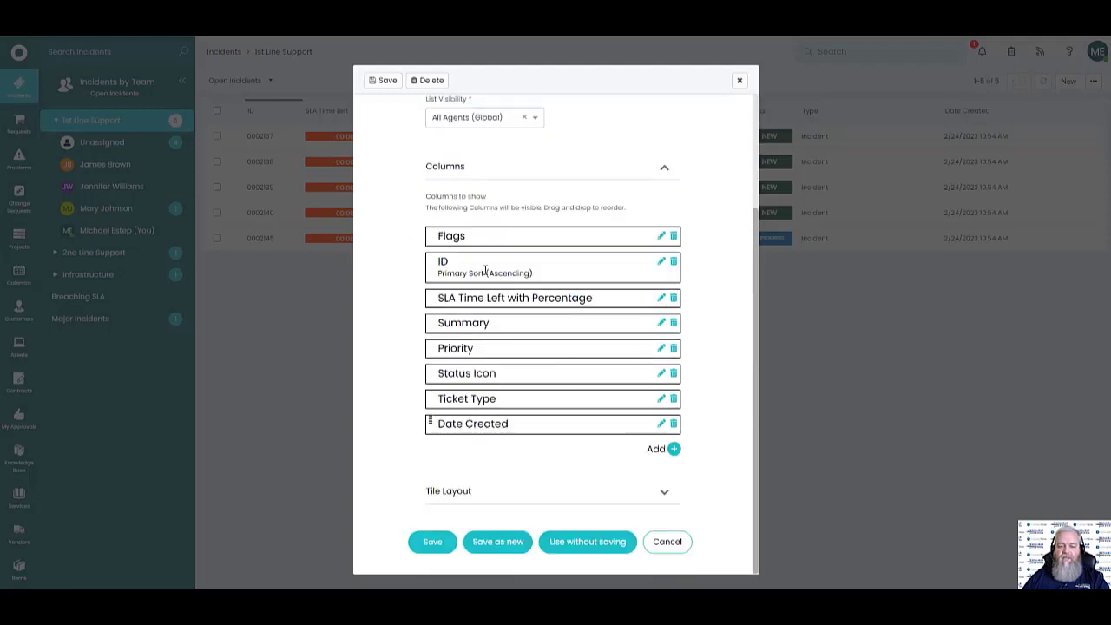
click(675, 449)
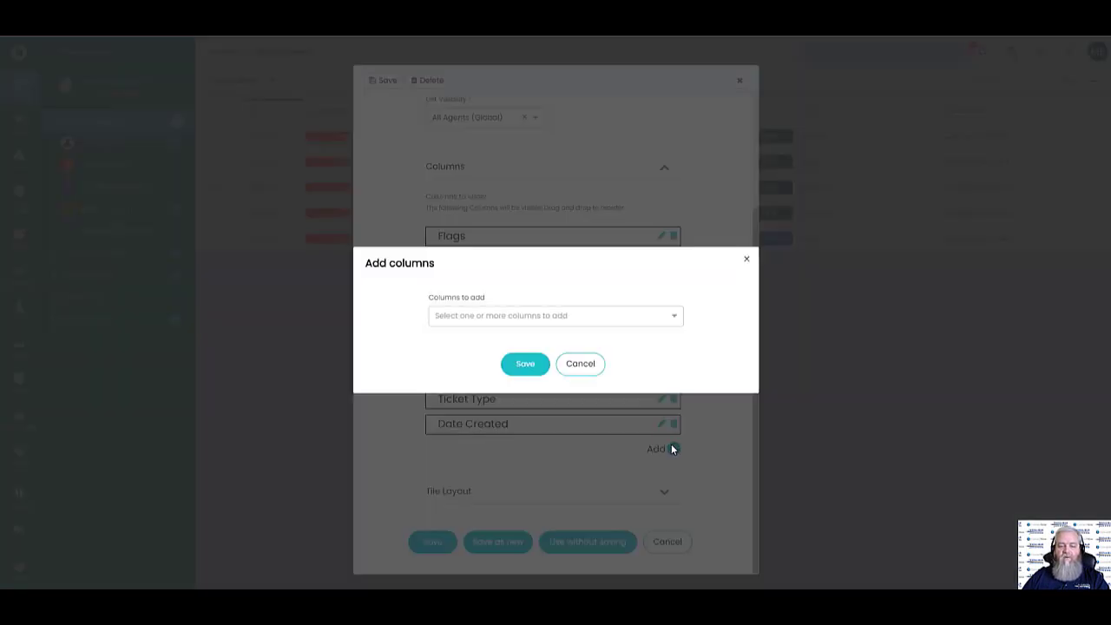
click(669, 321)
click(452, 310)
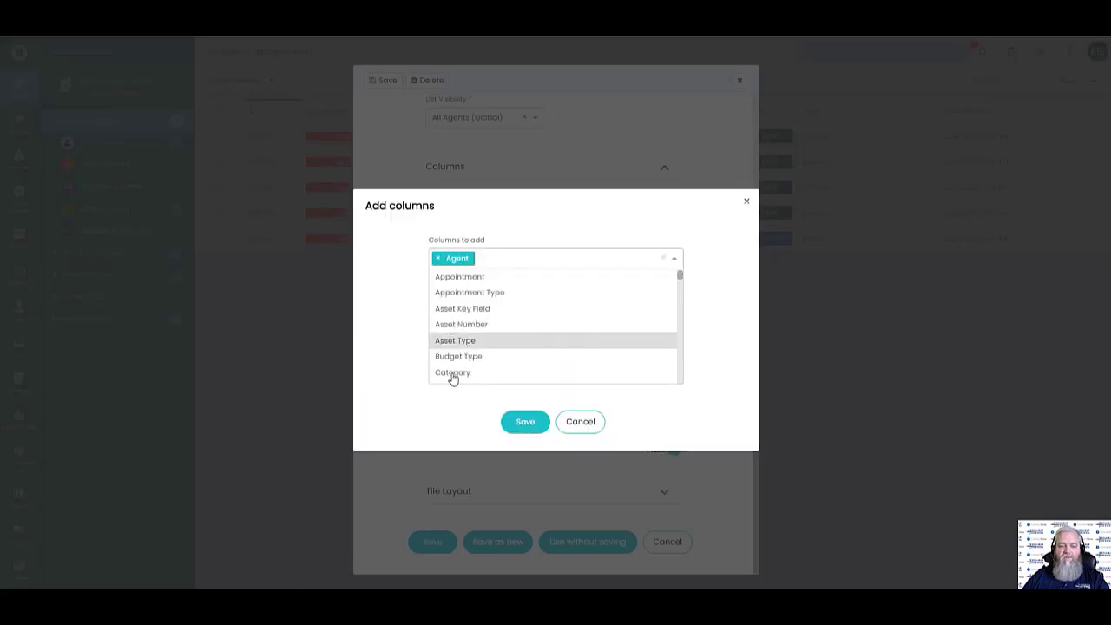
key(Escape)
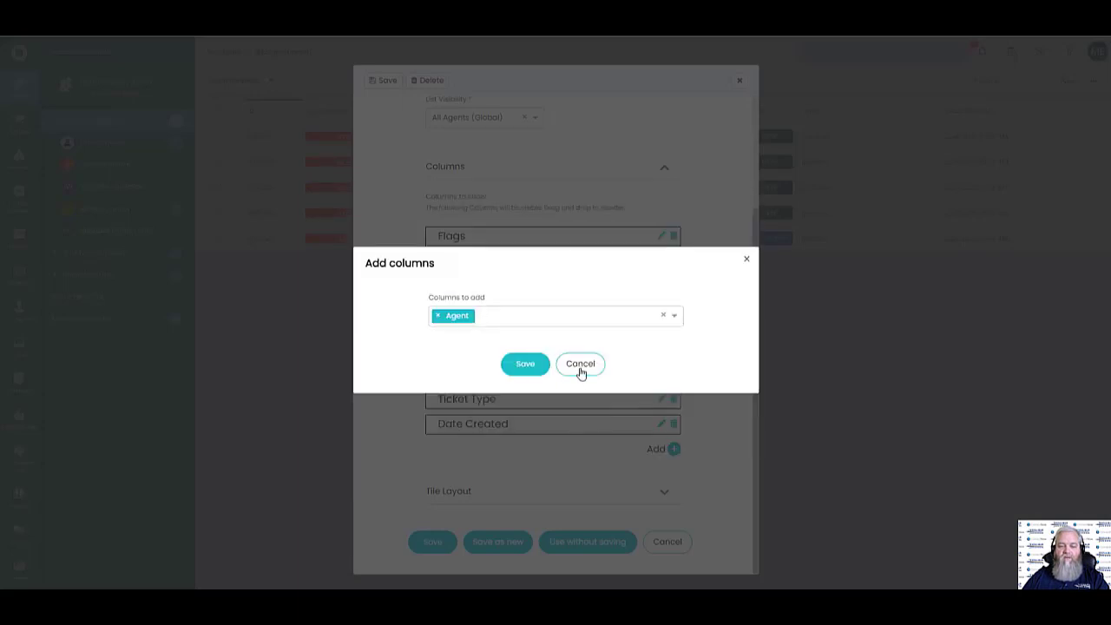
click(580, 370)
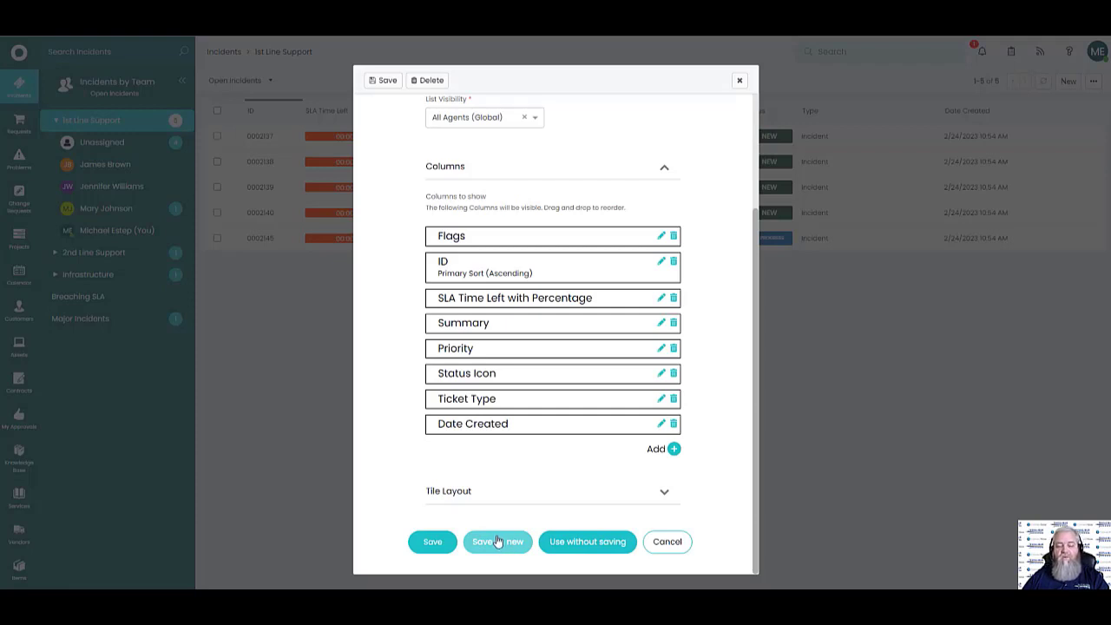
click(667, 542)
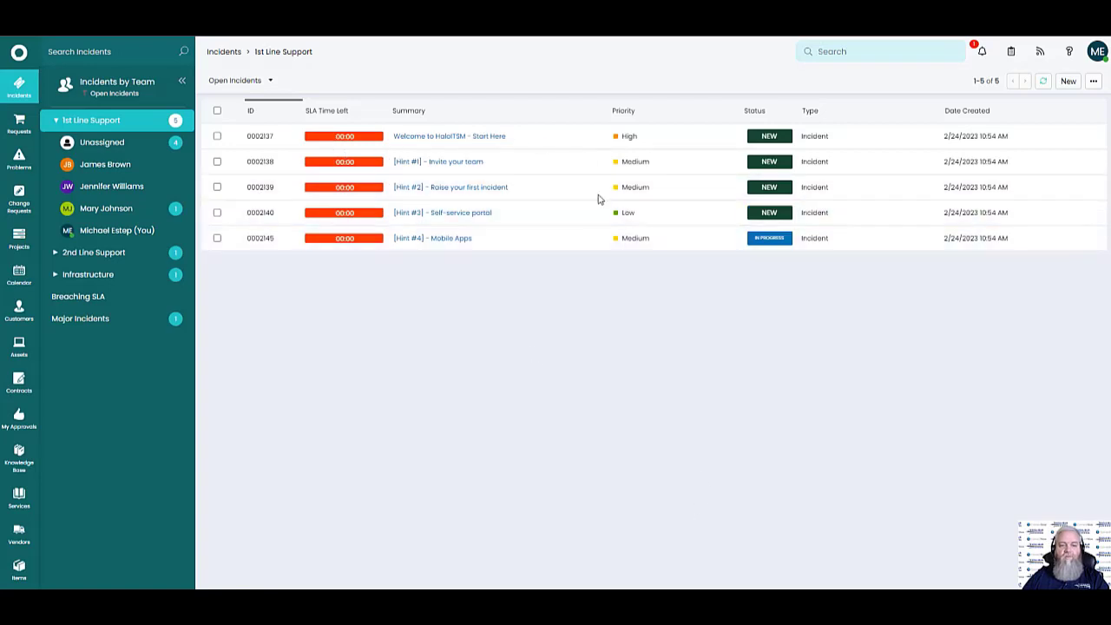
click(117, 87)
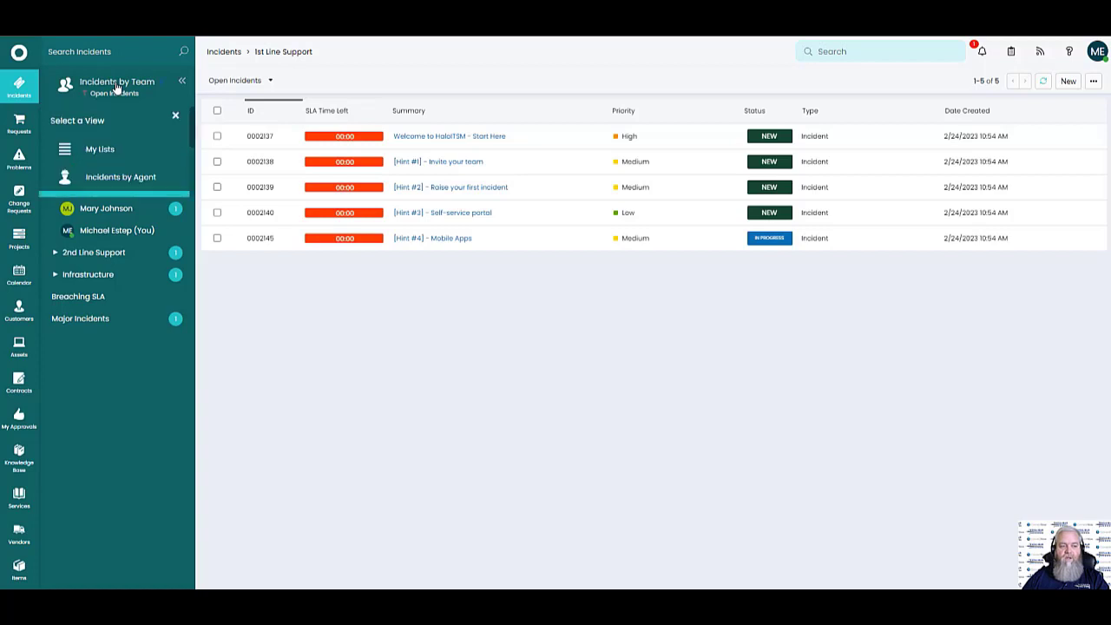
click(120, 177)
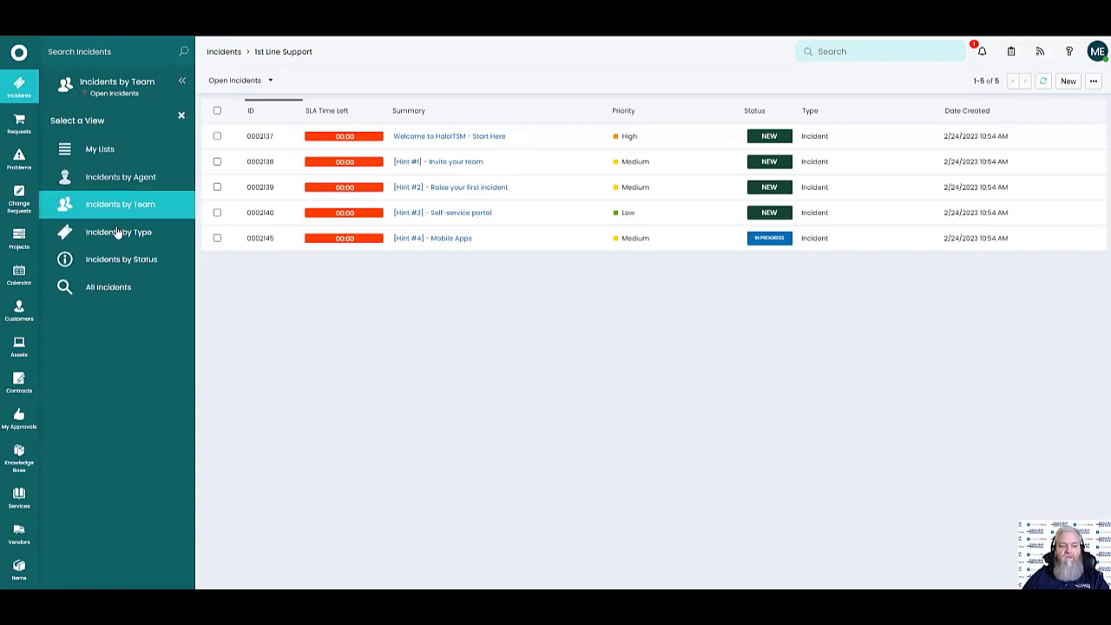
click(127, 84)
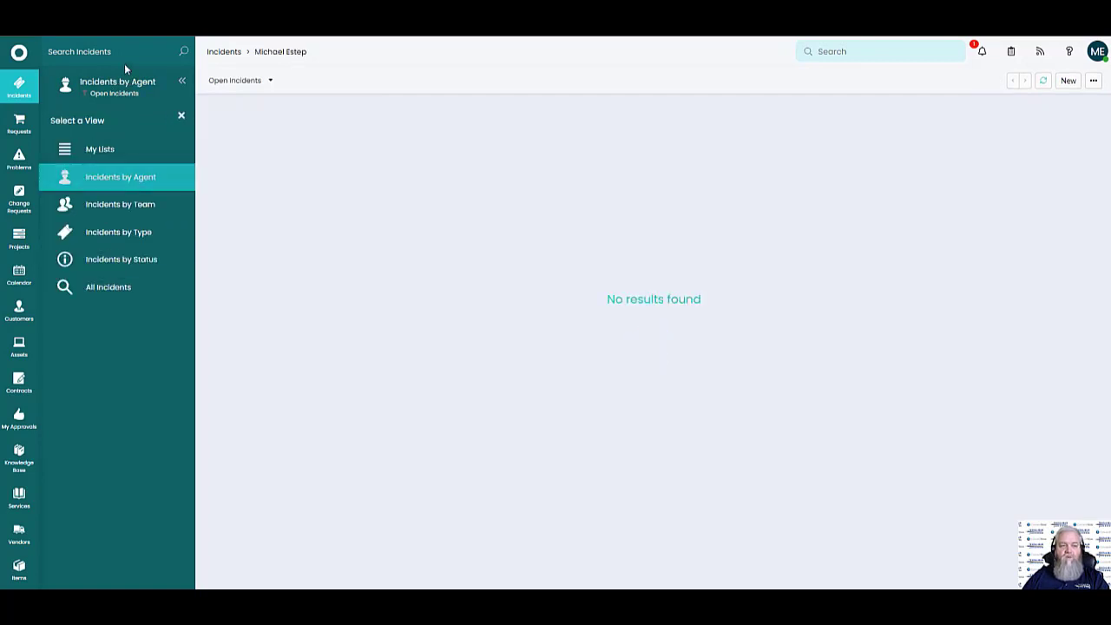
click(125, 206)
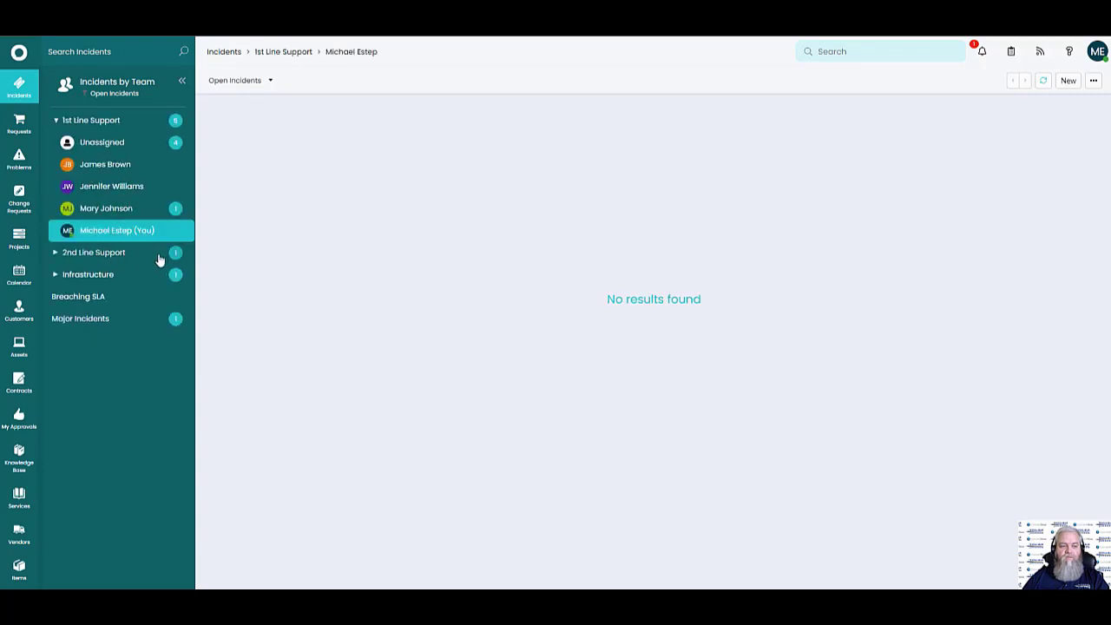
click(100, 123)
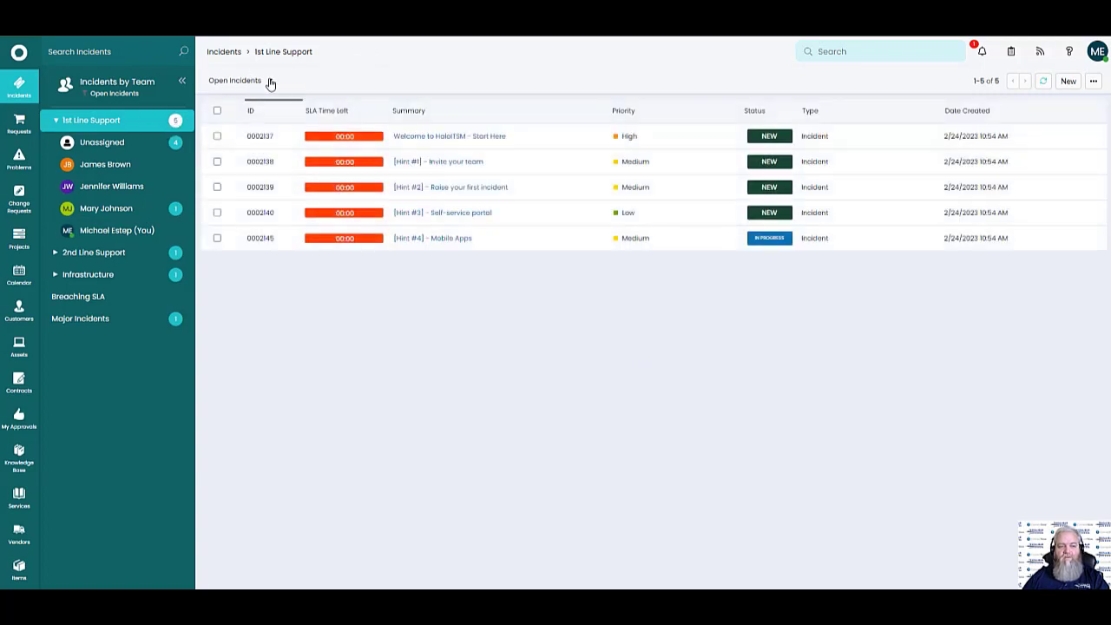
click(271, 83)
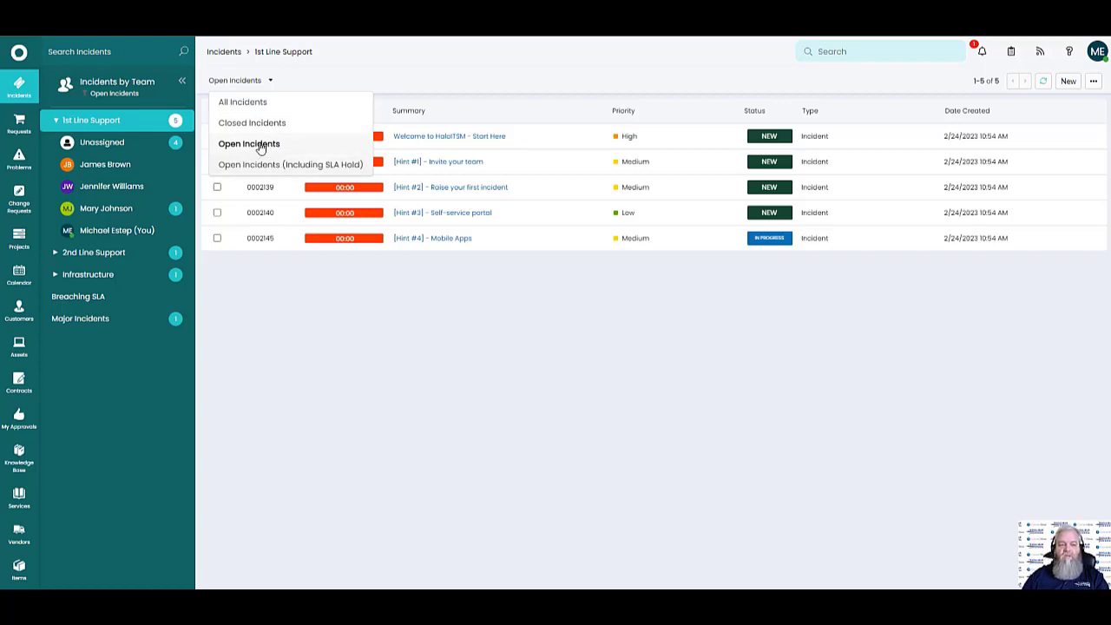
click(515, 281)
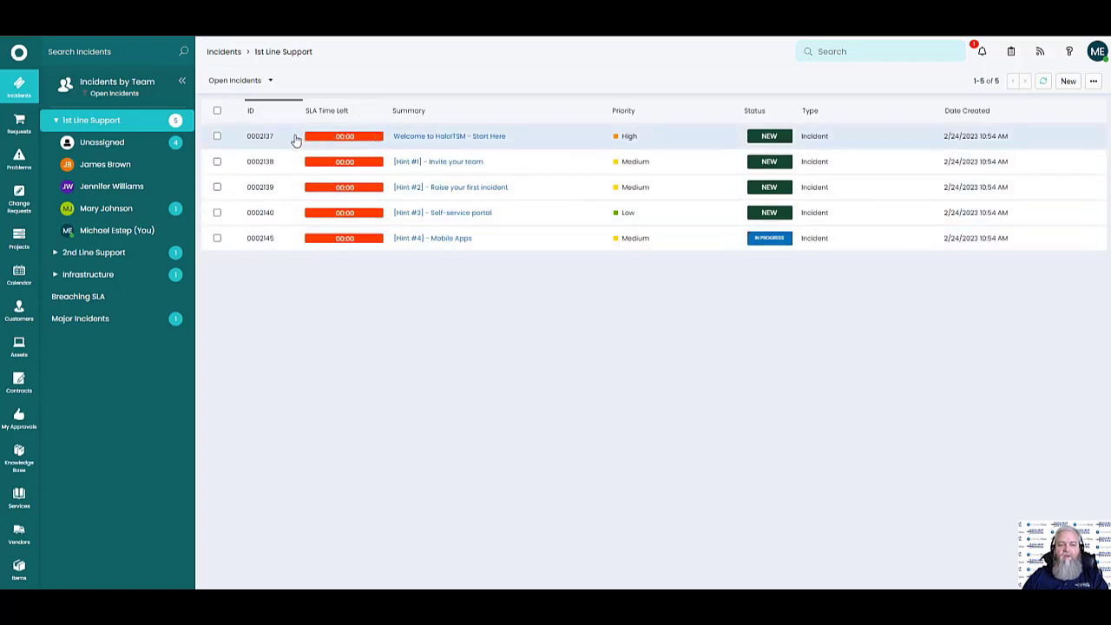
mouse_move(418, 143)
mouse_move(464, 139)
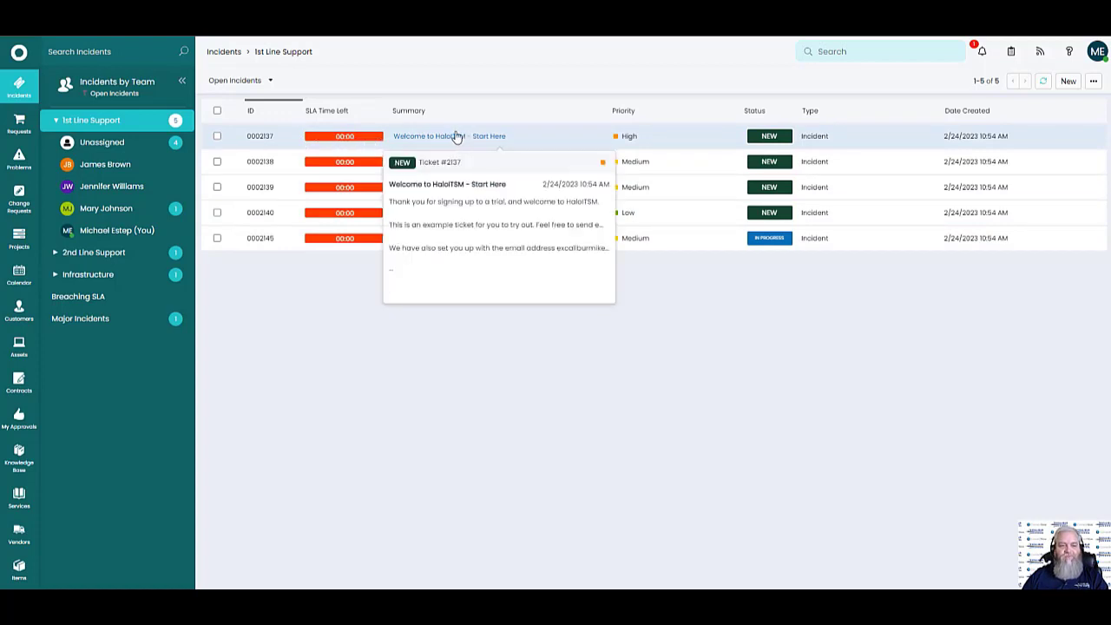
Open ticket IN-0002137 and browse its Additional fields, Related Assets and Progress tabs
click(465, 139)
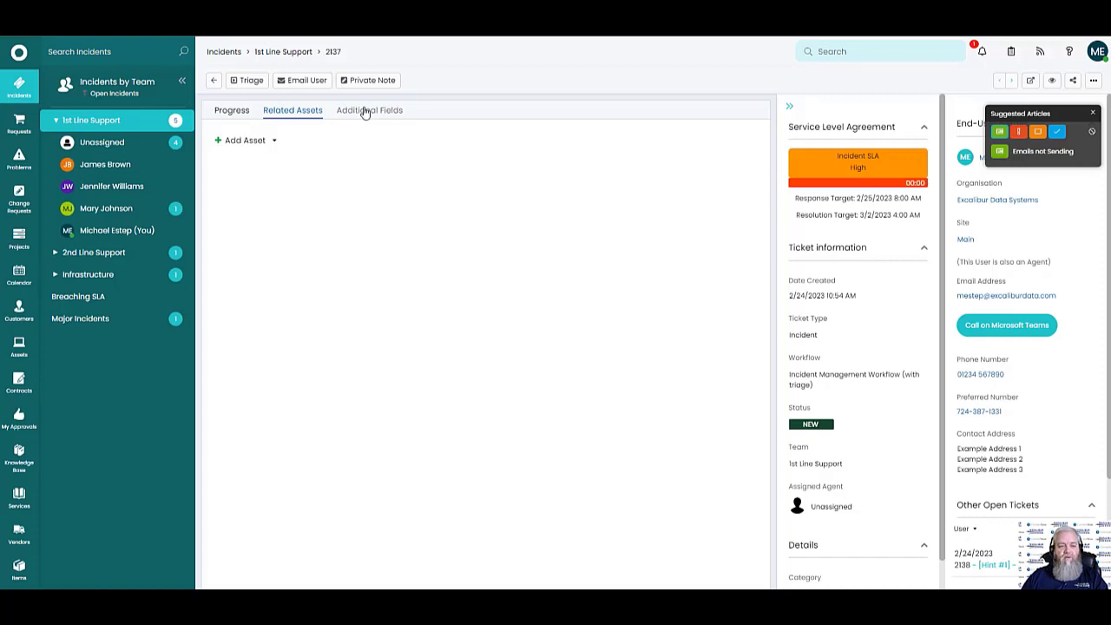
click(364, 111)
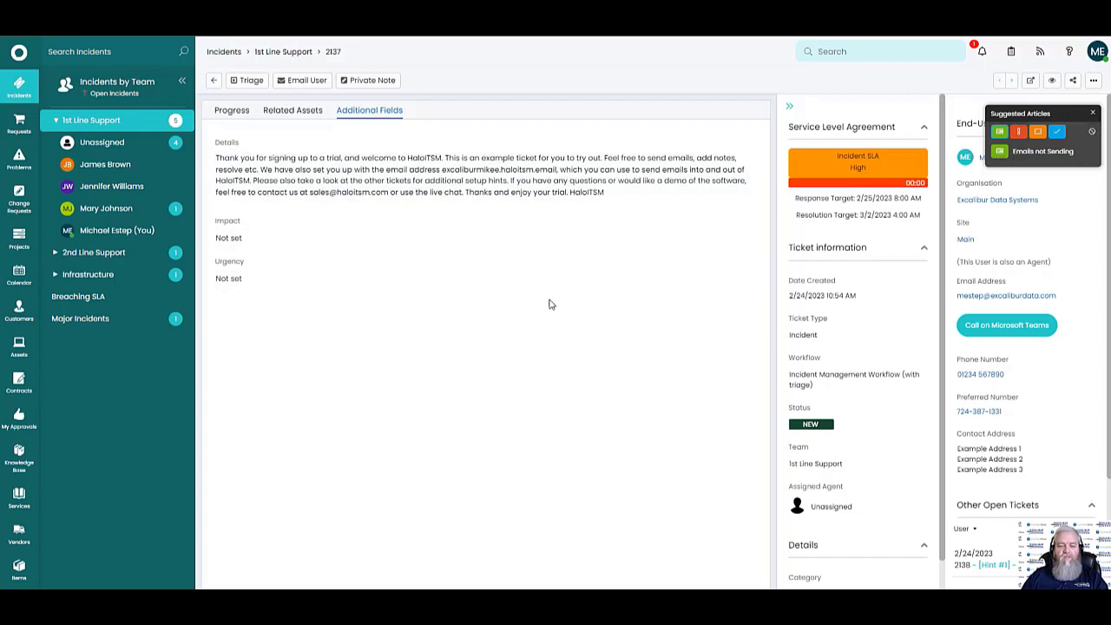
click(290, 110)
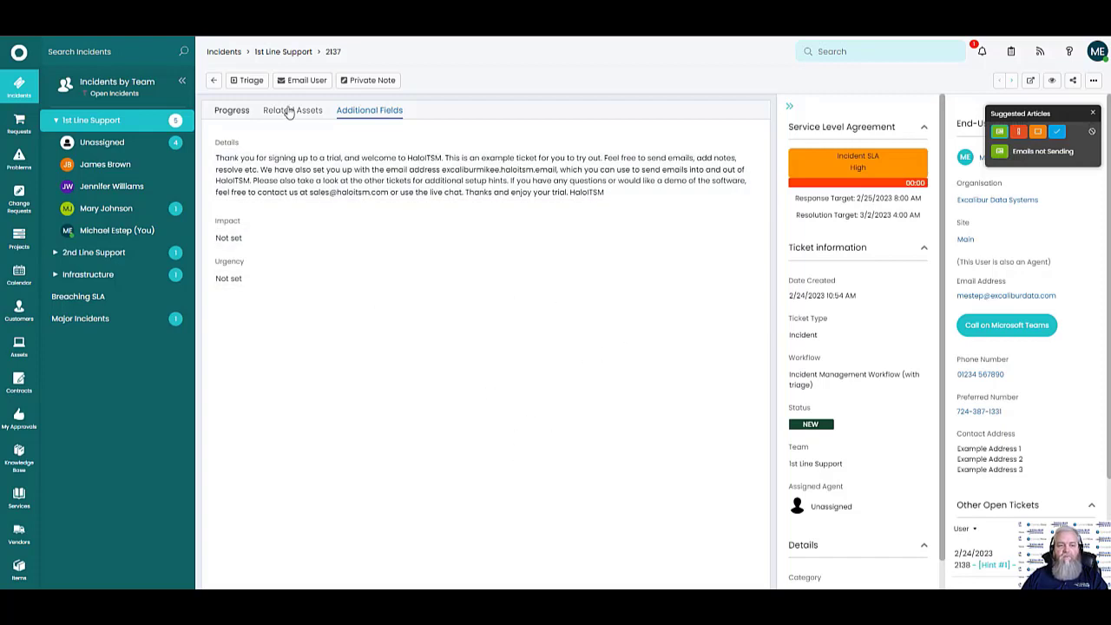
click(233, 112)
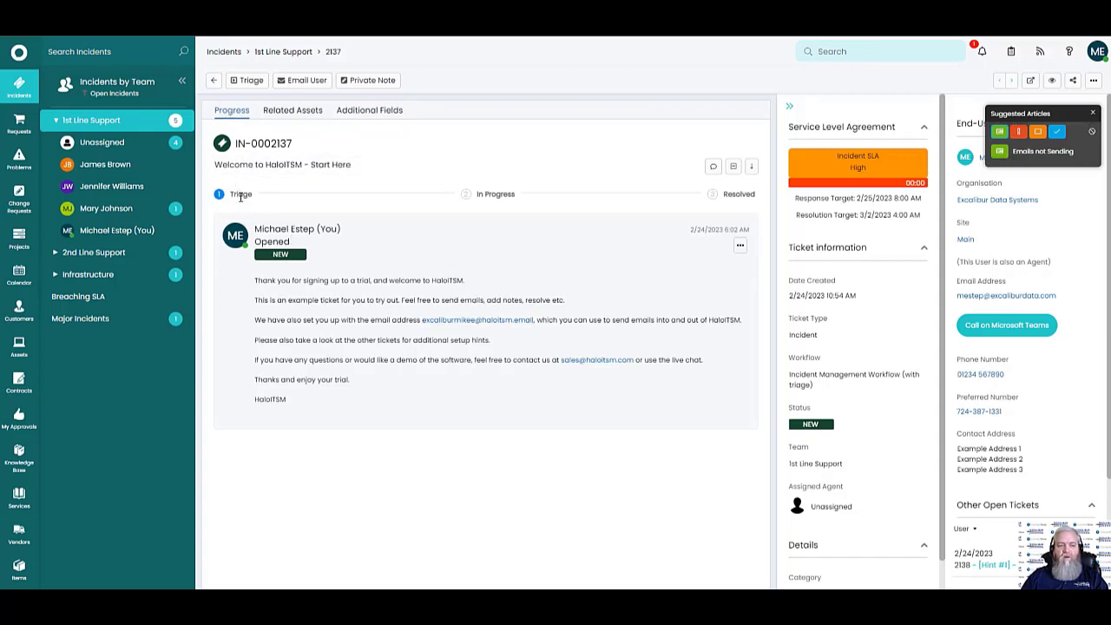
Highlight the Triage stage, the workflow name and the status choices in the Progress view
drag(231, 195, 772, 213)
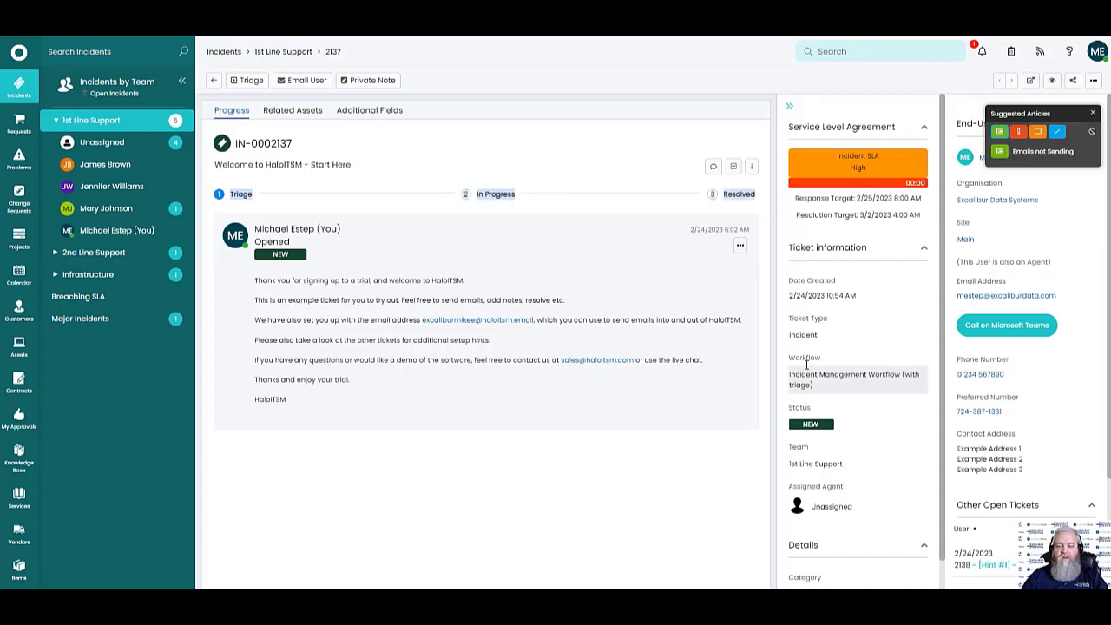
drag(795, 364, 825, 388)
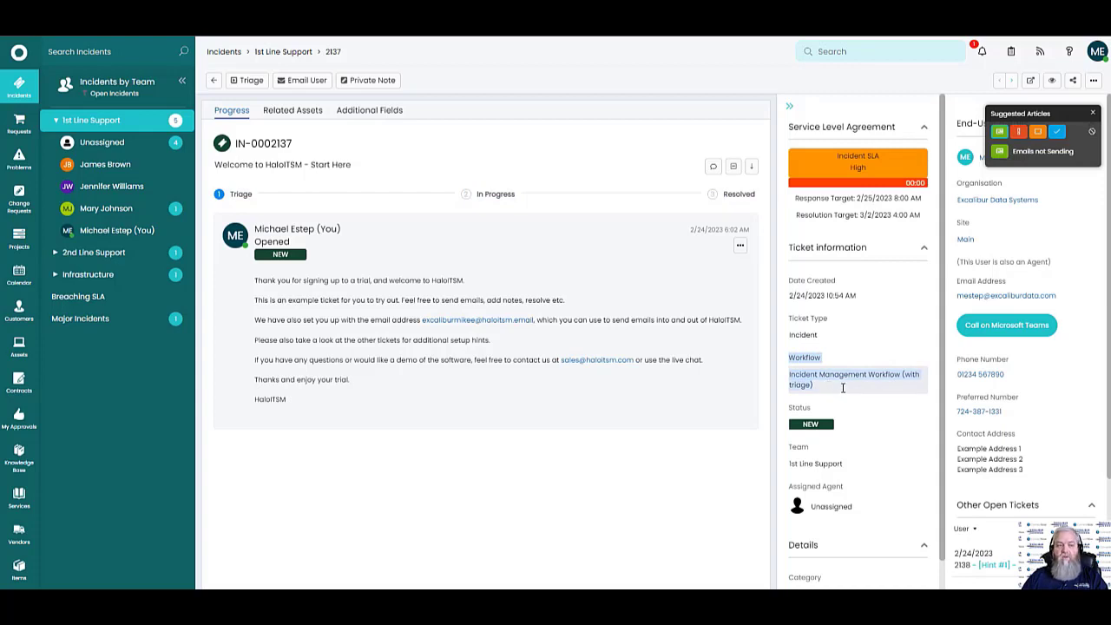
click(876, 423)
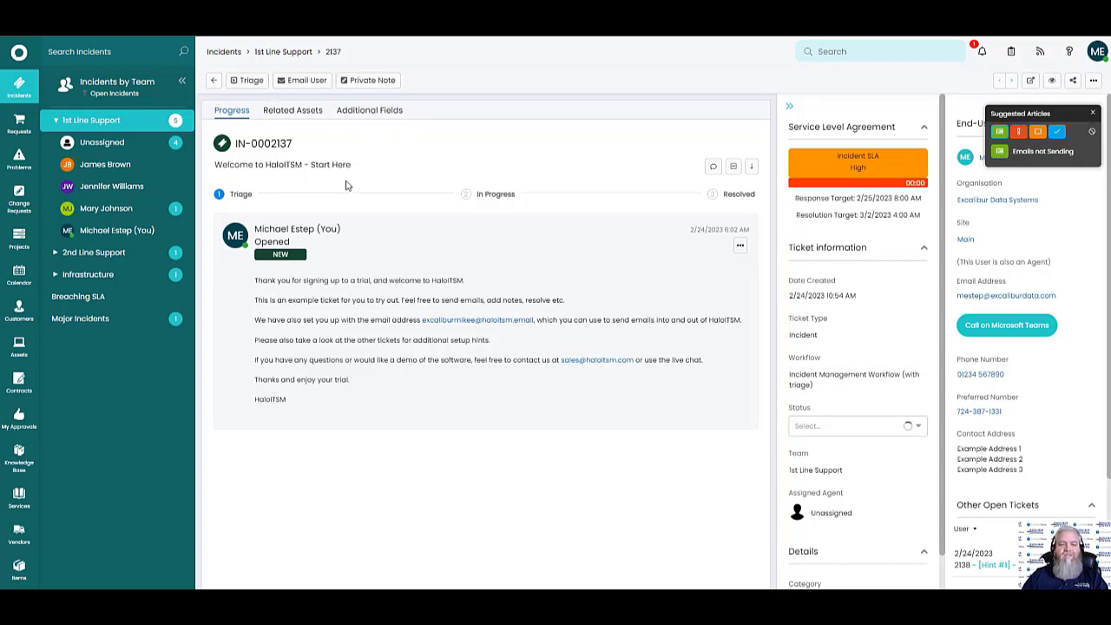
double_click(243, 196)
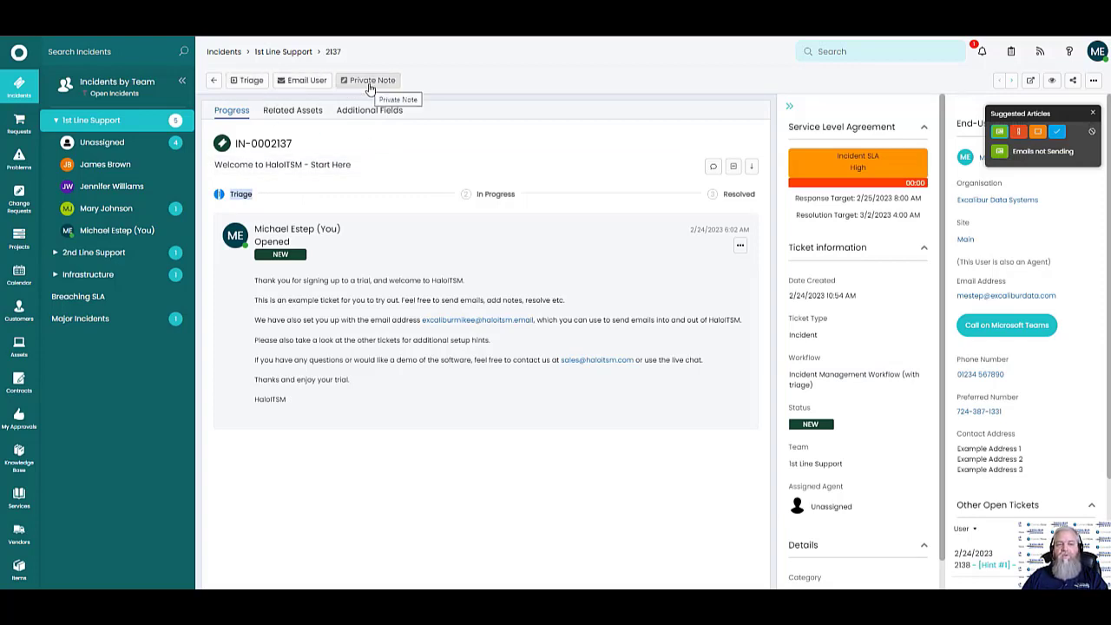
Triage the ticket as an Incident with Single User Affected impact and Low urgency
click(248, 79)
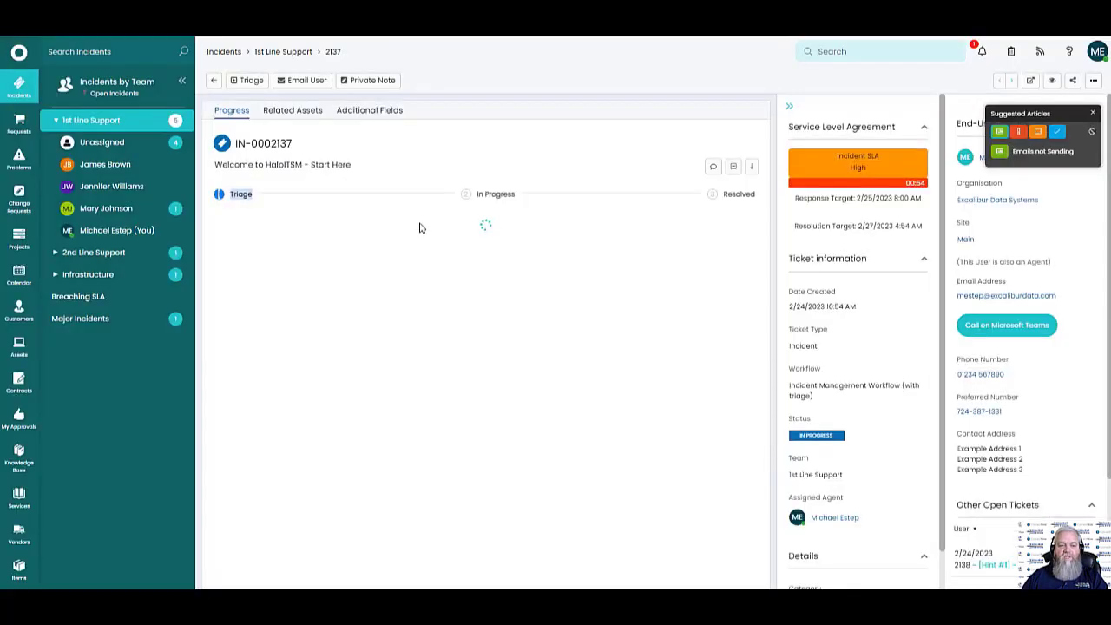
click(375, 295)
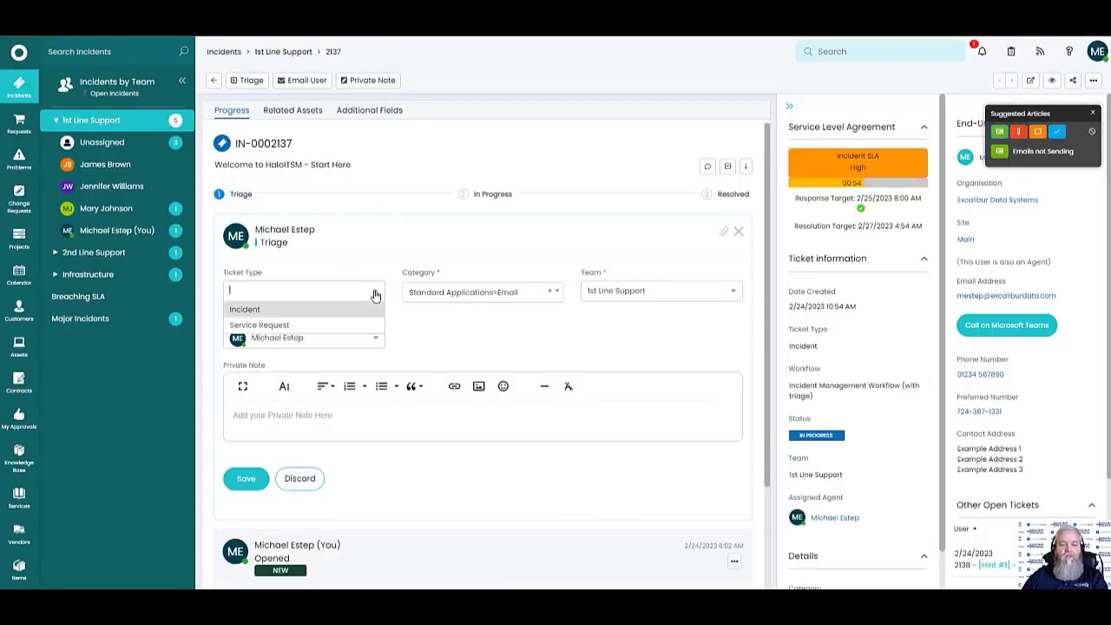
click(328, 318)
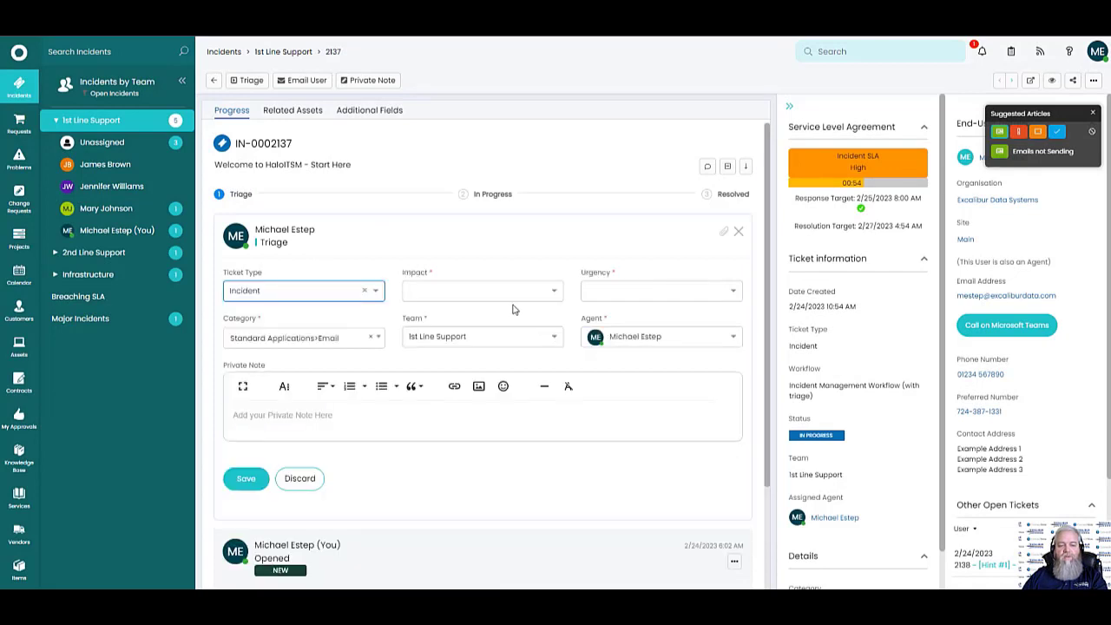
click(552, 294)
click(483, 340)
click(731, 299)
click(632, 341)
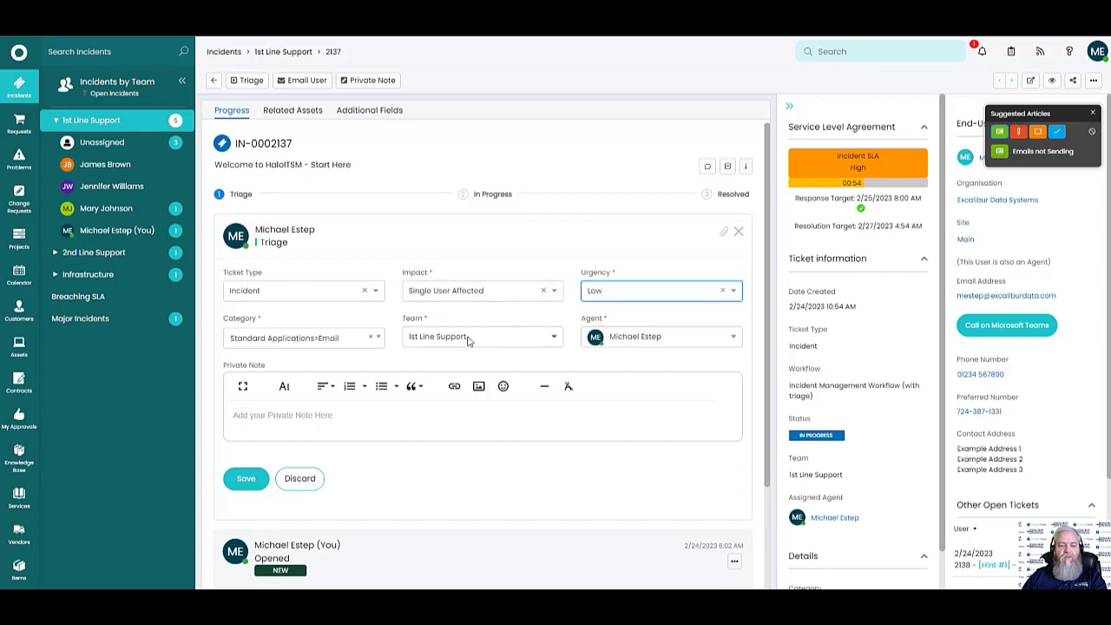
Keep Standard Applications>Email and 1st Line Support, add the private note 'Tes', and save
click(380, 338)
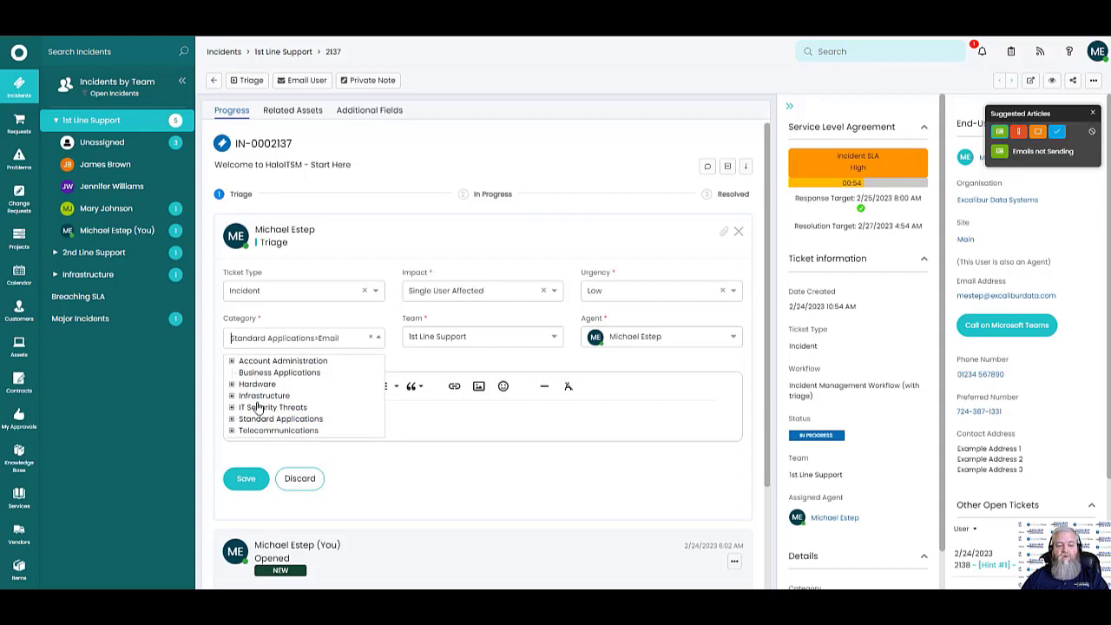
click(549, 344)
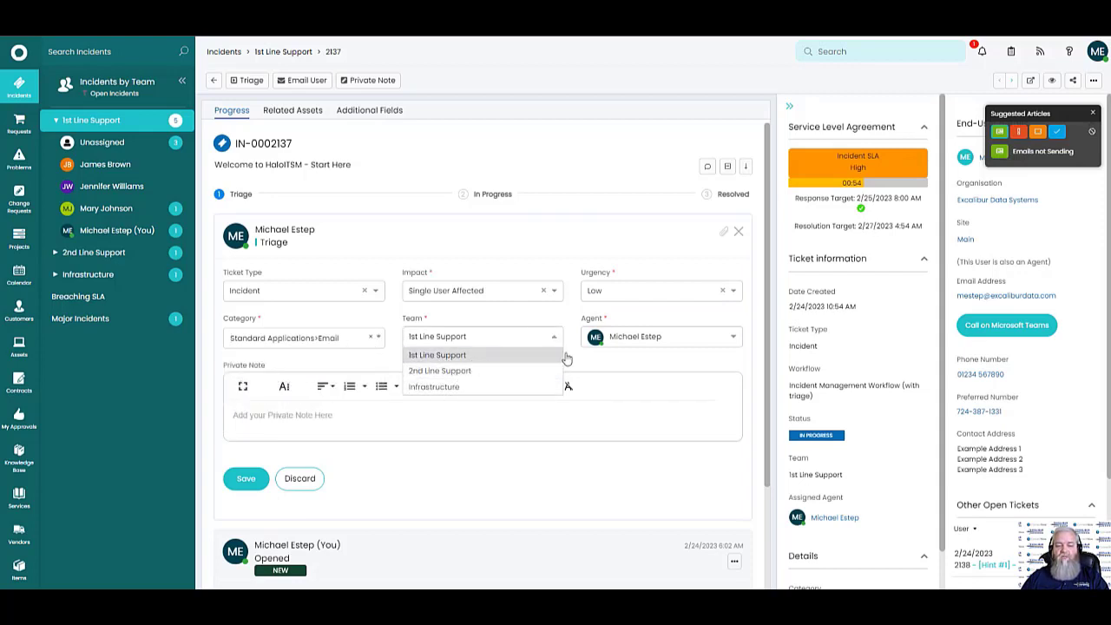
click(725, 361)
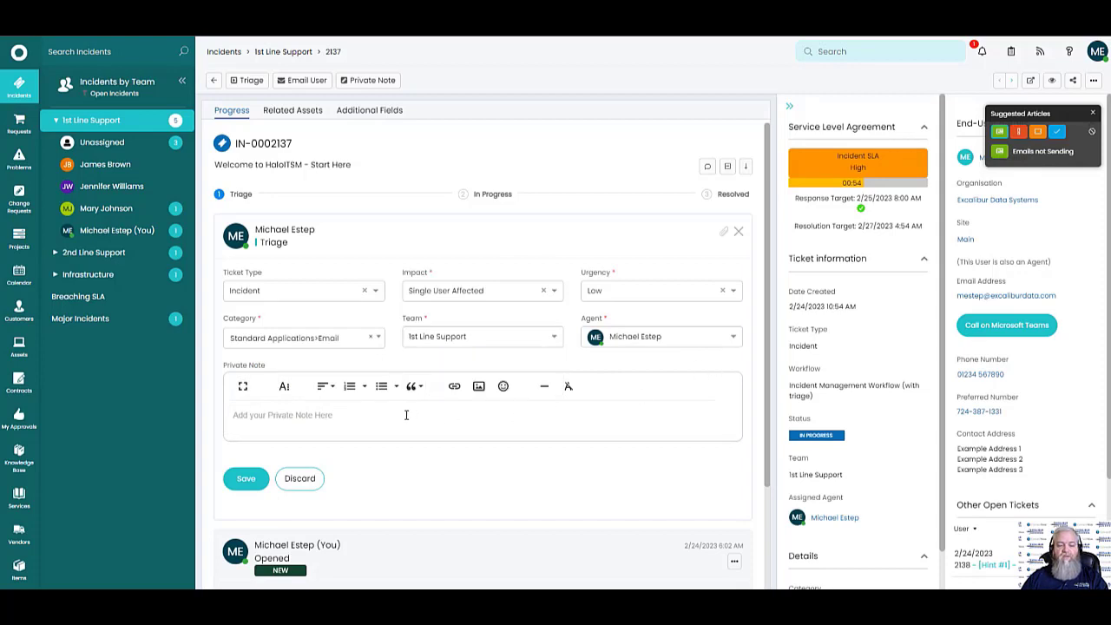
text(Tes)
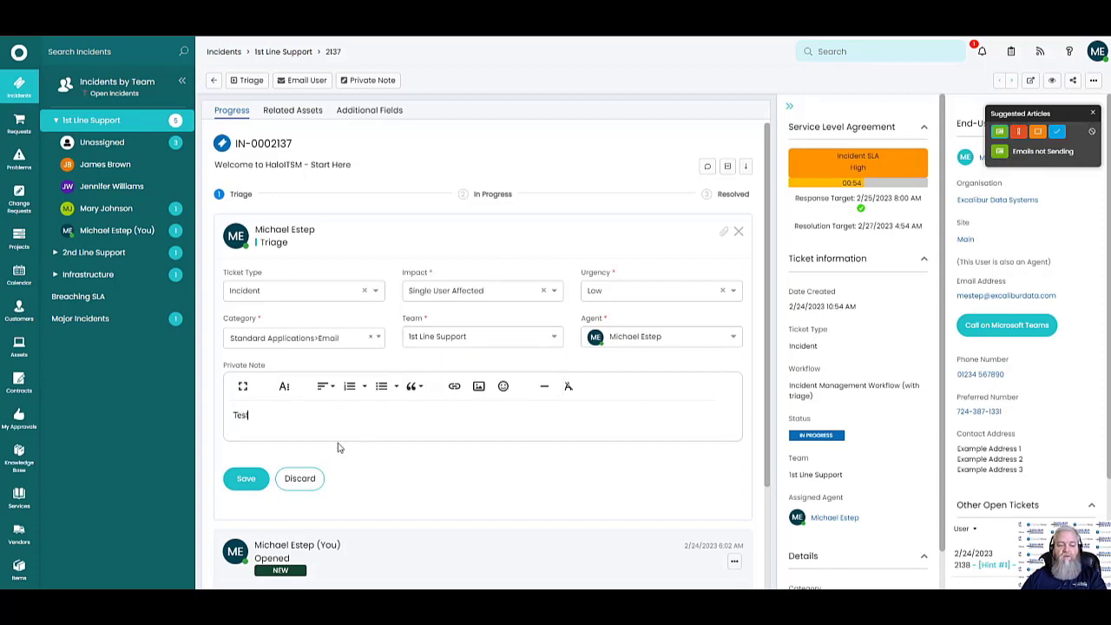
click(244, 478)
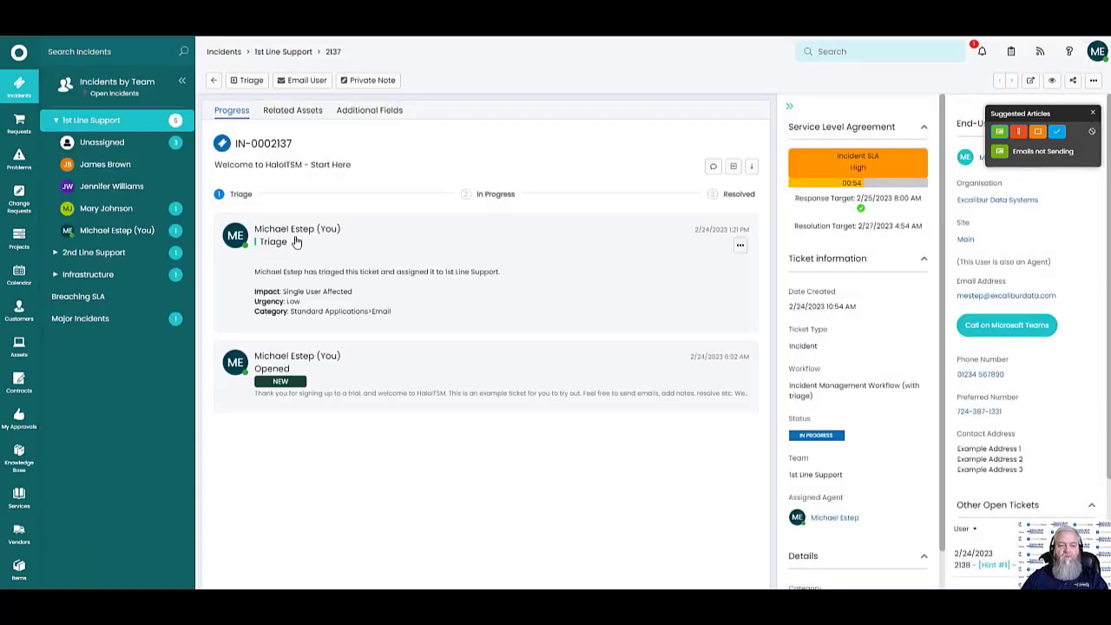
drag(263, 316, 319, 345)
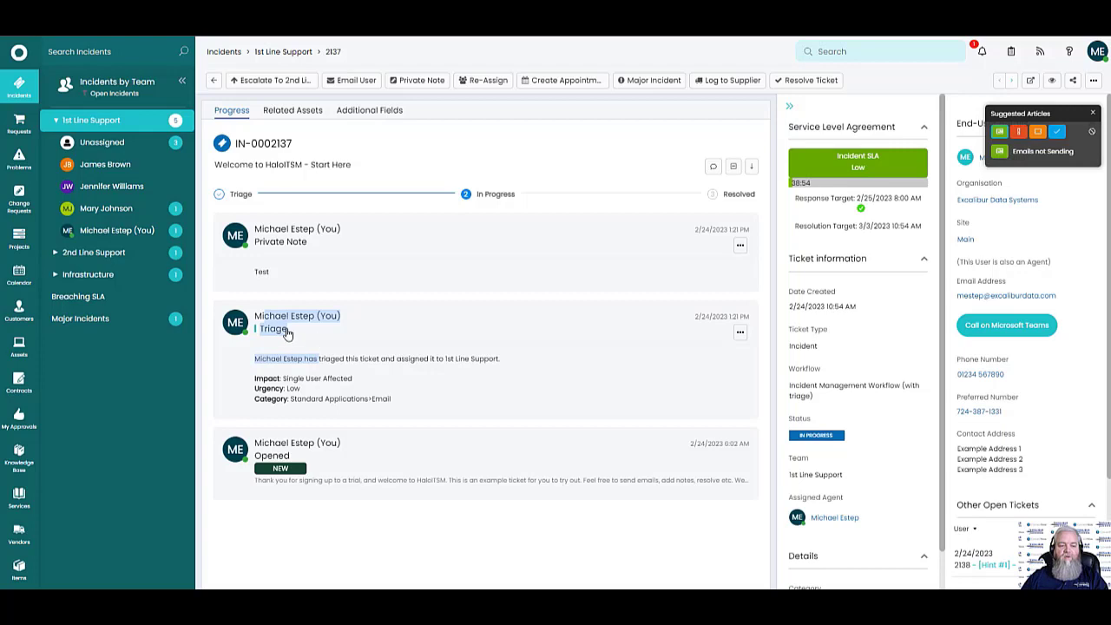
click(288, 337)
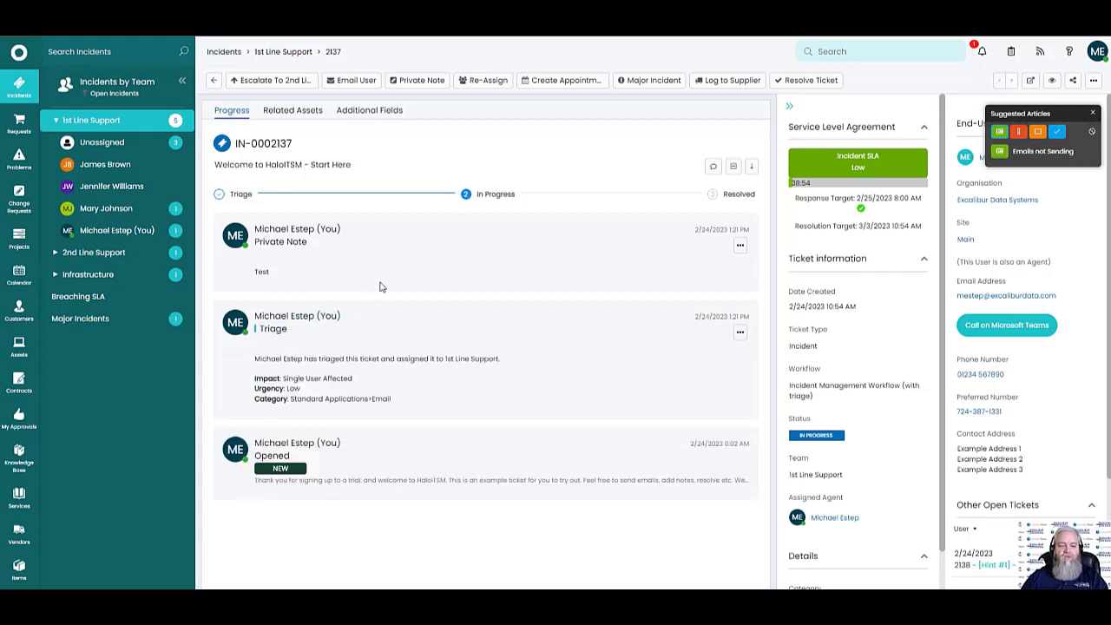
drag(479, 194, 504, 196)
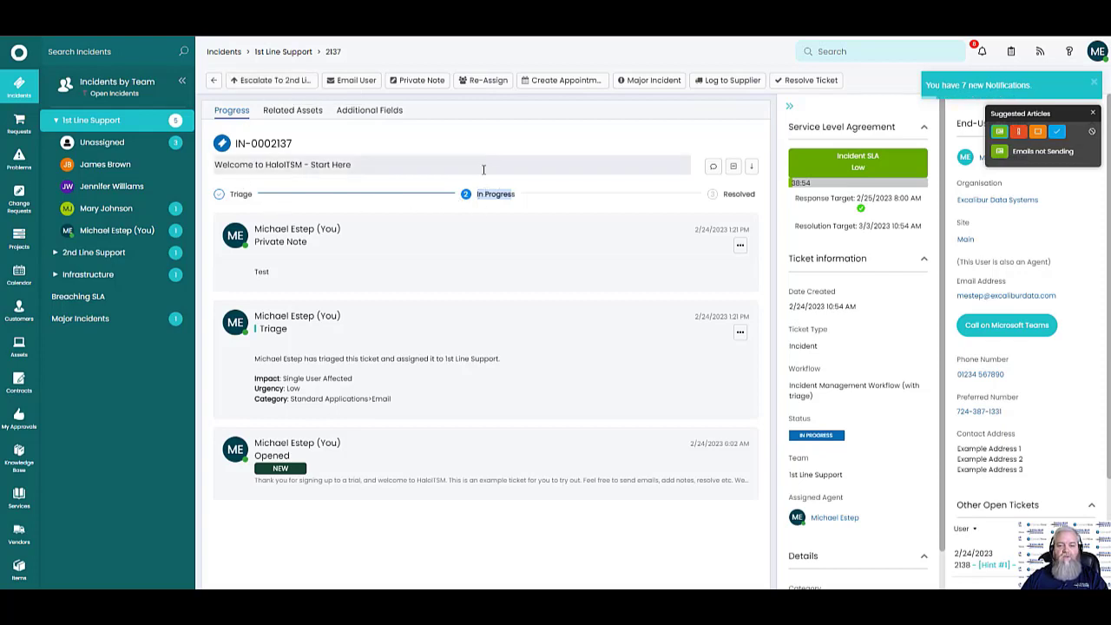
click(514, 195)
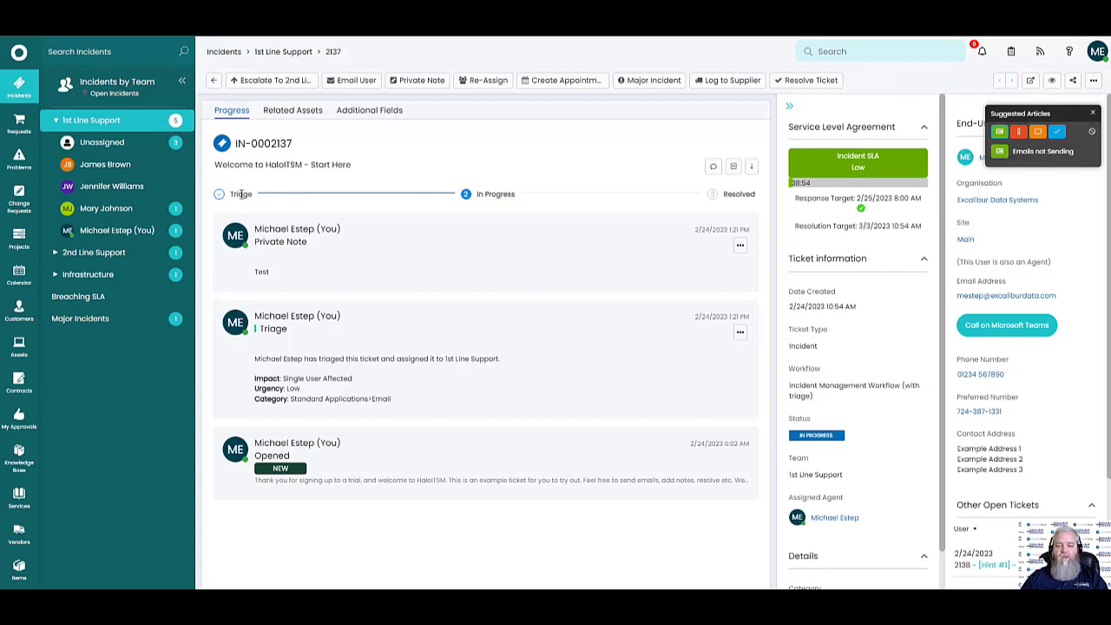
drag(797, 202, 918, 228)
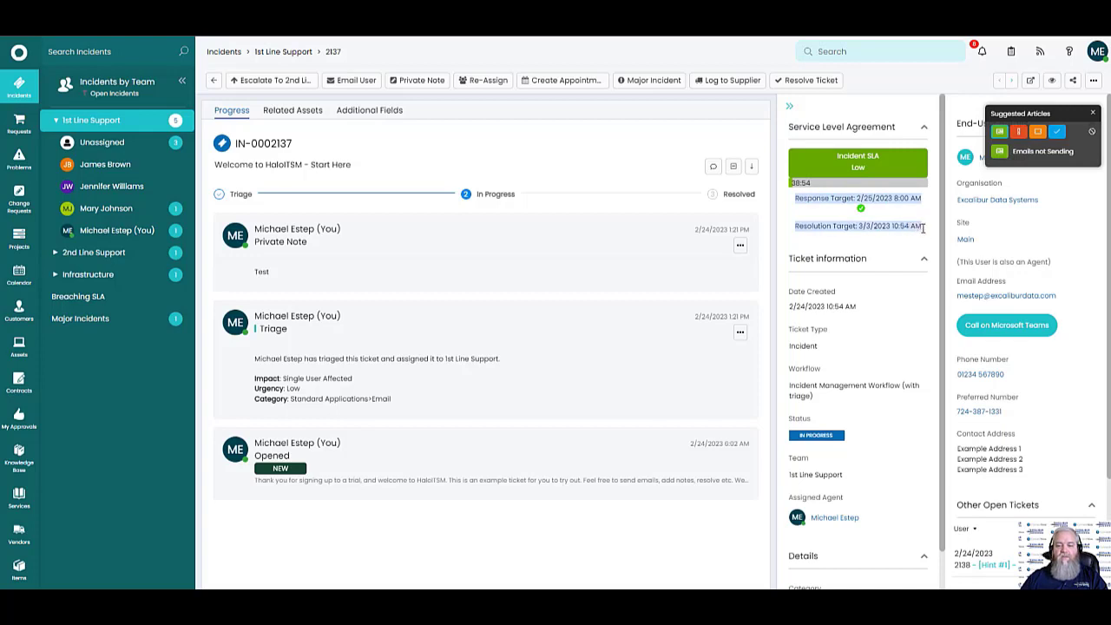
click(827, 201)
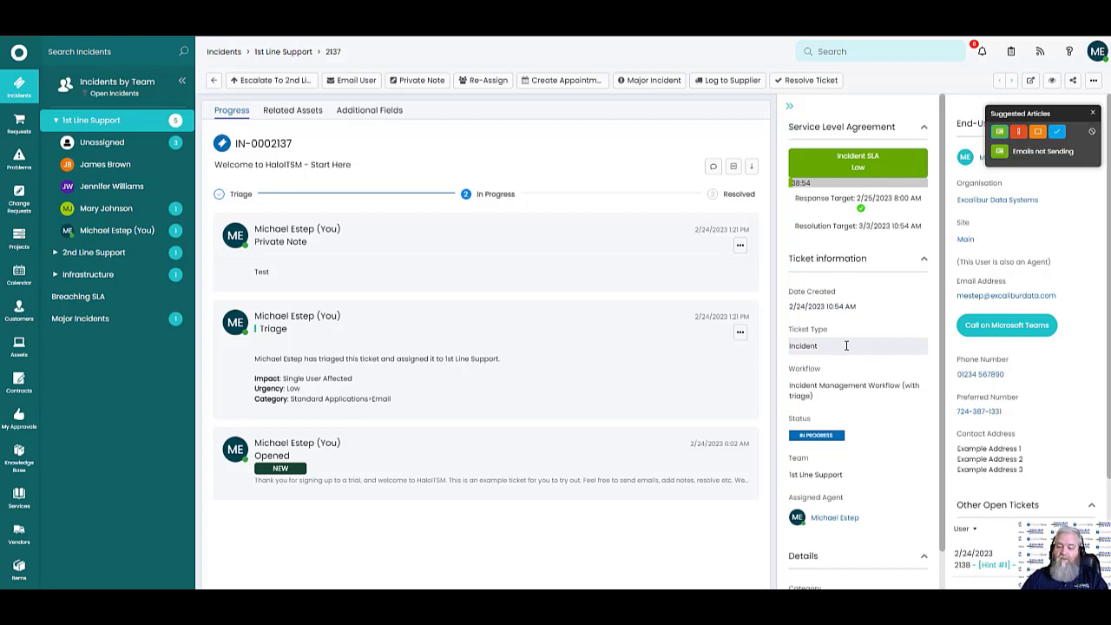
click(906, 438)
click(889, 424)
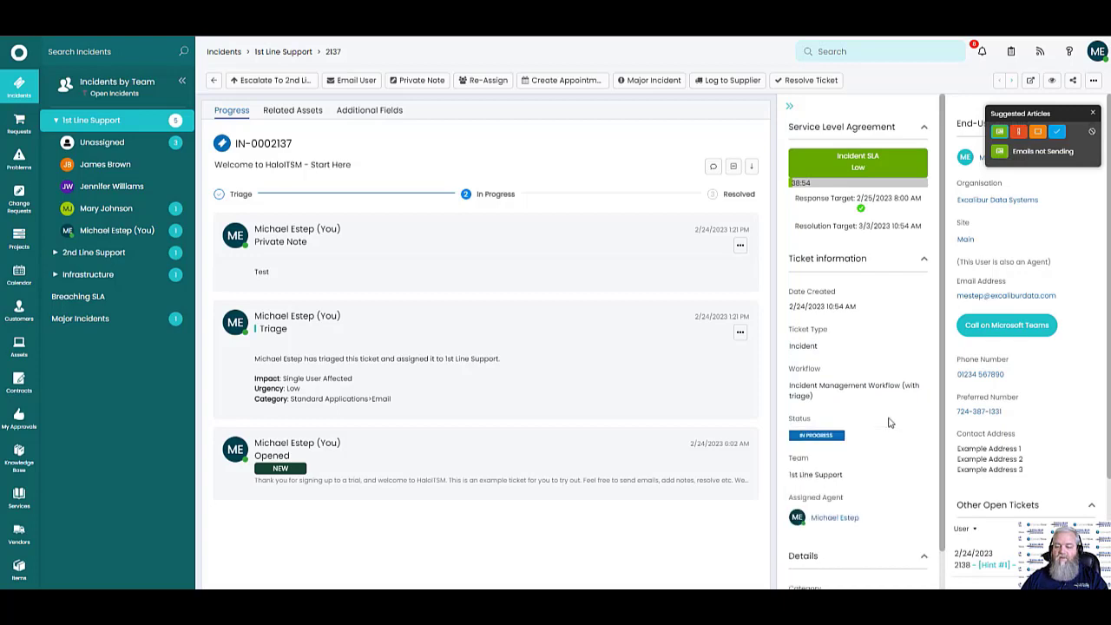
scroll(889, 474, down, 1)
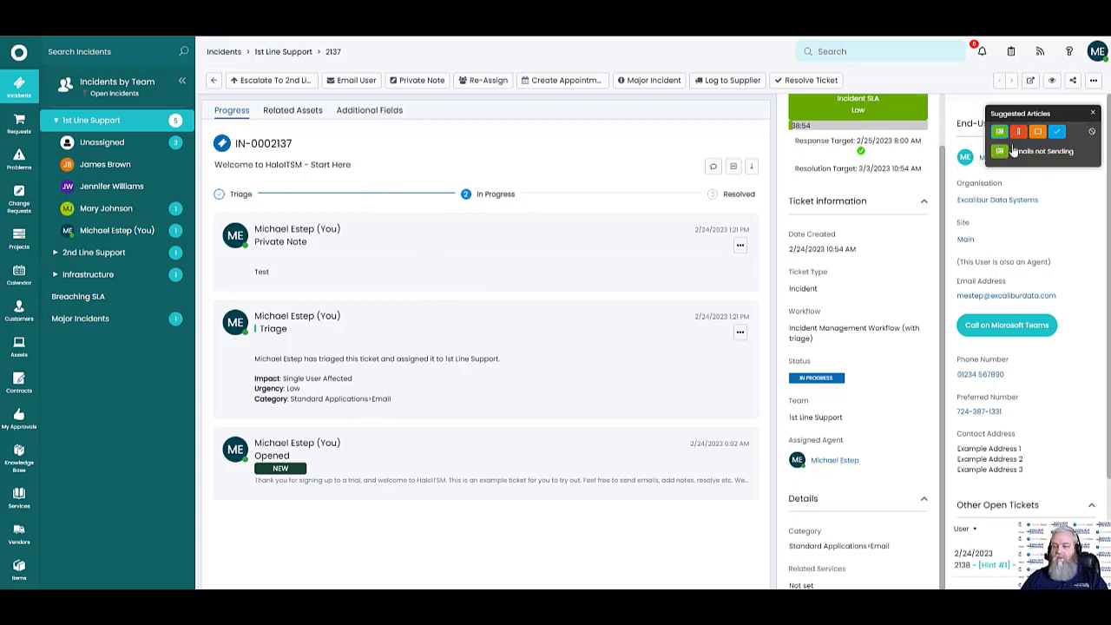
click(1019, 133)
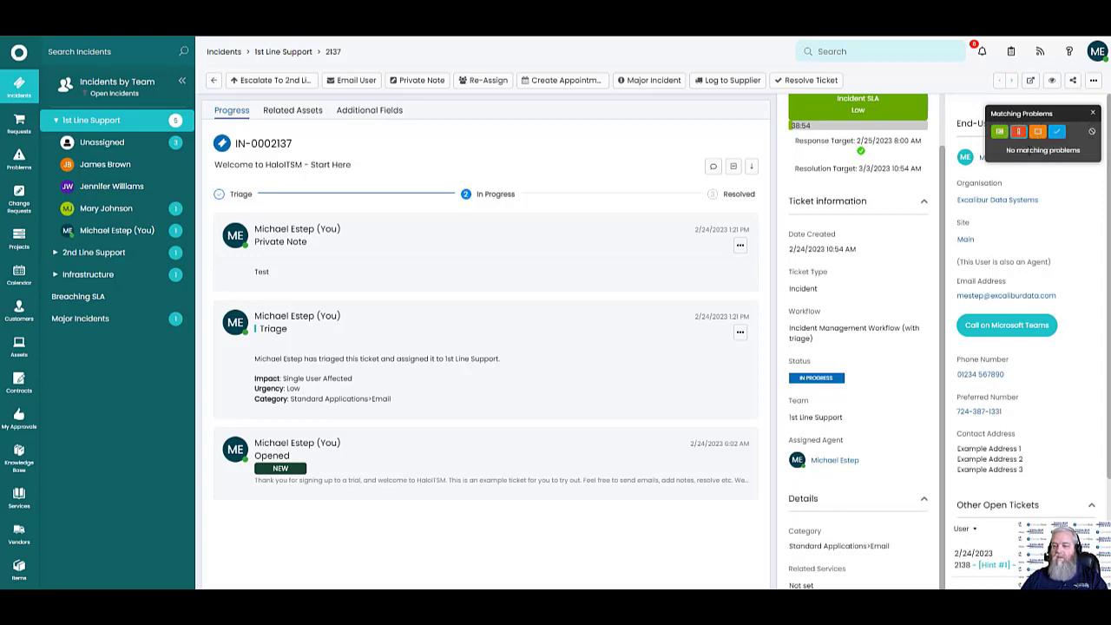
click(1040, 136)
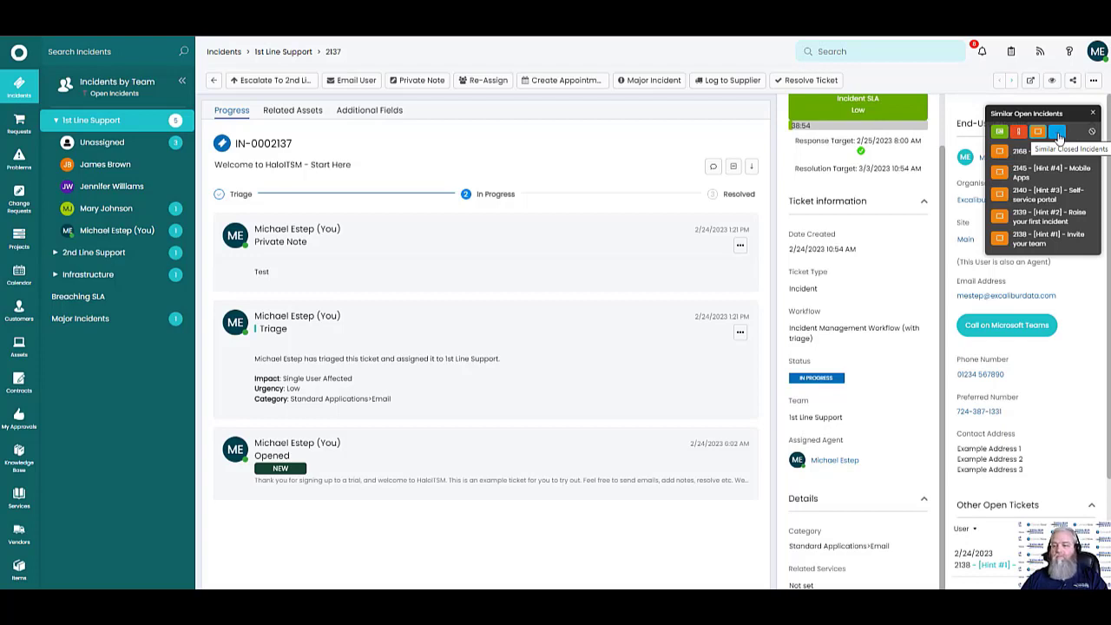
click(1058, 135)
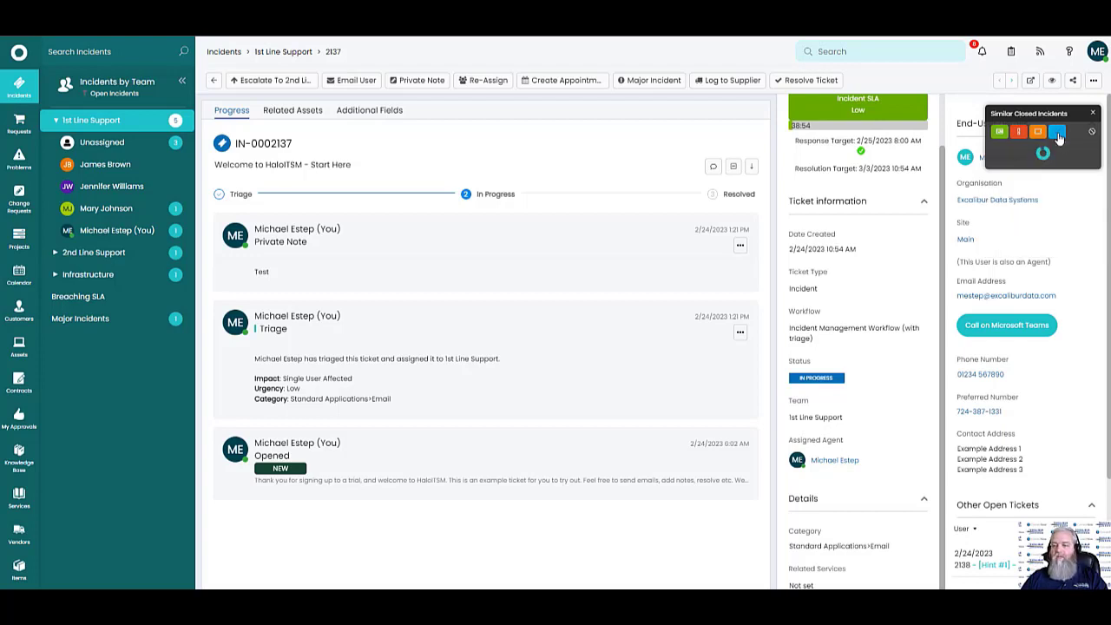
click(1000, 133)
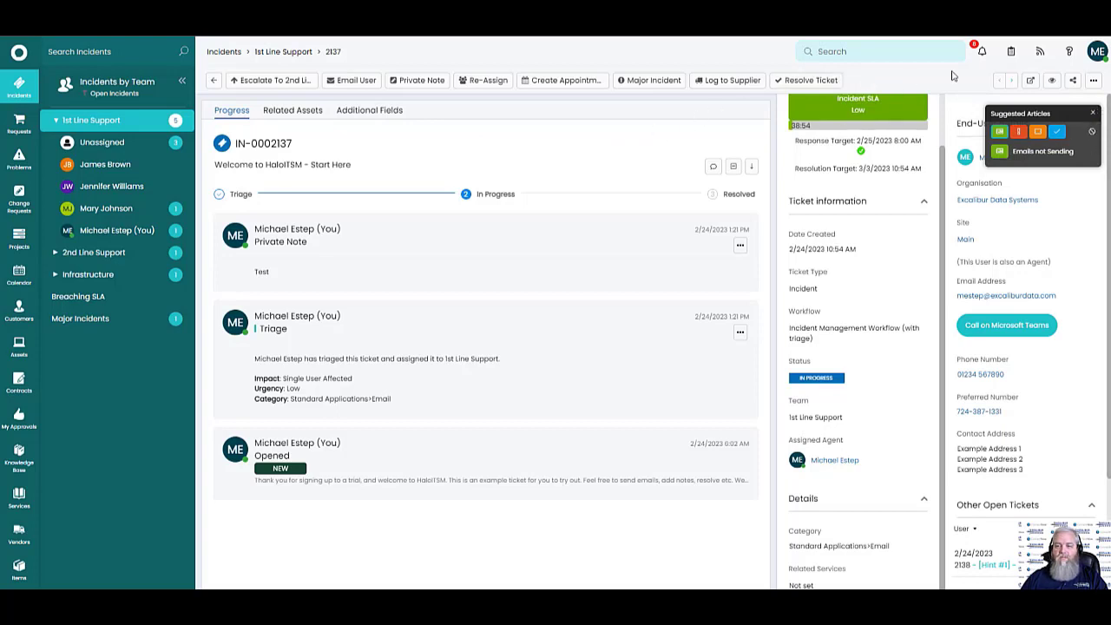
Browse the notifications, to-do list and activity feed, then bring up the Help panel
click(980, 54)
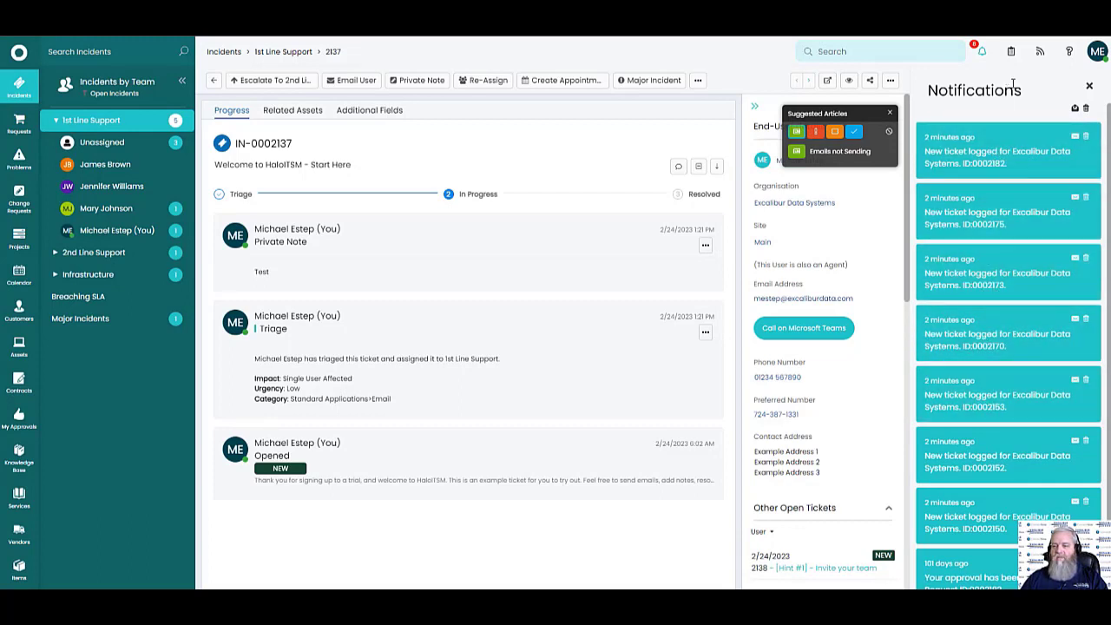
click(1011, 54)
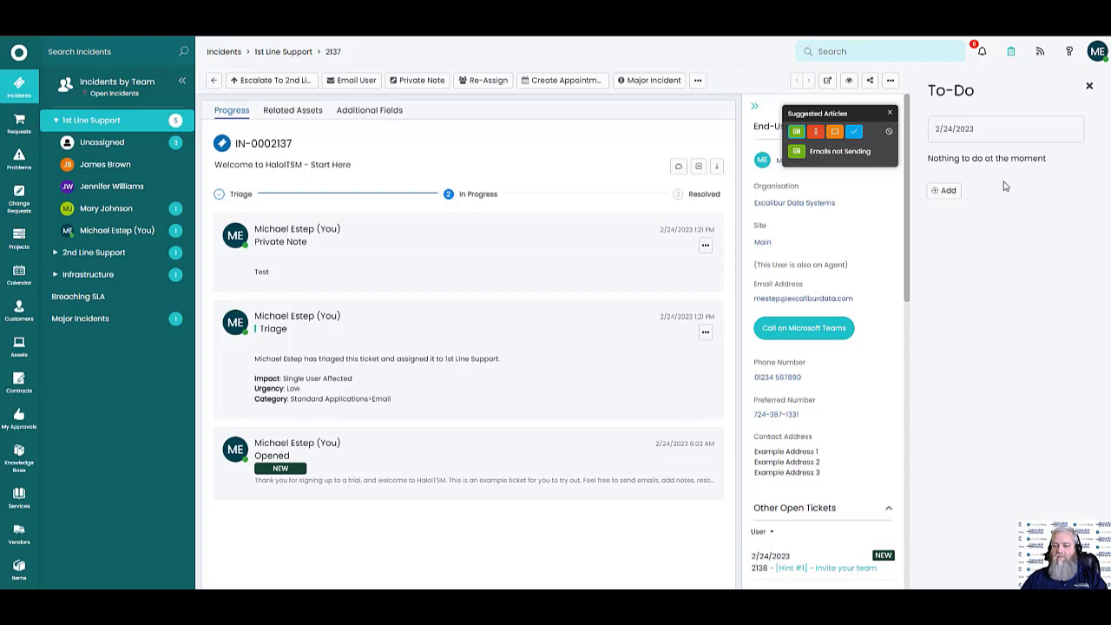
click(1040, 51)
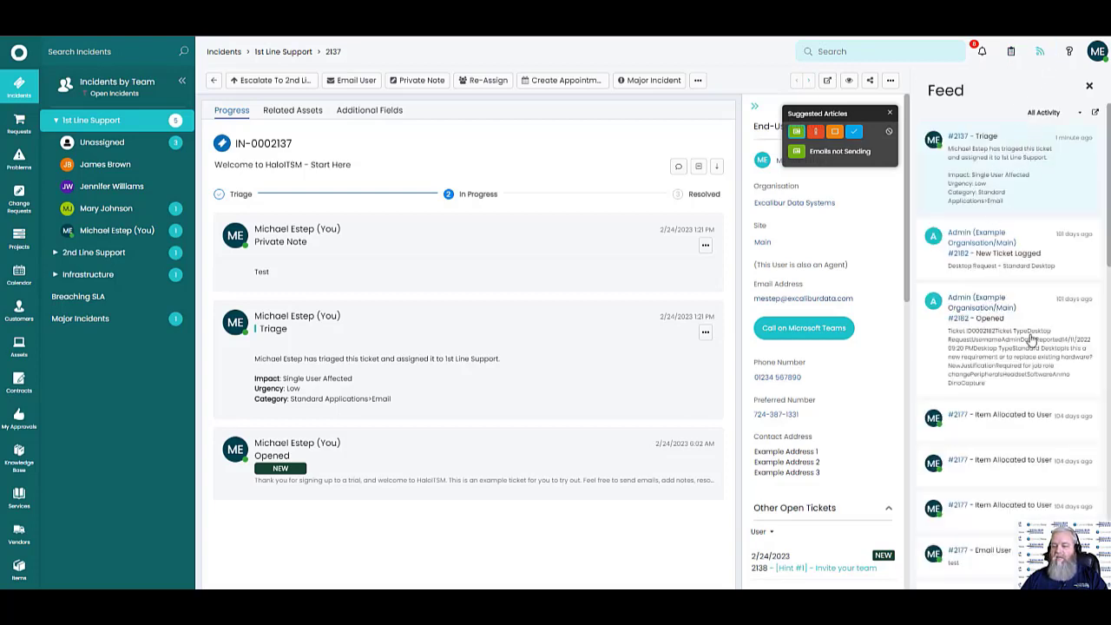
scroll(1030, 339, down, 5)
scroll(1028, 337, down, 10)
scroll(1027, 334, down, 5)
scroll(1024, 334, up, 20)
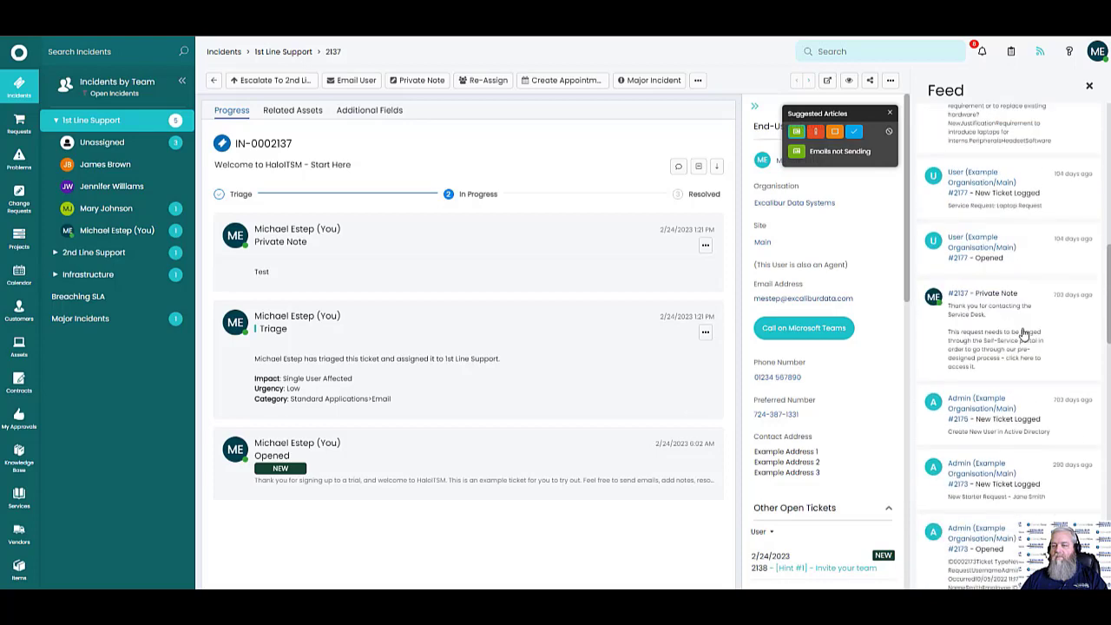
click(1071, 54)
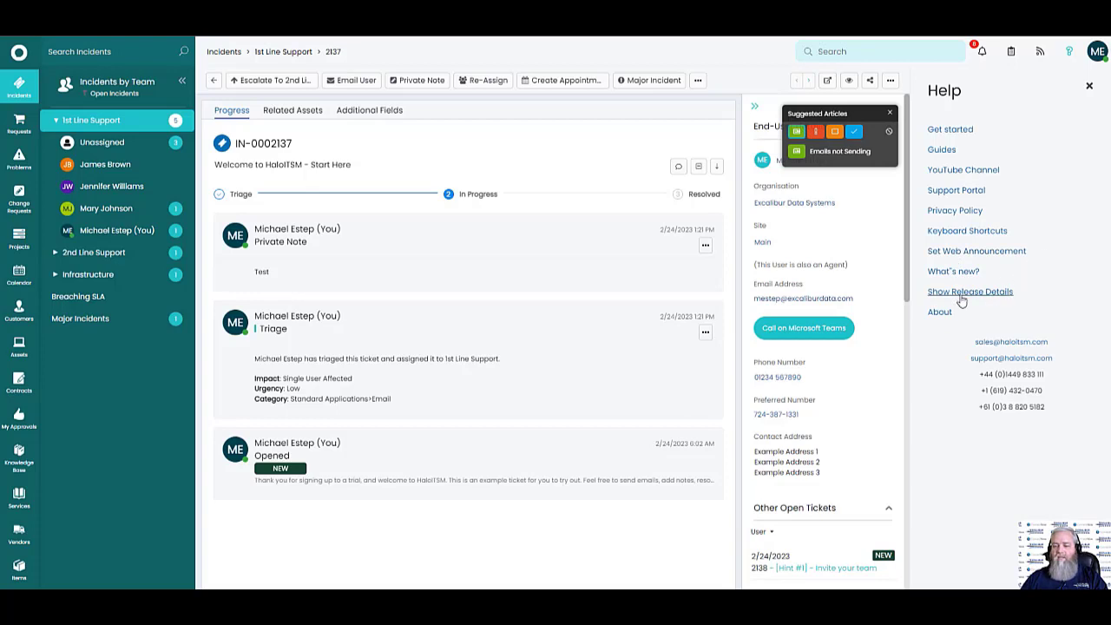
Read the 2.111 (Current) release notes, expanding the change tracking and Process Street integration entries
click(964, 298)
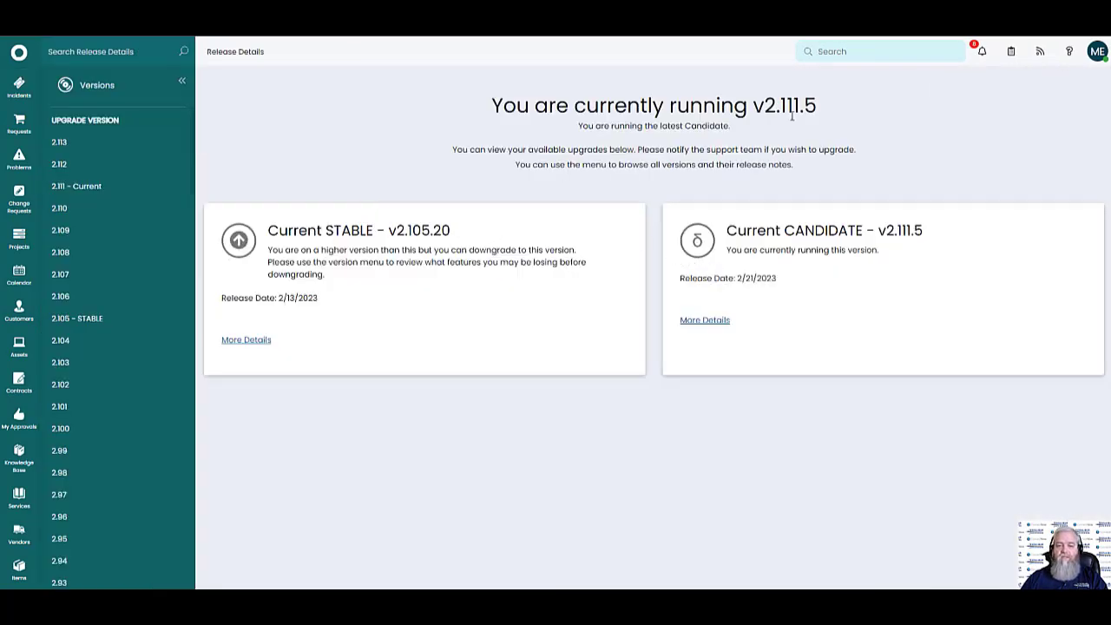
drag(765, 104, 814, 103)
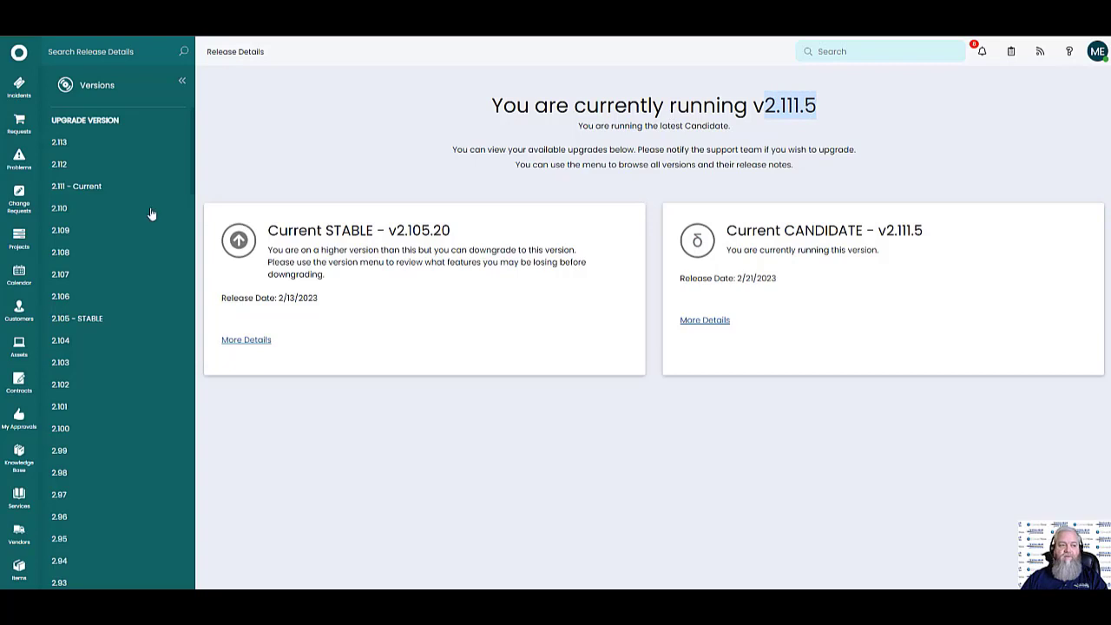
click(70, 190)
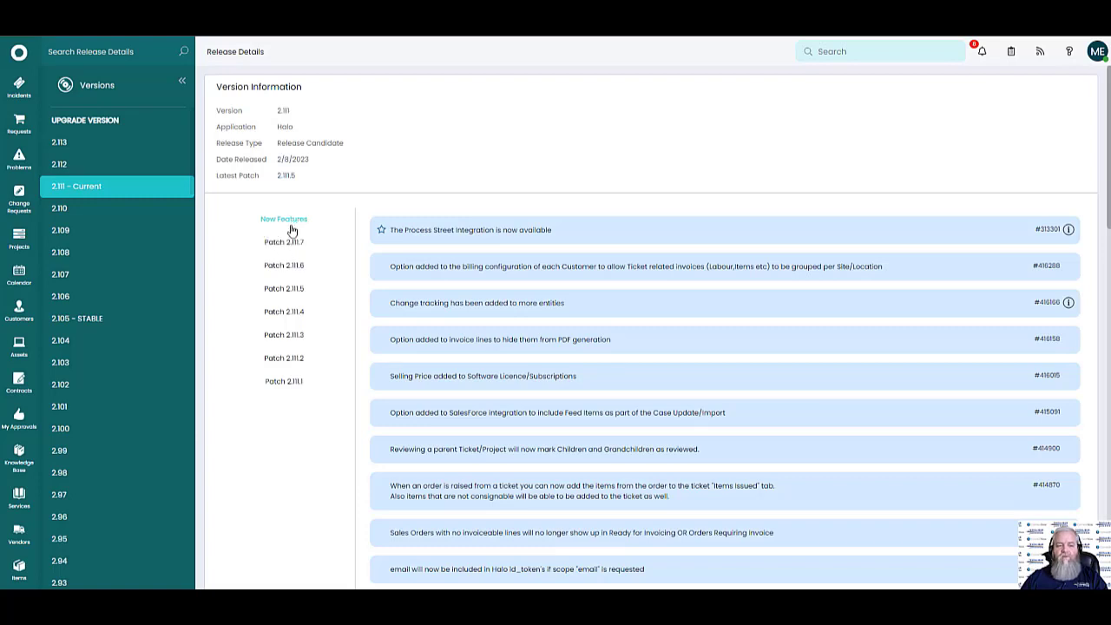
scroll(790, 324, down, 1)
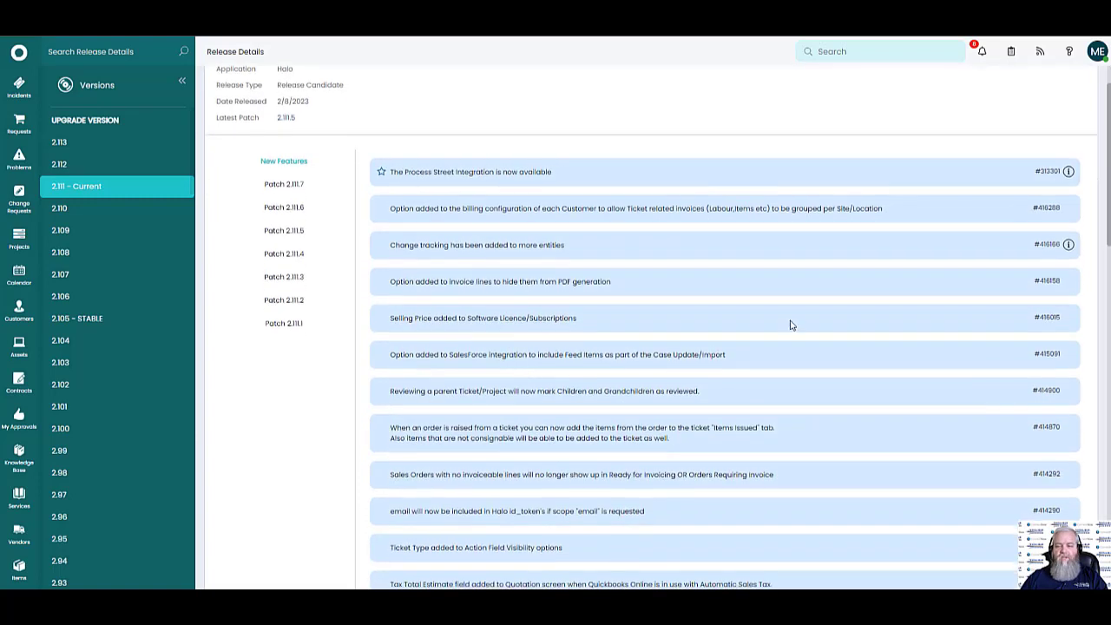
click(1069, 244)
click(1068, 171)
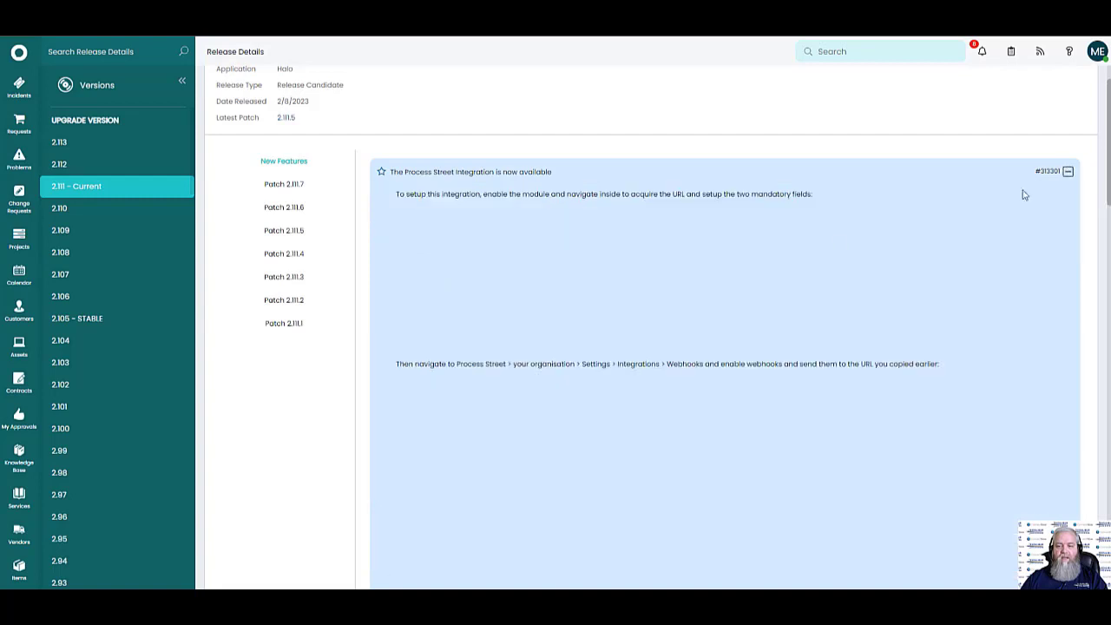
scroll(640, 382, down, 5)
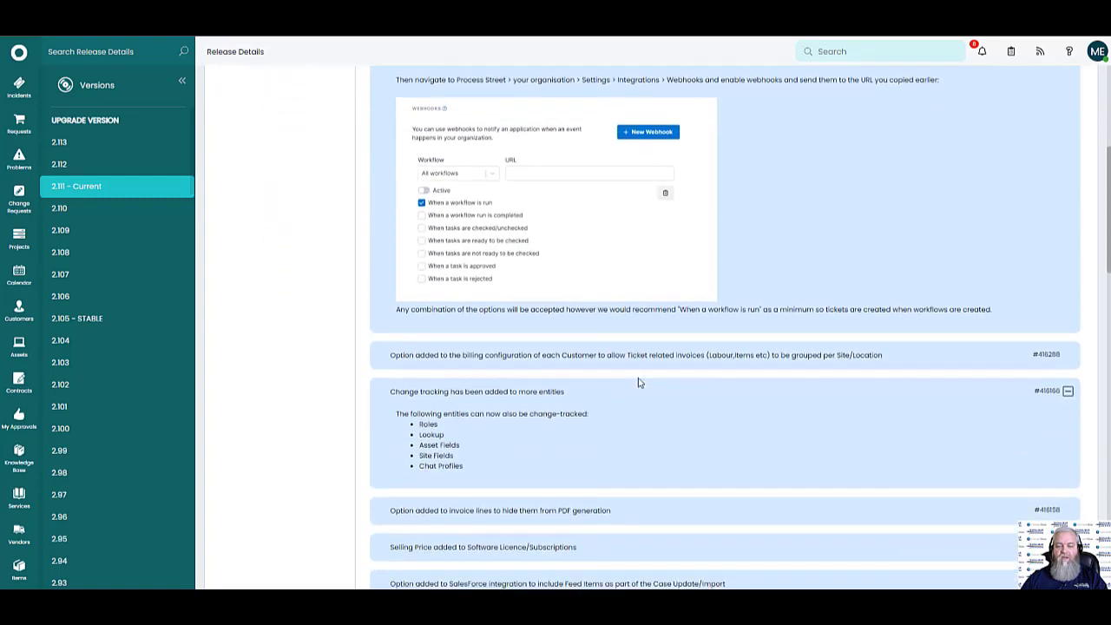
scroll(636, 375, up, 6)
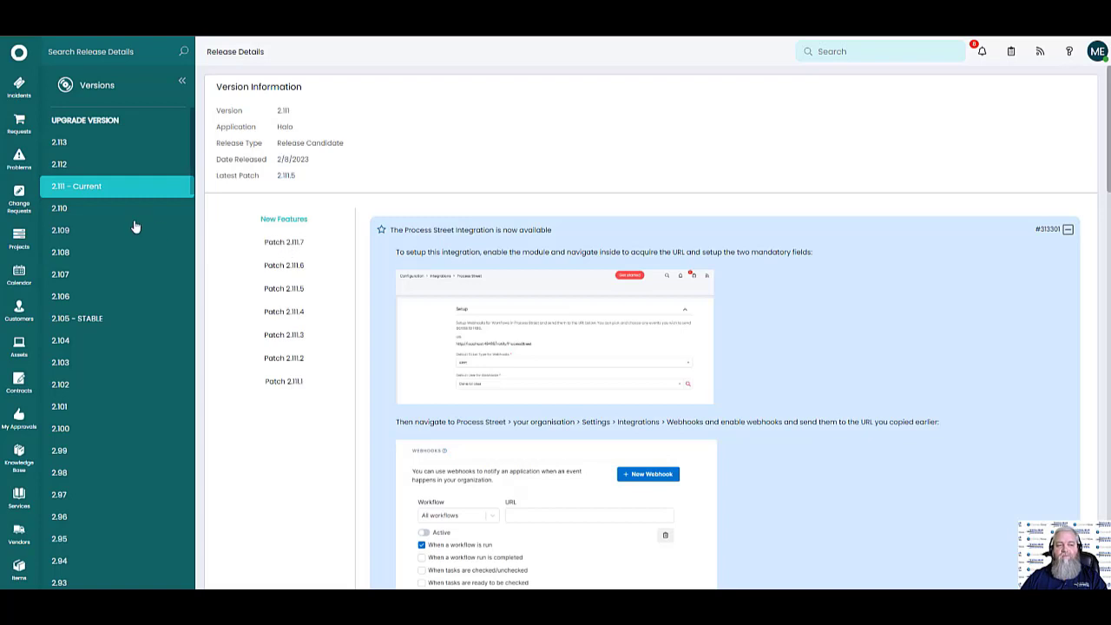
Go to the Incidents list and select tickets 2138, 2139 and 2140
click(19, 52)
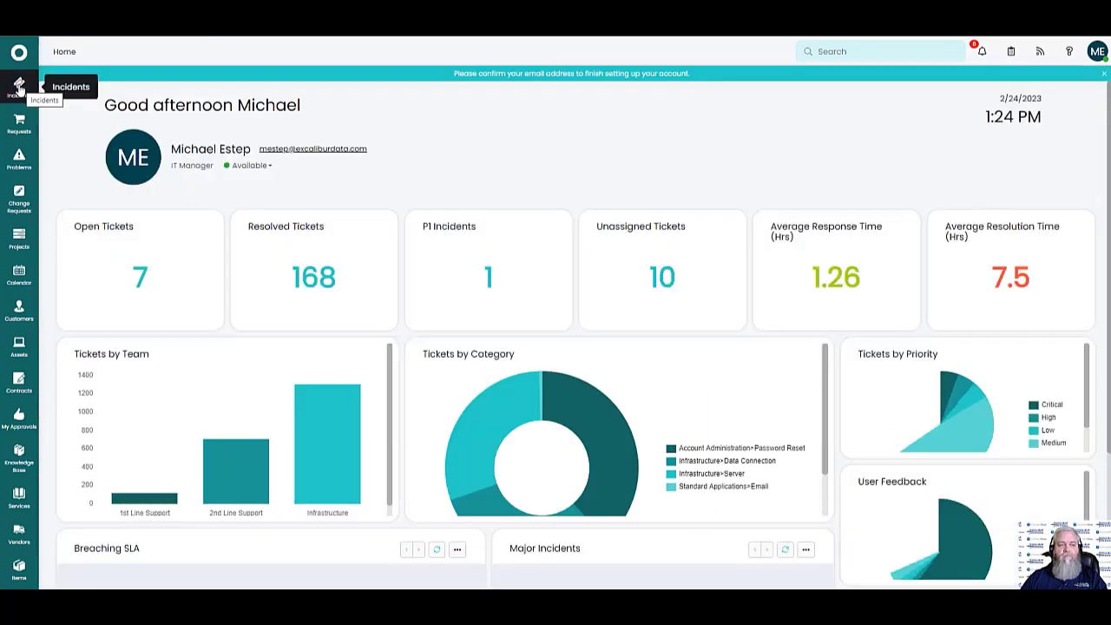
click(20, 88)
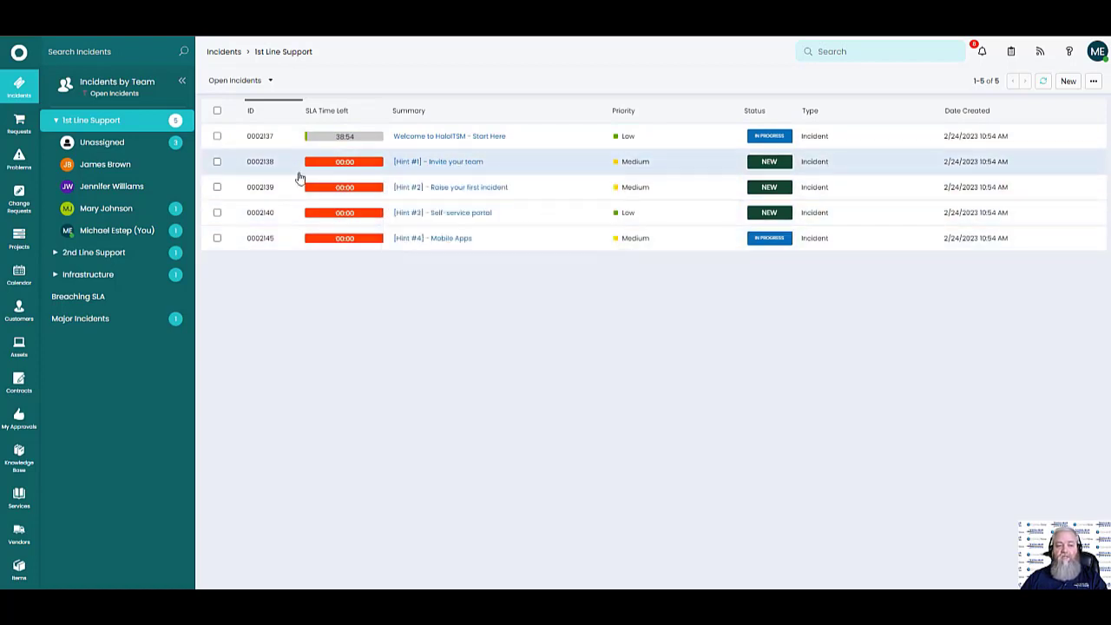
click(217, 161)
click(217, 187)
click(217, 213)
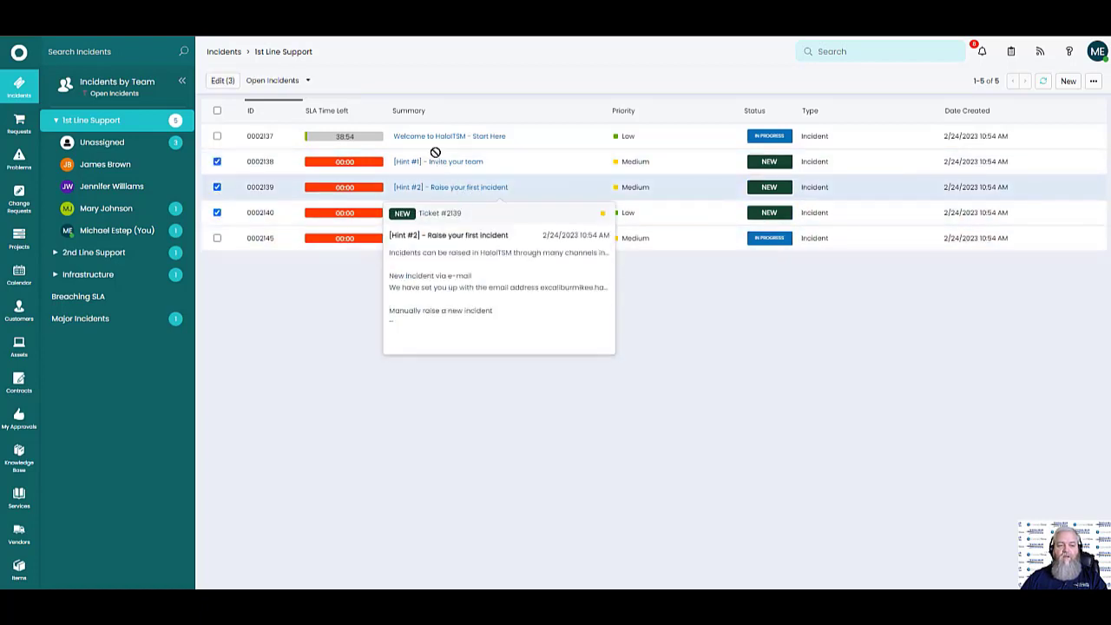
Drop tickets 2138–2140 onto ticket 2137 and save them as linked tickets
drag(432, 140, 431, 136)
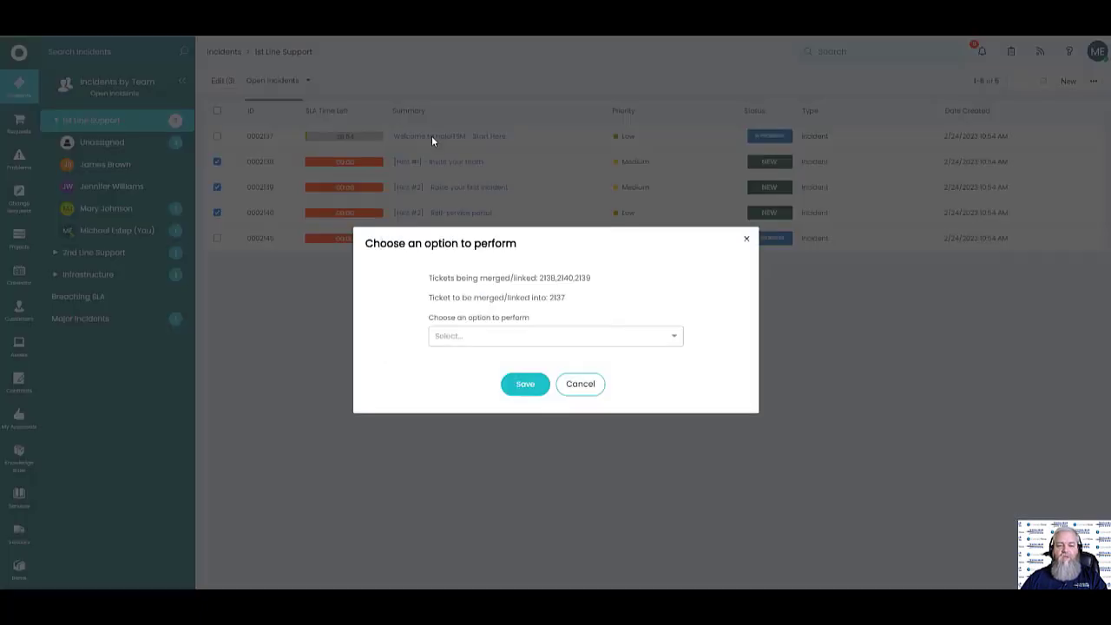
drag(475, 298, 532, 298)
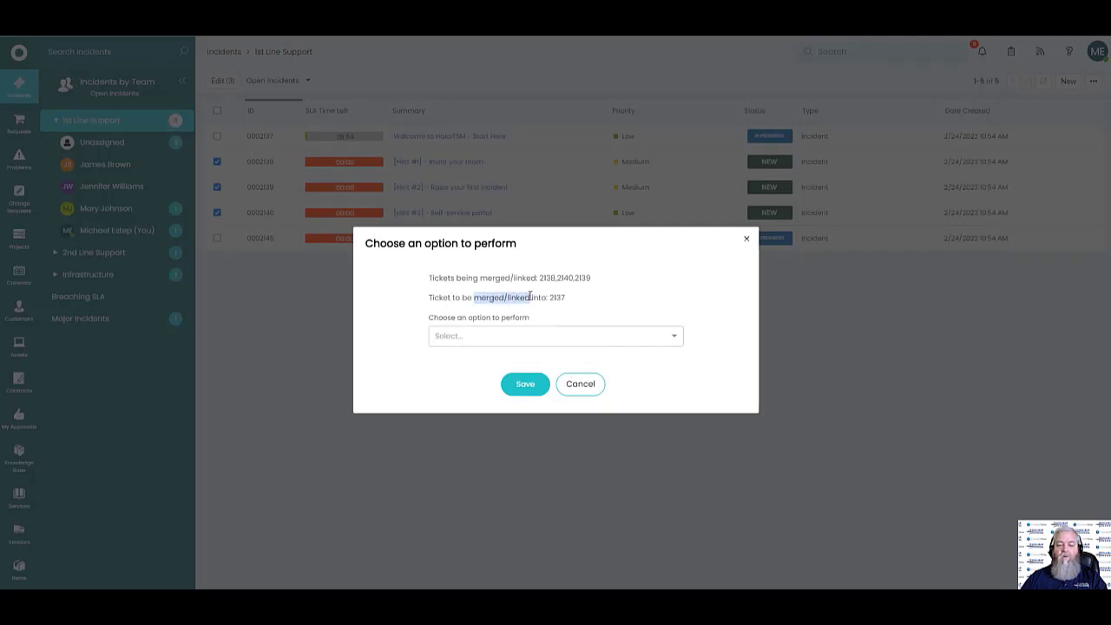
click(675, 339)
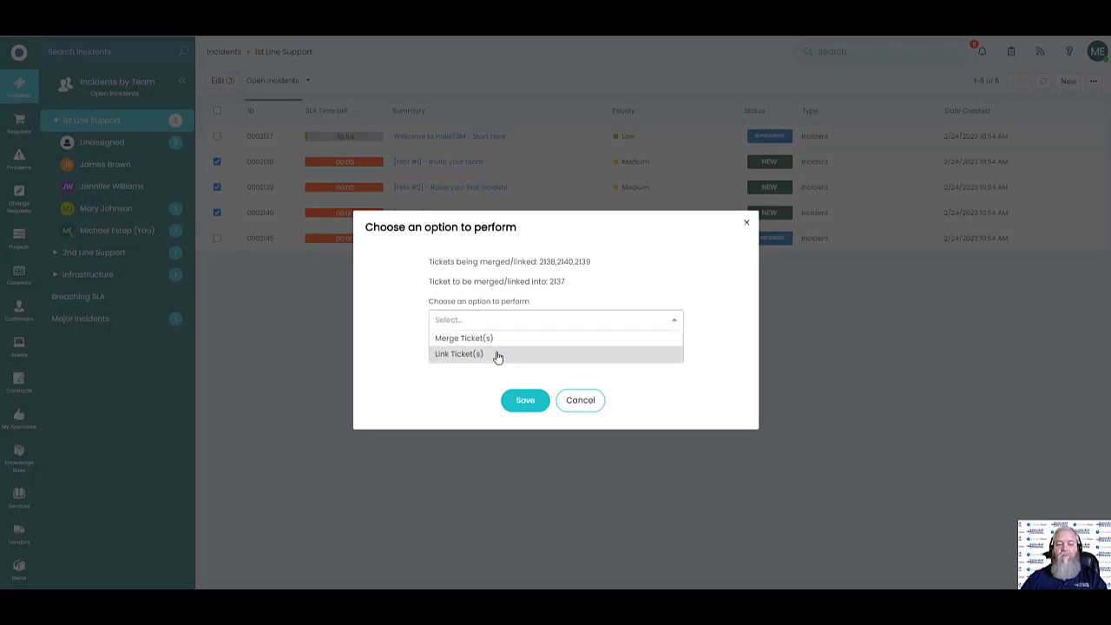
click(498, 356)
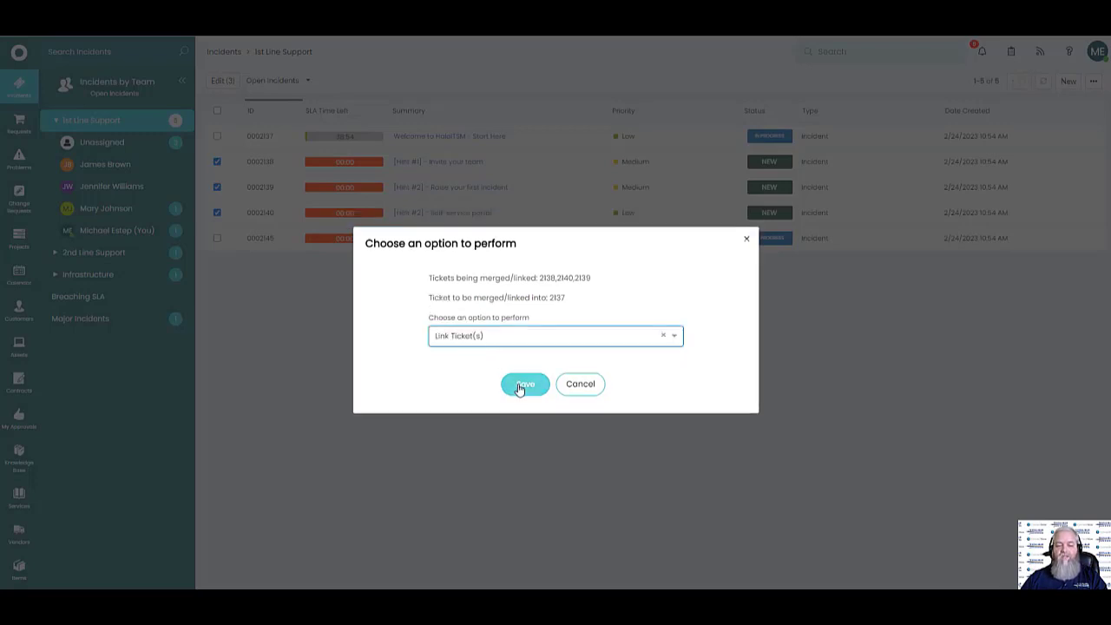
click(522, 388)
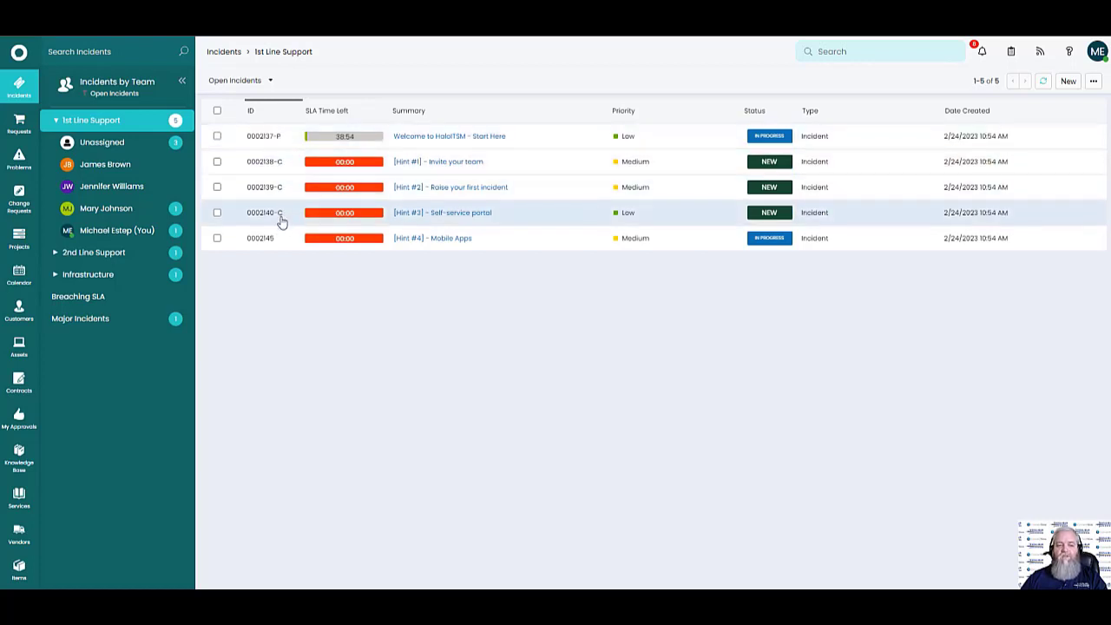
Select all tickets to view the bulk edit options, then clear the selection
click(218, 111)
click(222, 79)
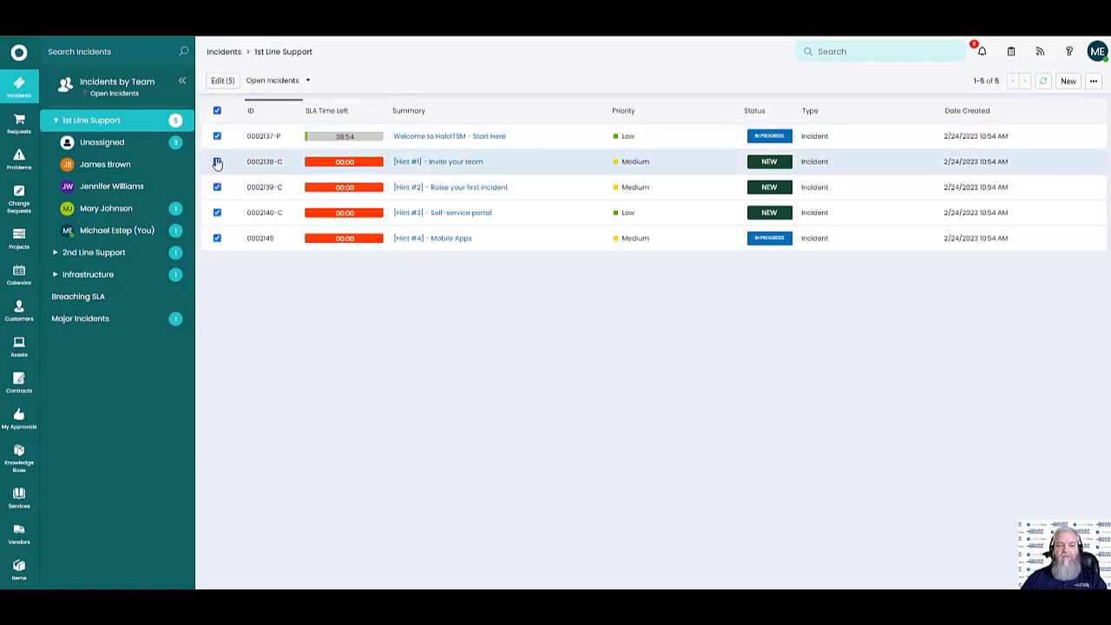
click(228, 83)
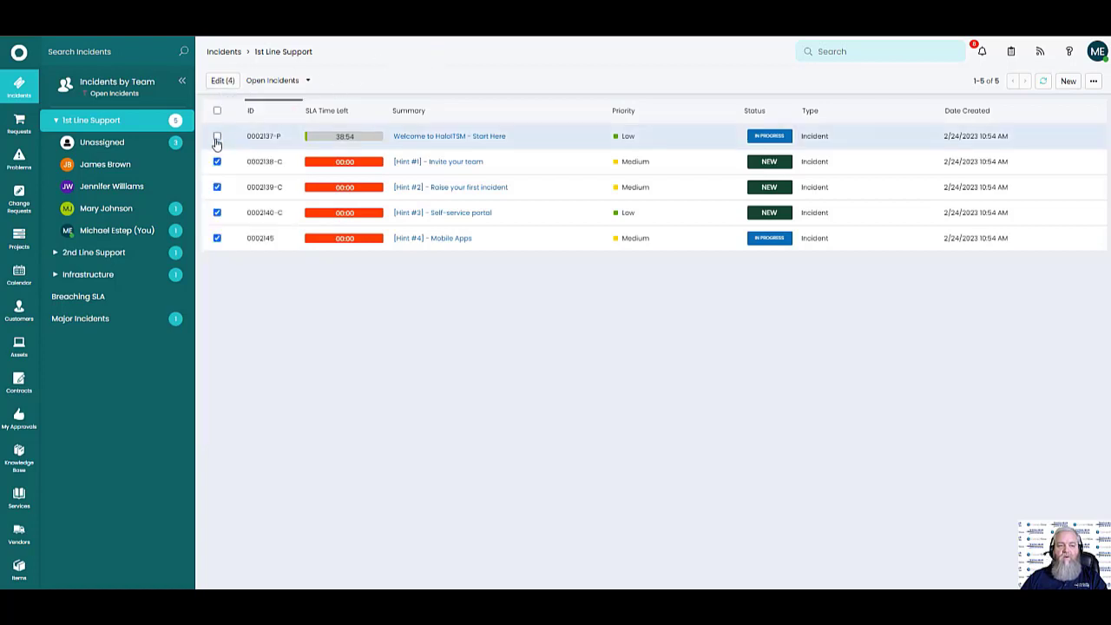
click(217, 161)
click(223, 80)
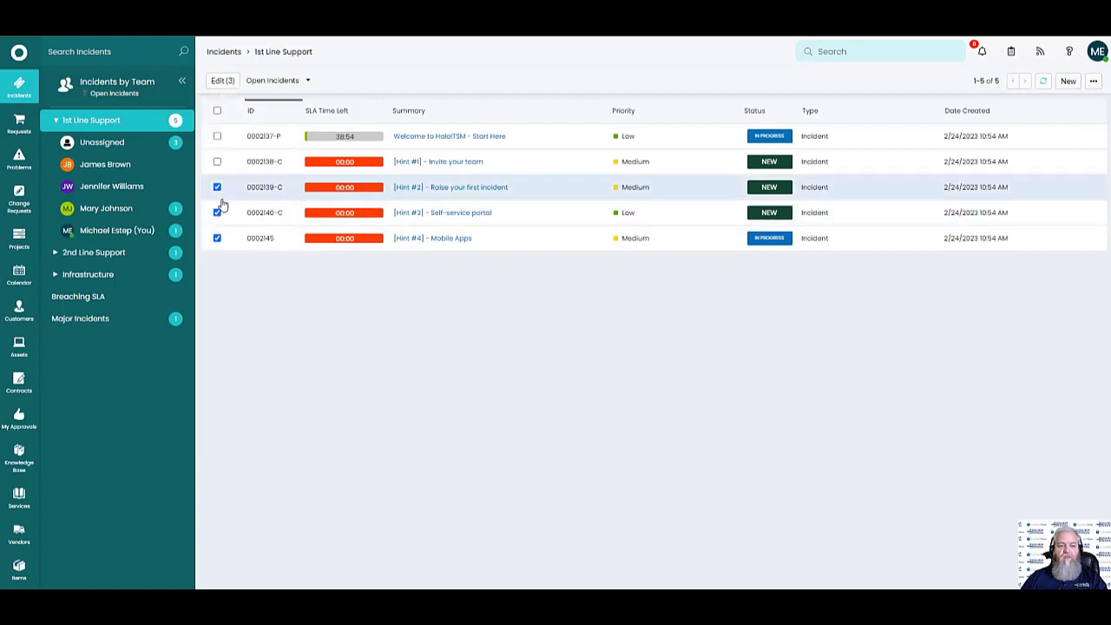
click(217, 213)
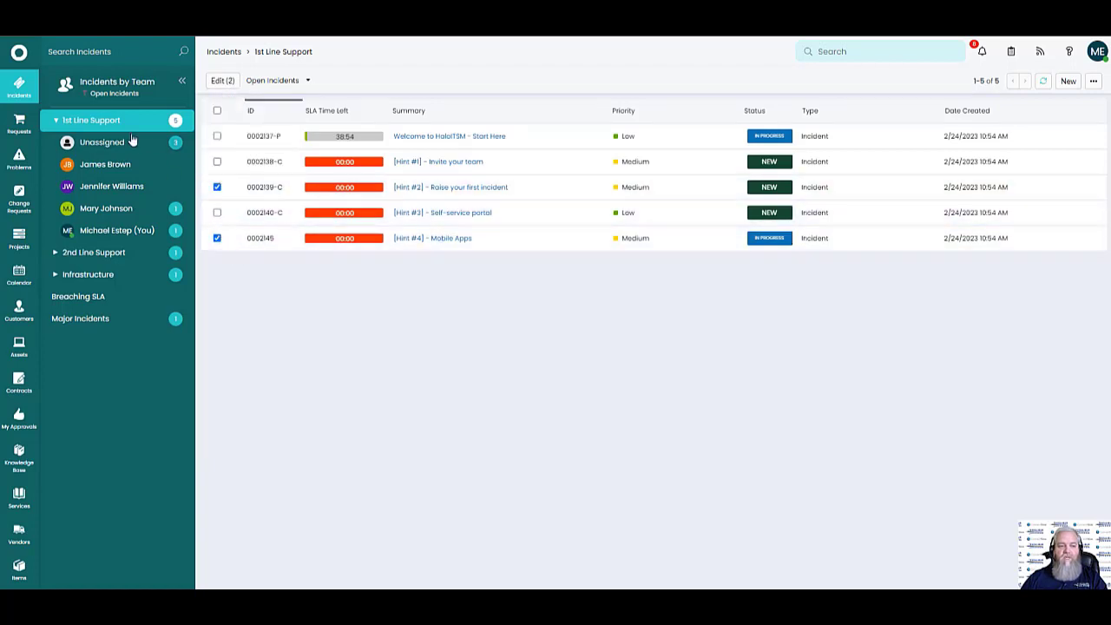
click(217, 187)
click(217, 238)
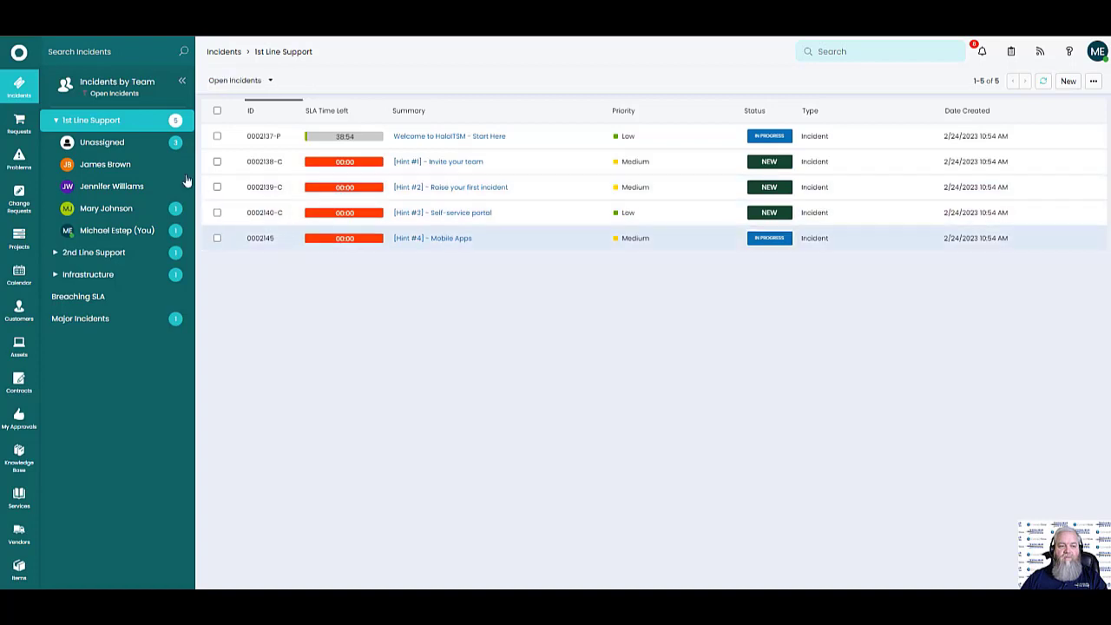
Assign the unassigned Self-service portal, Raise your first incident and Invite your team tickets to one agent
click(161, 146)
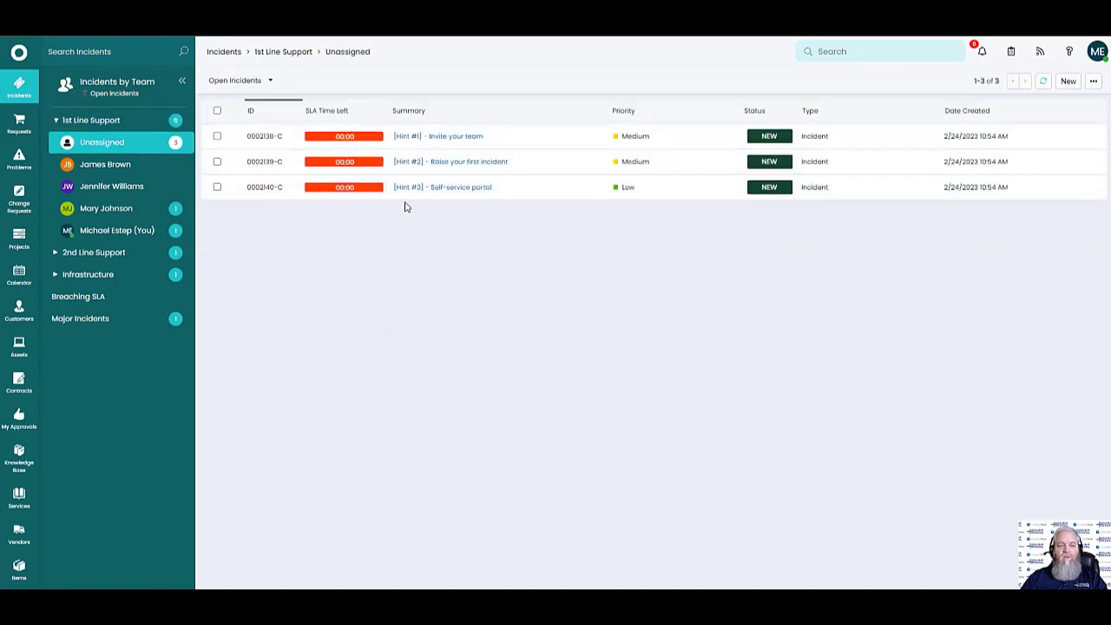
mouse_move(408, 192)
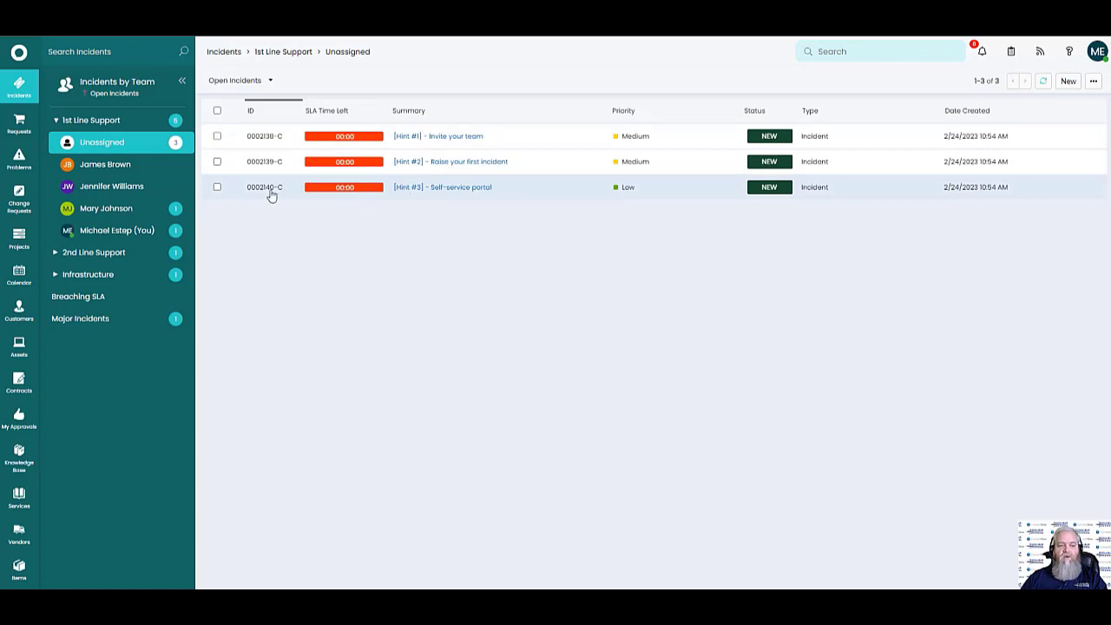
click(217, 187)
click(217, 161)
click(217, 137)
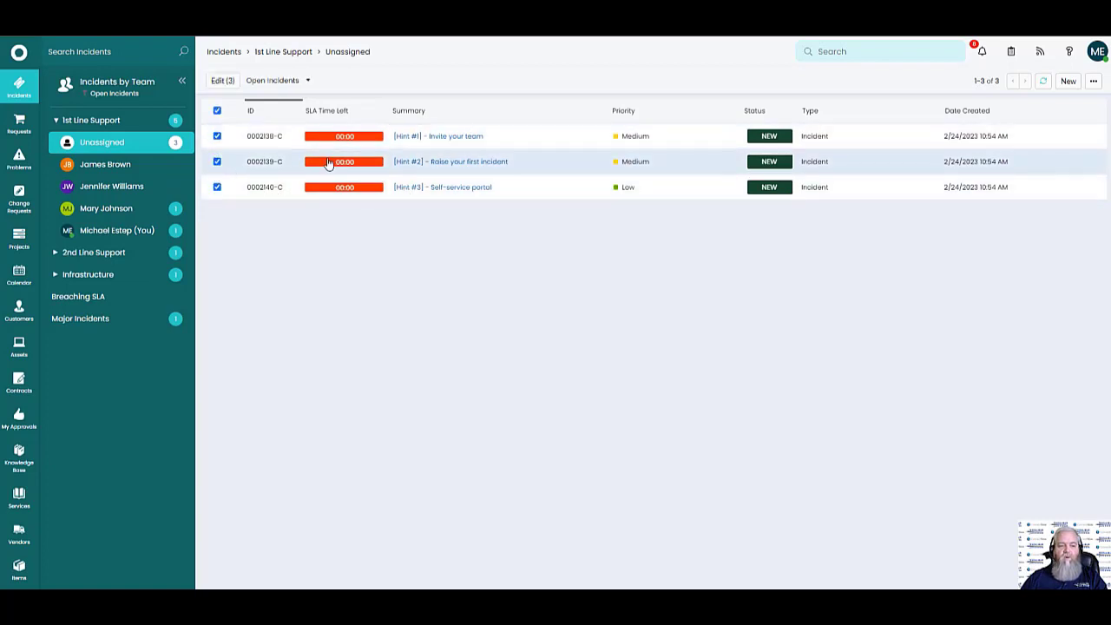
drag(127, 186, 126, 187)
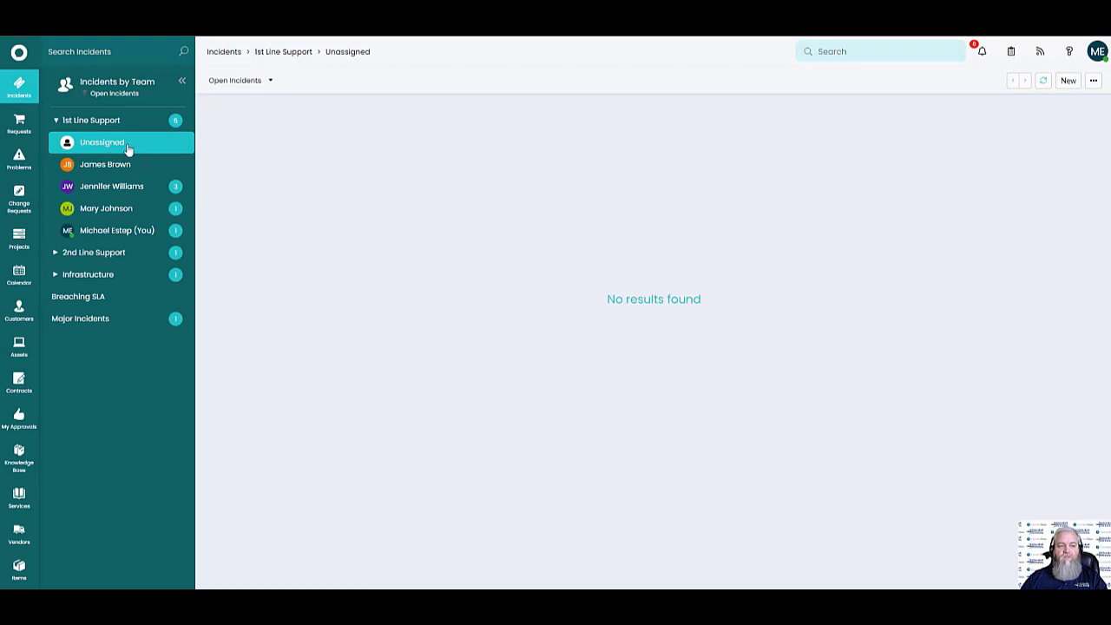
click(110, 190)
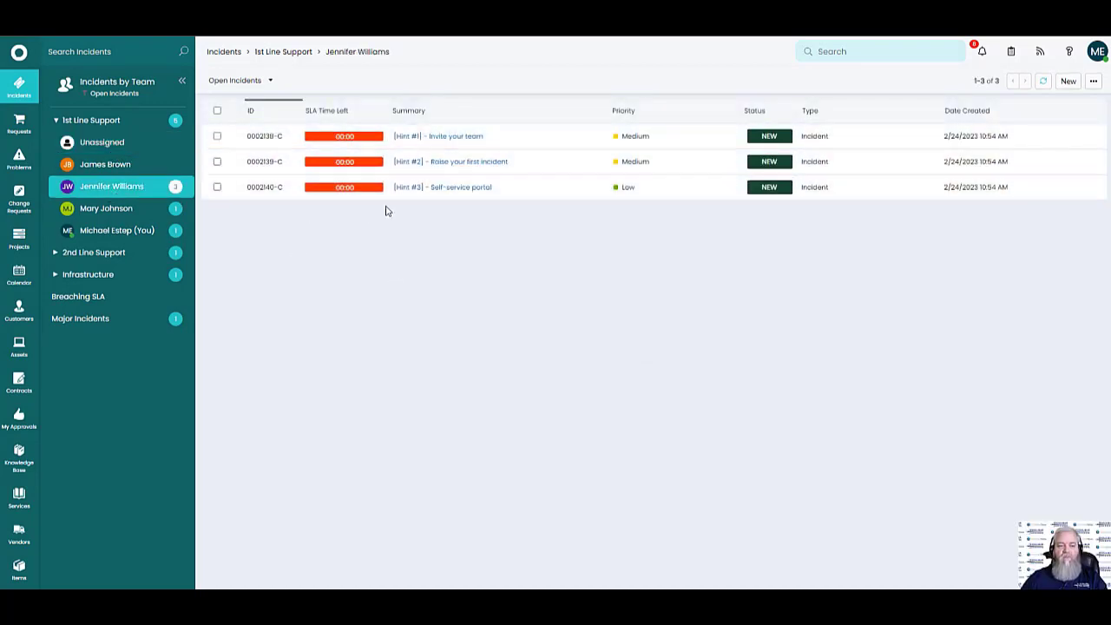
Move the Raise your first incident ticket to a second agent and check their tickets
drag(439, 165, 138, 210)
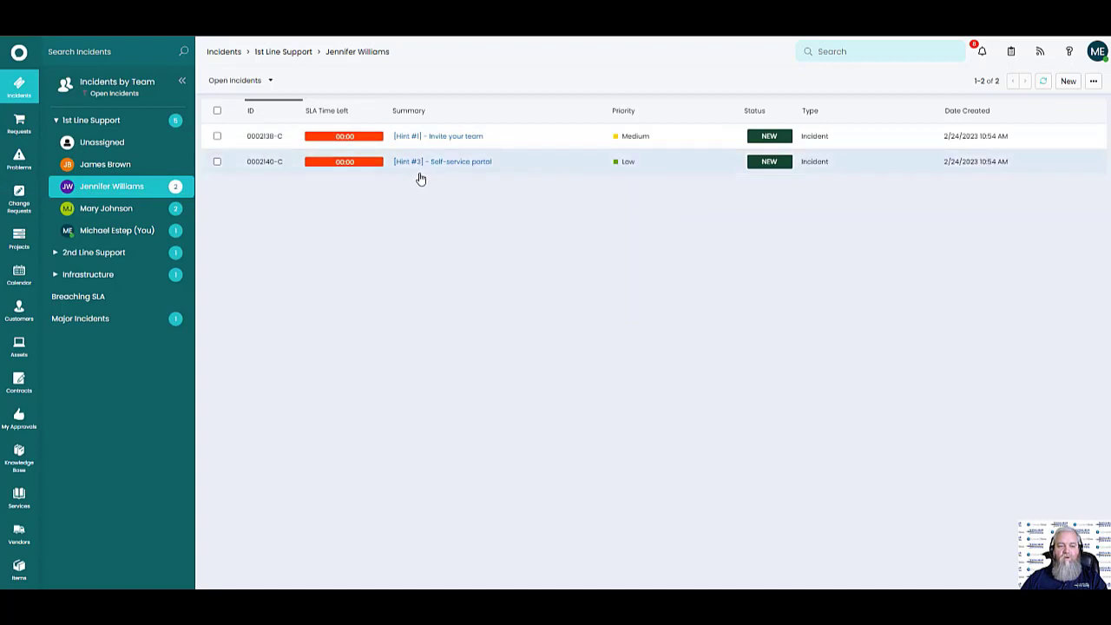
click(117, 210)
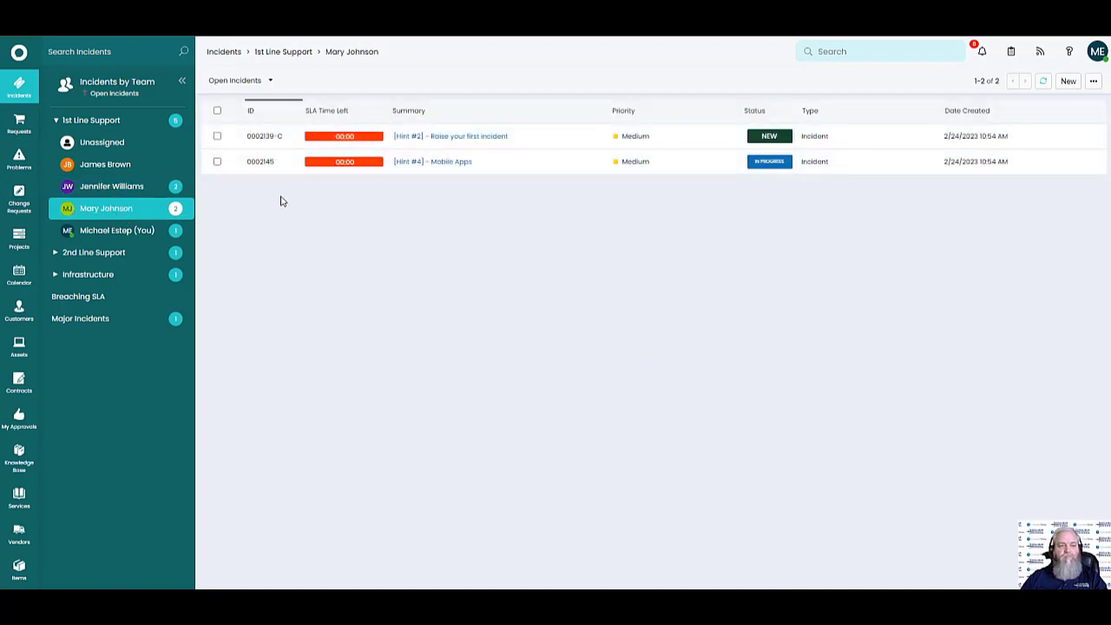
click(274, 54)
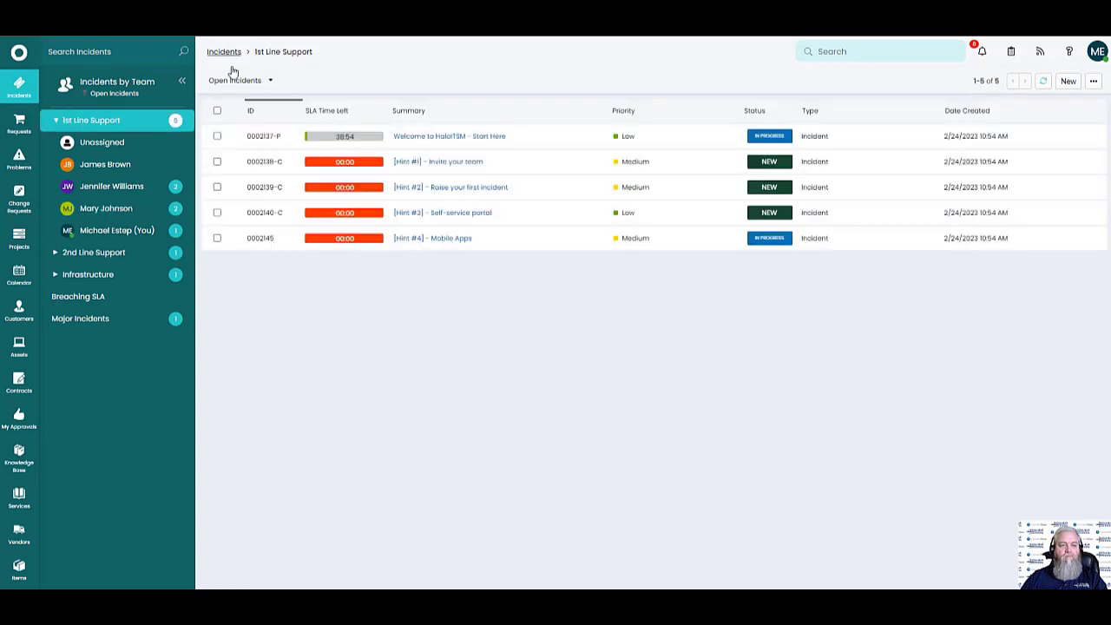
click(228, 54)
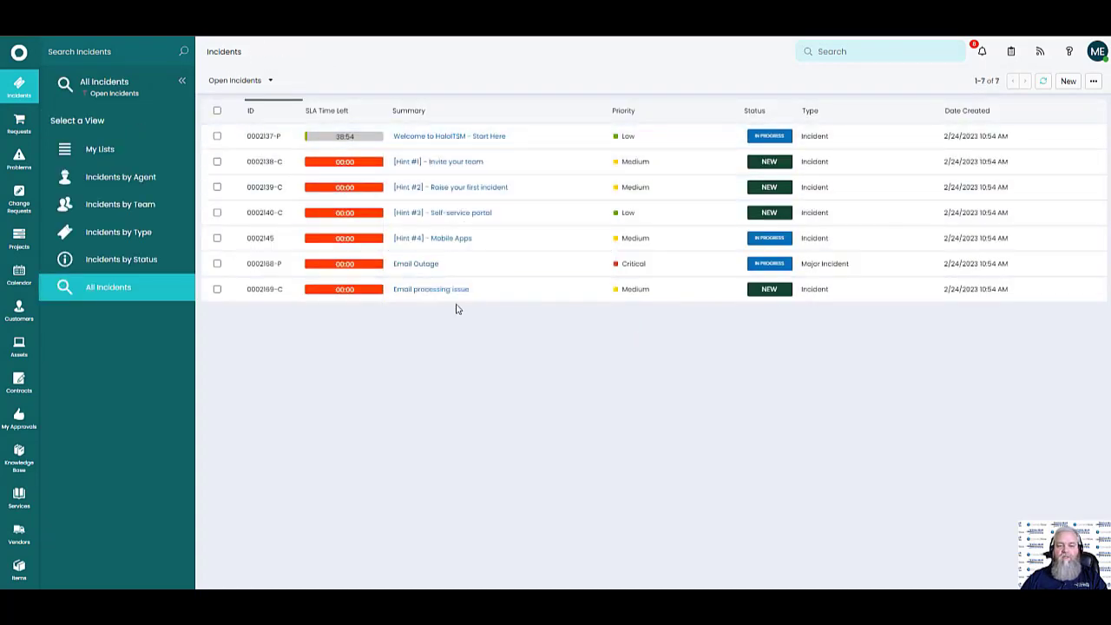
Open incident IN-0002137 and link workstation ABC00001 from an unfiltered asset search
click(456, 144)
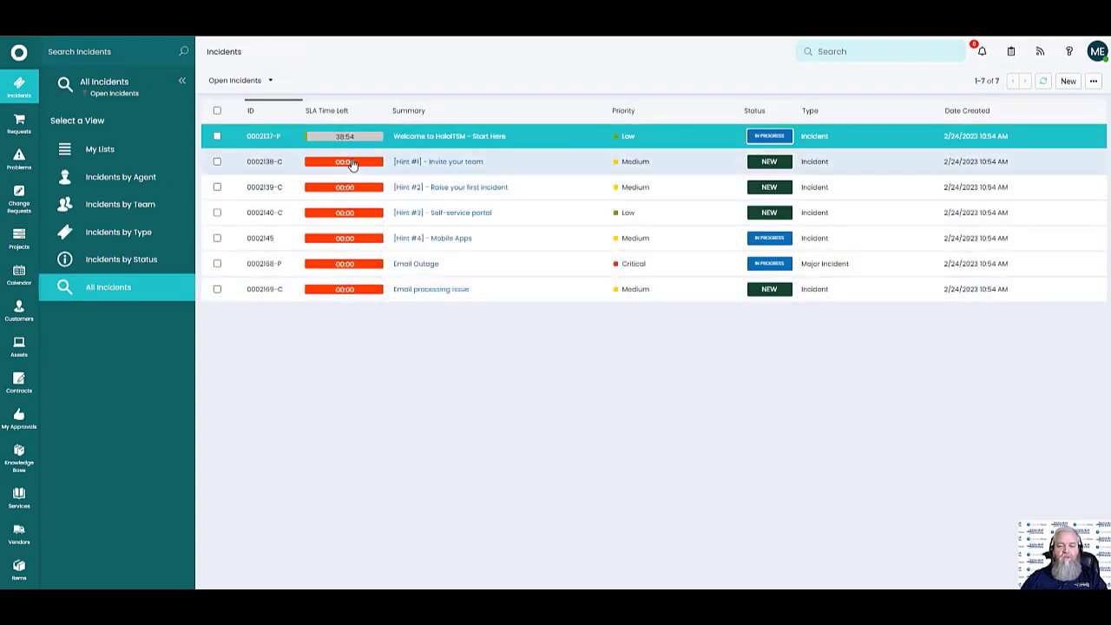
click(426, 139)
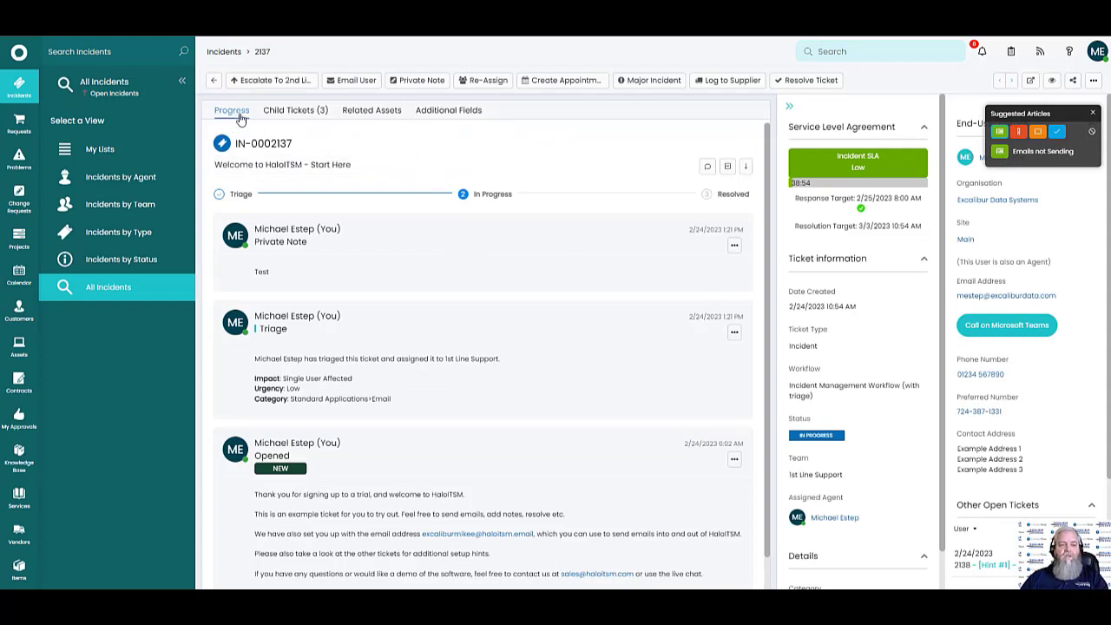
click(366, 116)
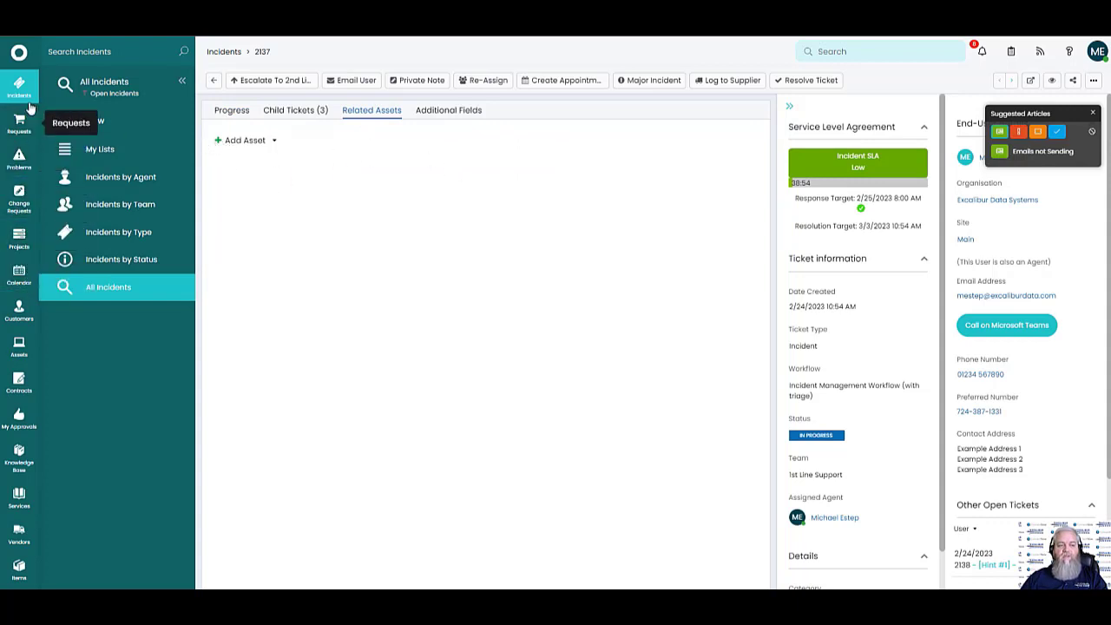
click(247, 141)
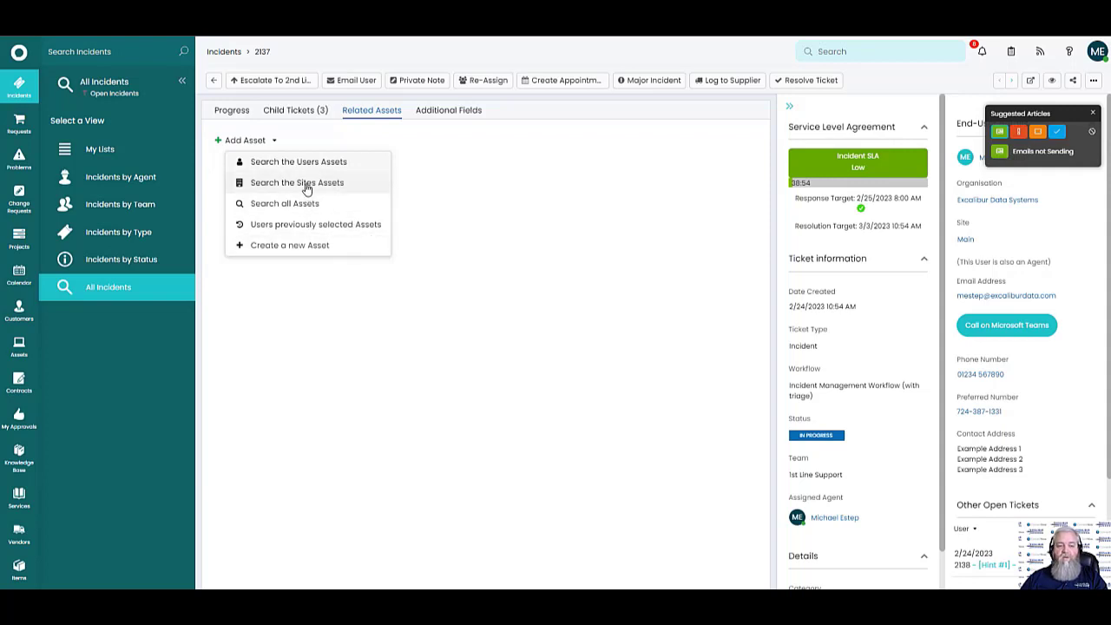
click(362, 171)
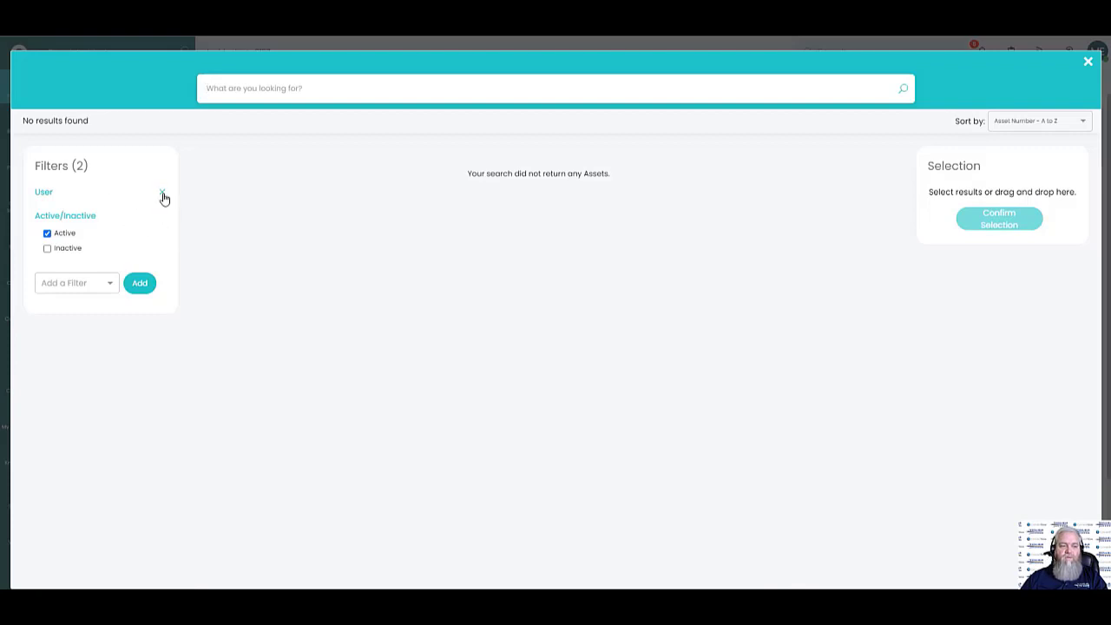
click(163, 195)
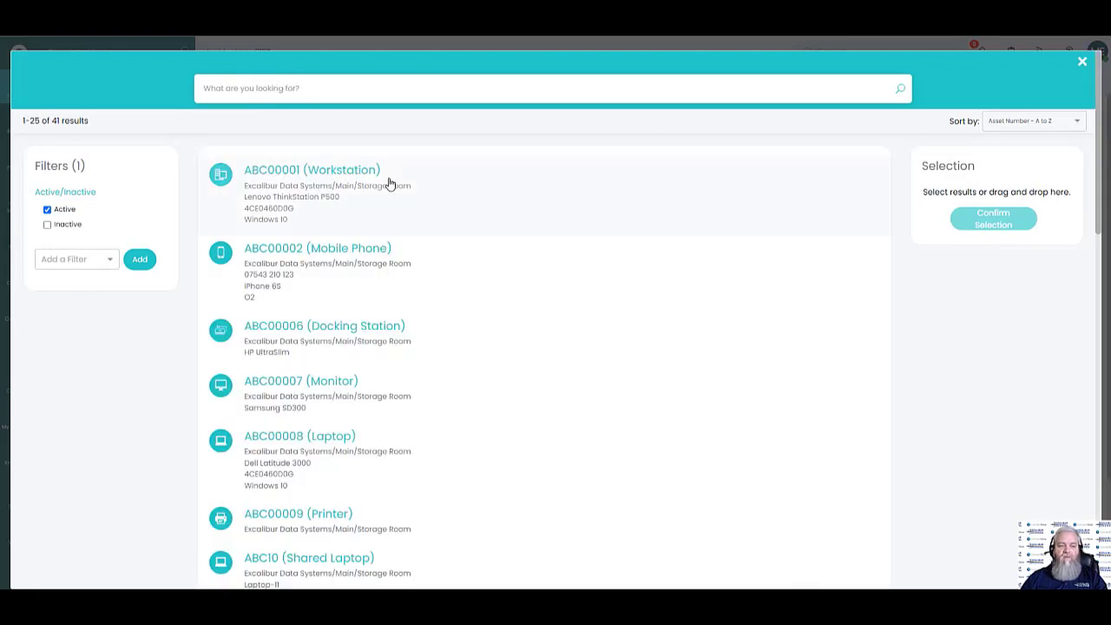
click(300, 176)
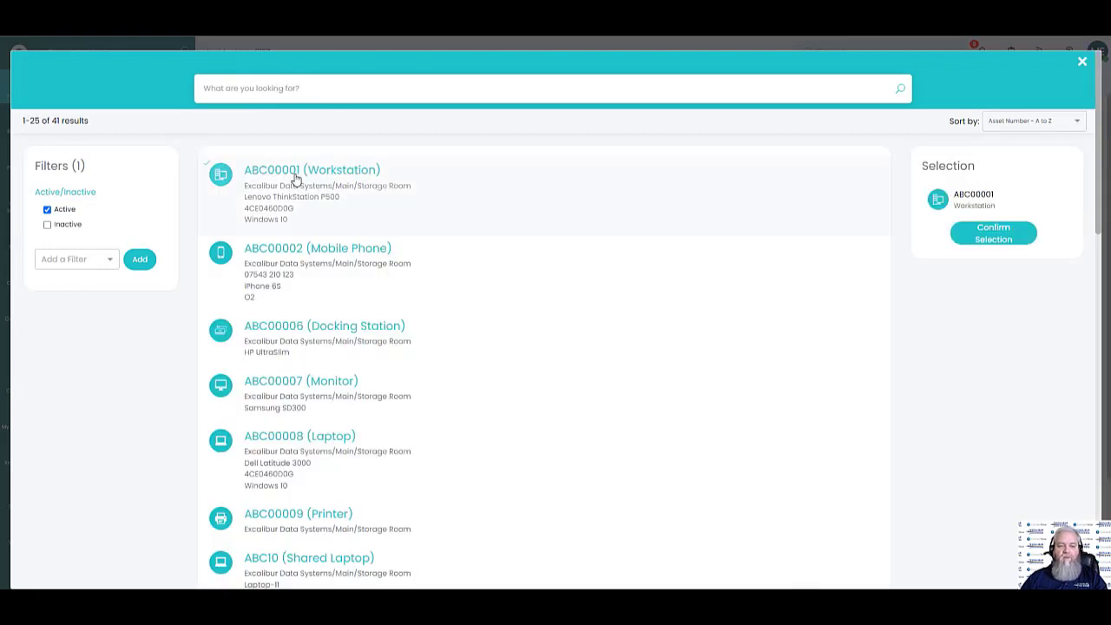
click(994, 234)
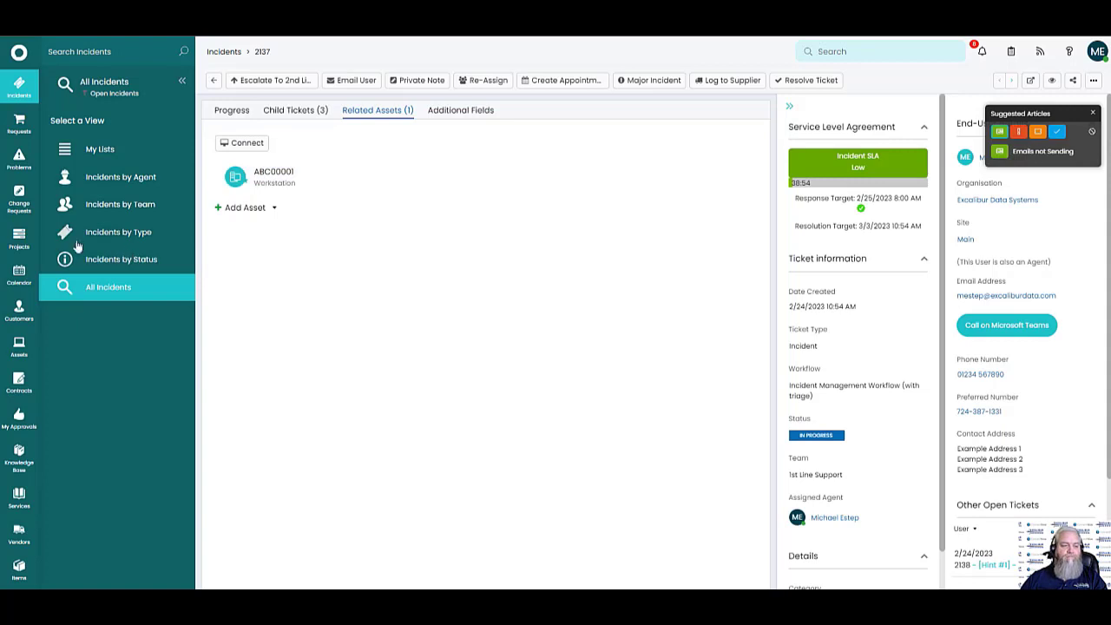
Open Equipment Booking request SR-0002152 and view its related assets and approval process
click(19, 122)
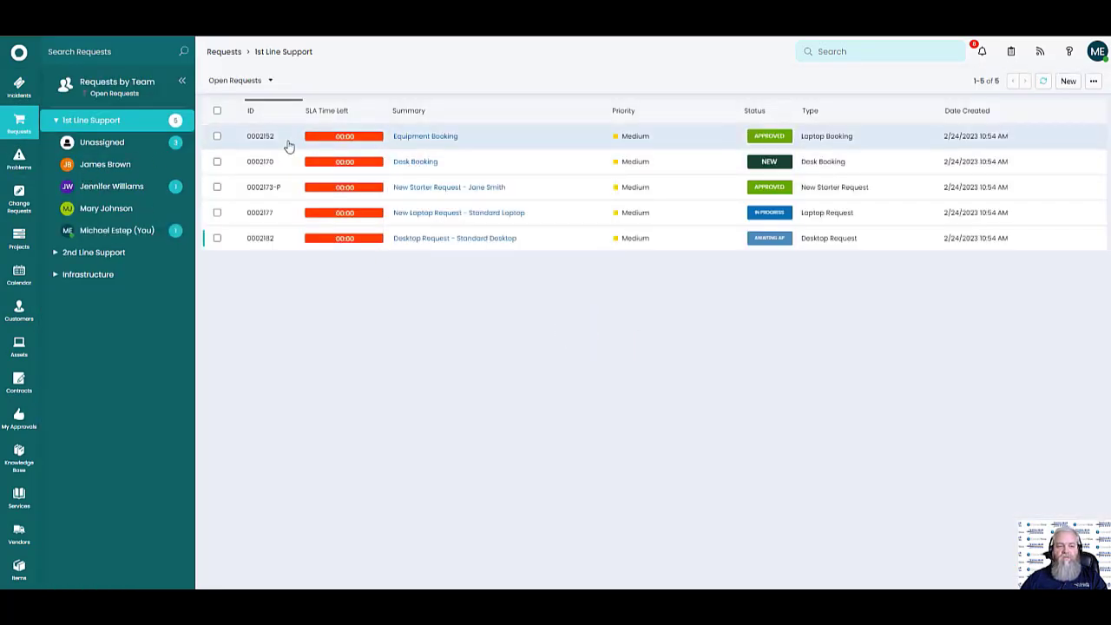
click(426, 136)
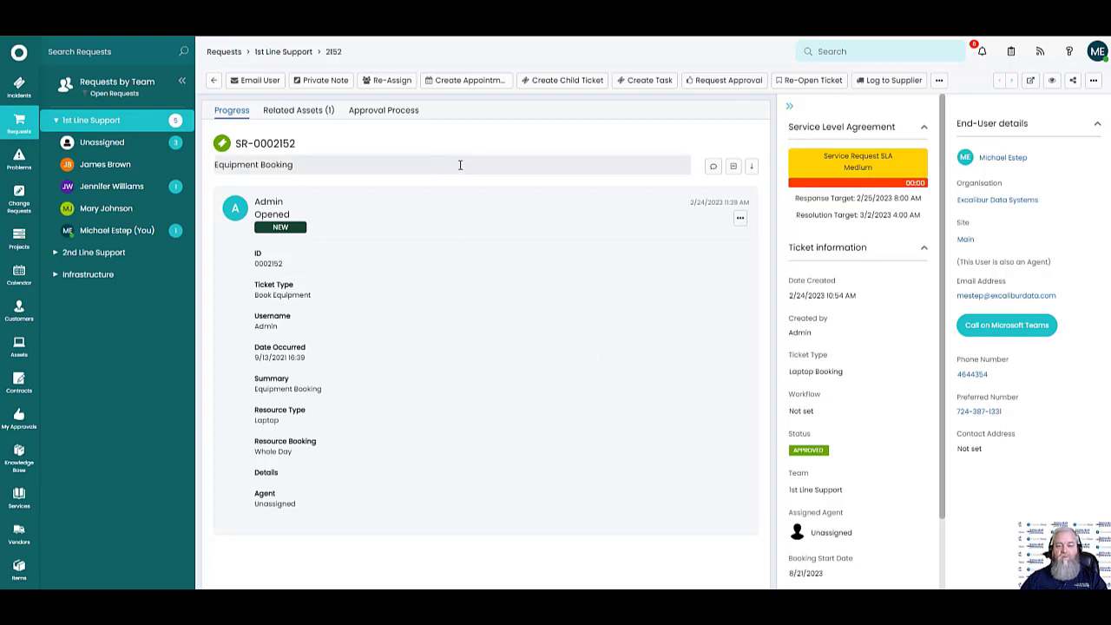
click(309, 112)
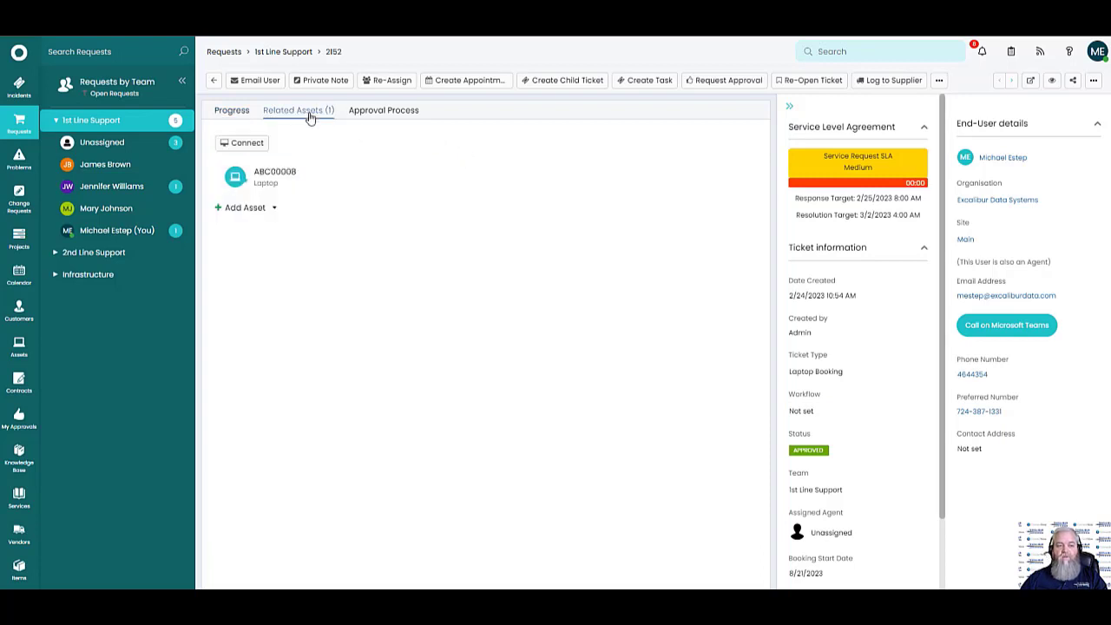
click(395, 116)
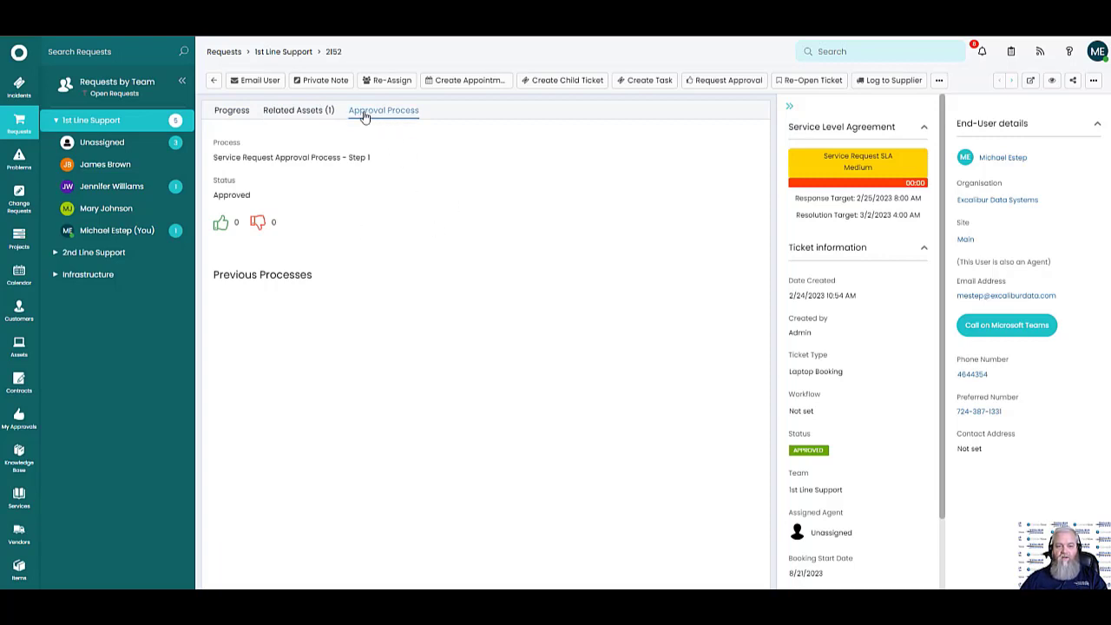
Request approval with the note 'Test' and save the suggested approver's email
click(713, 81)
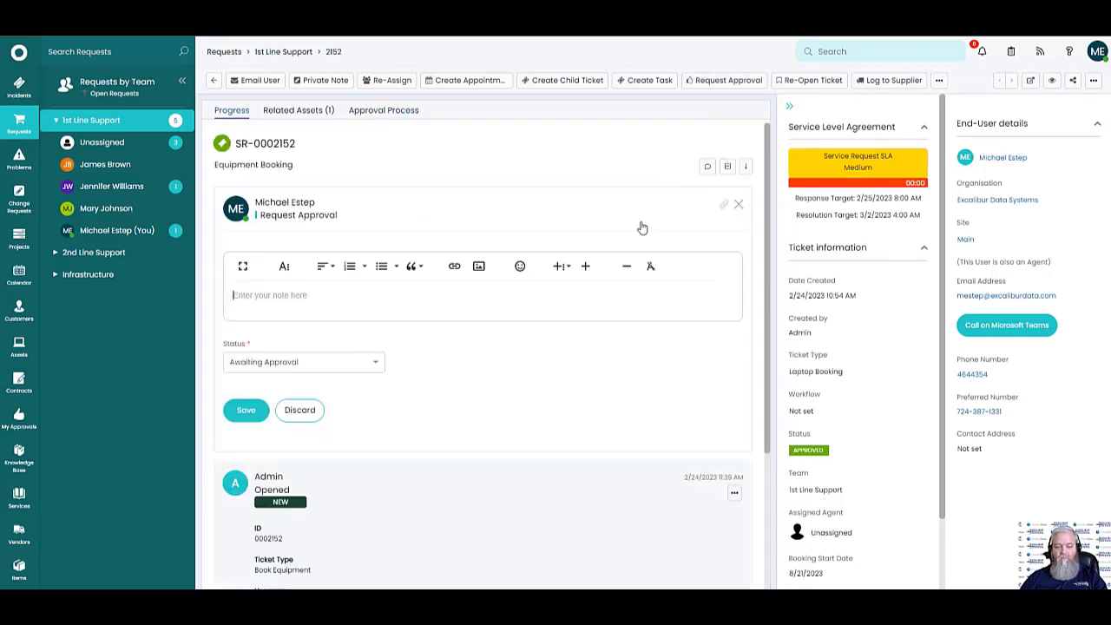
click(343, 304)
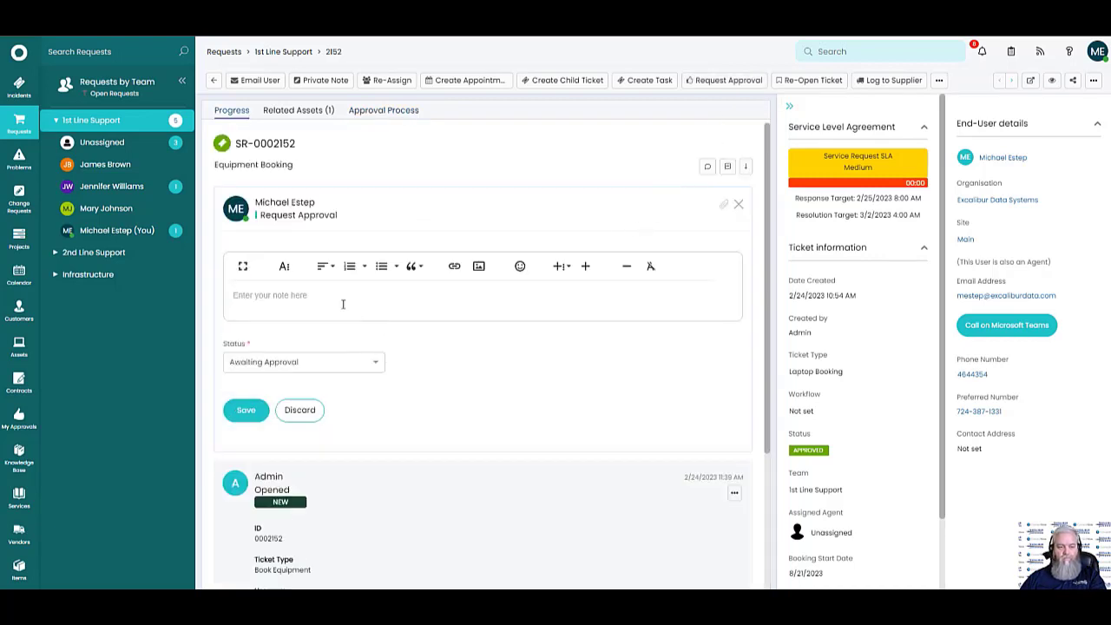
text(Test)
click(246, 410)
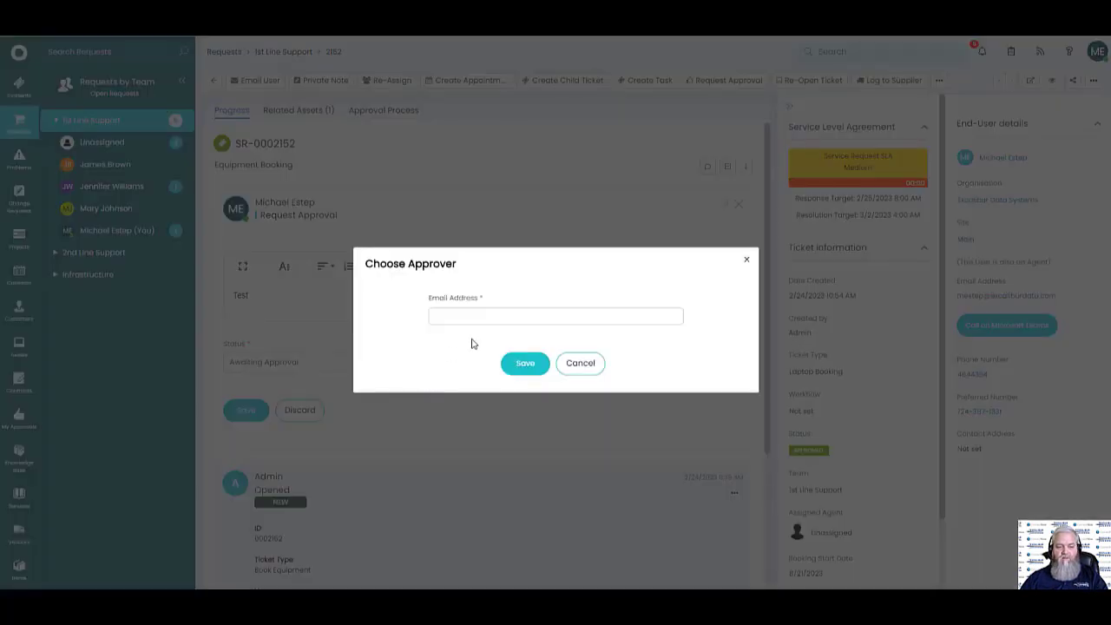
click(432, 315)
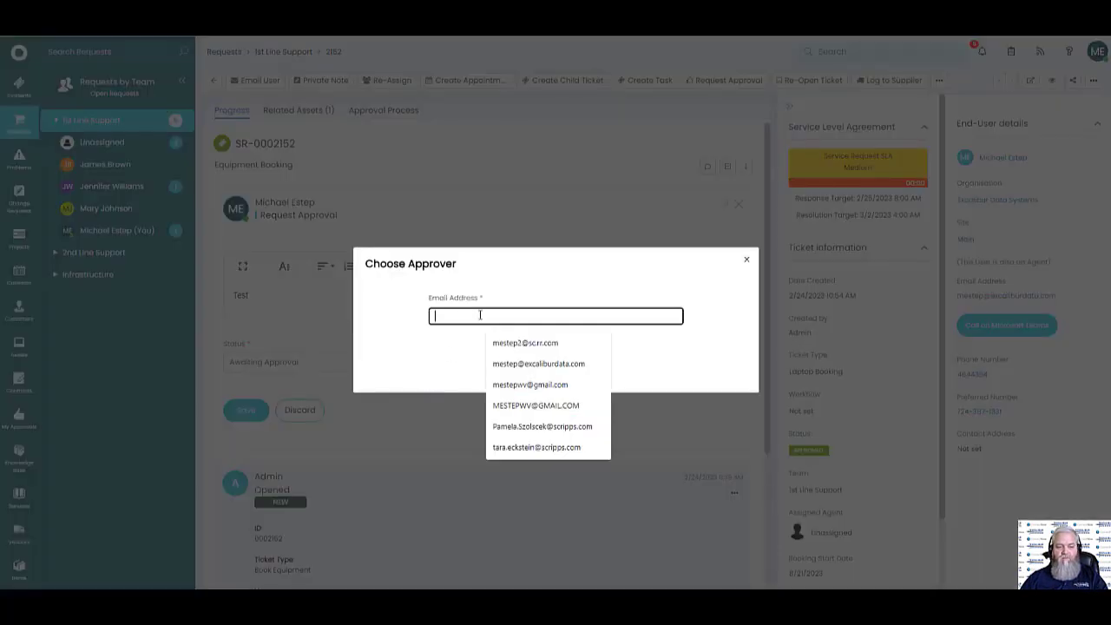
click(512, 365)
click(531, 367)
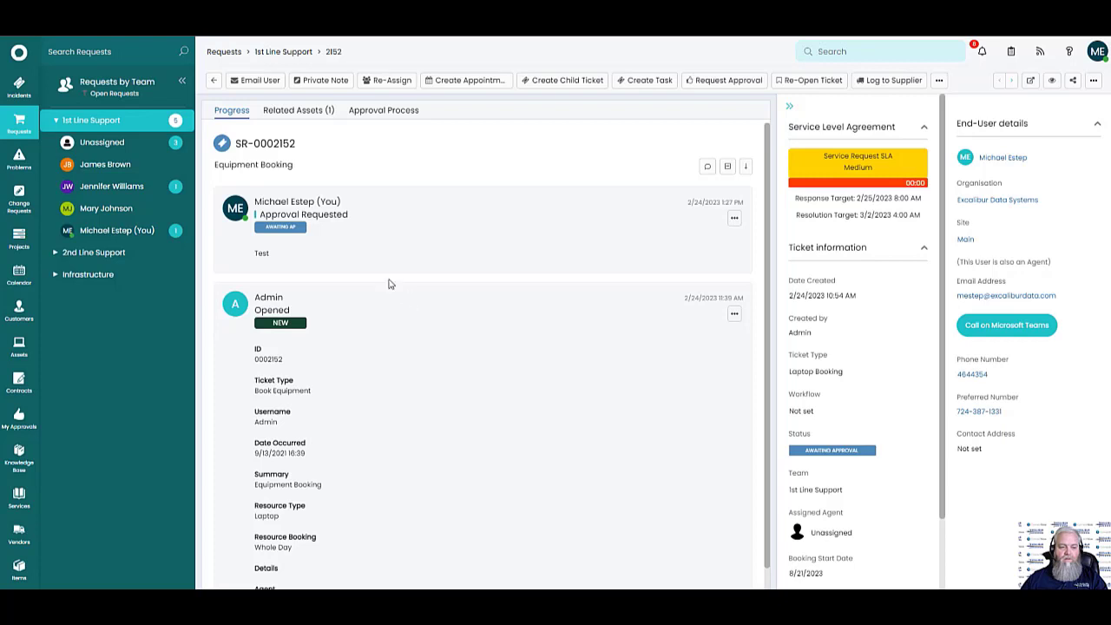
Check the approver's actions on the Approval Process tab, then open and cancel Add an Ad-hoc Approver
click(383, 121)
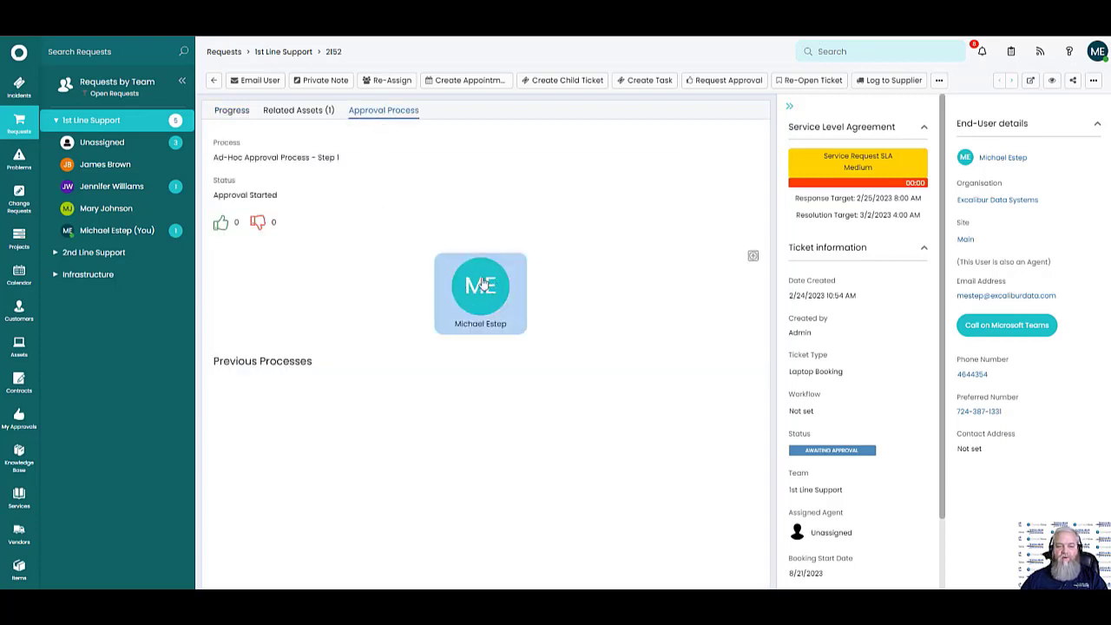
click(235, 113)
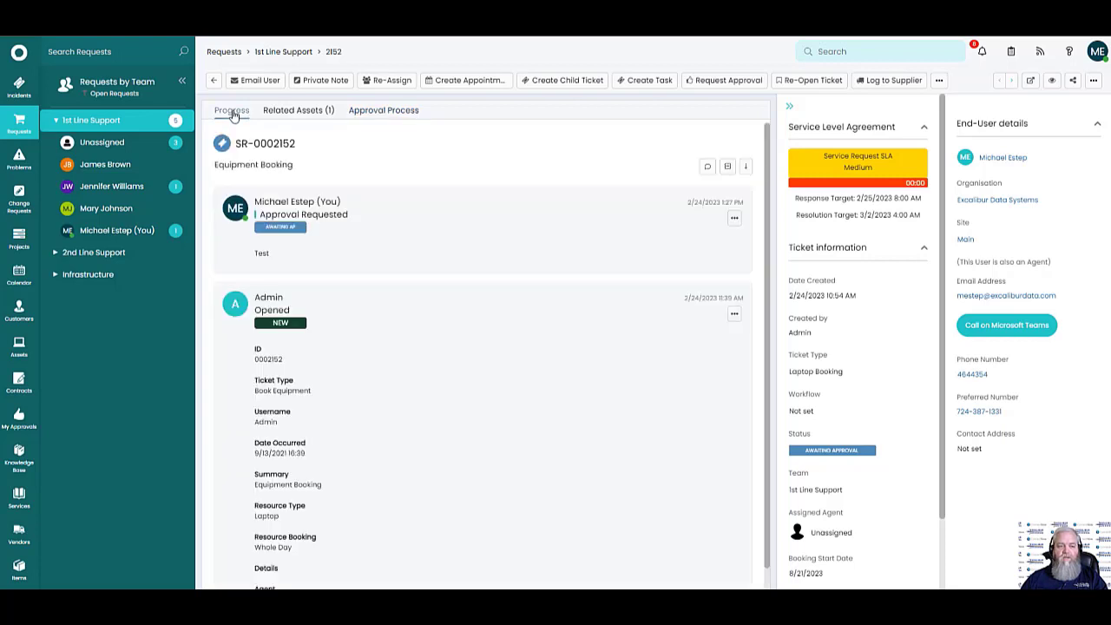
click(383, 111)
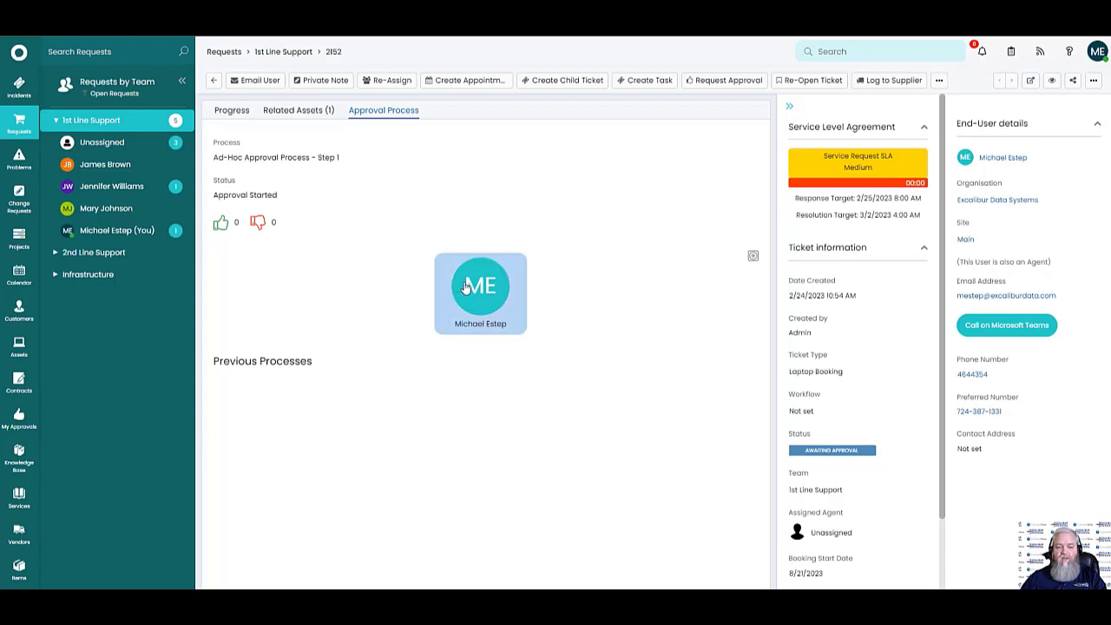
click(484, 296)
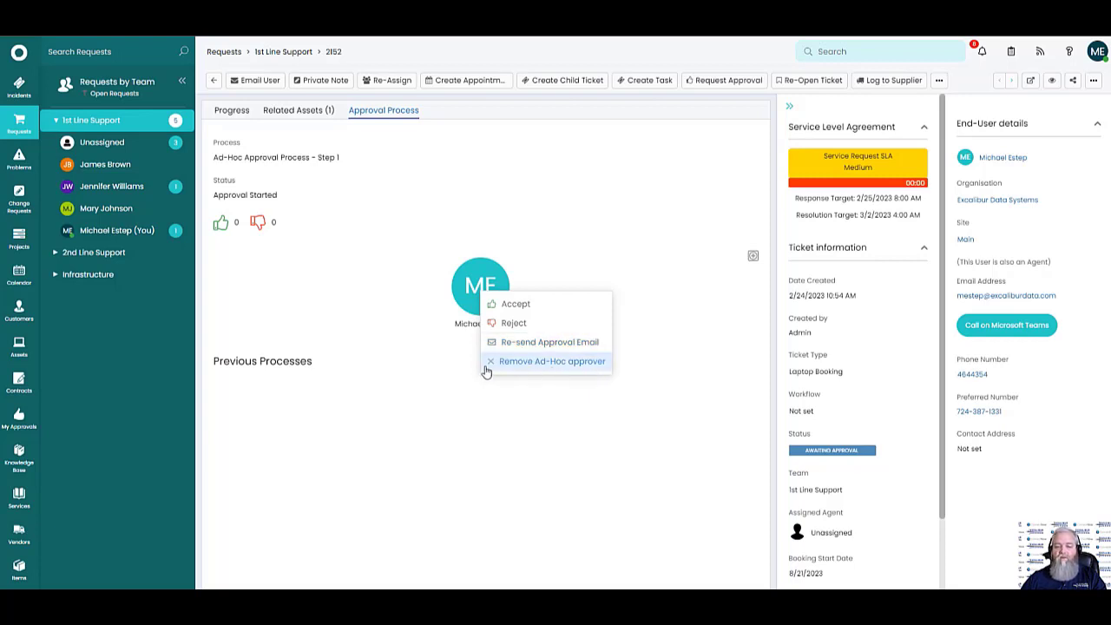
click(758, 277)
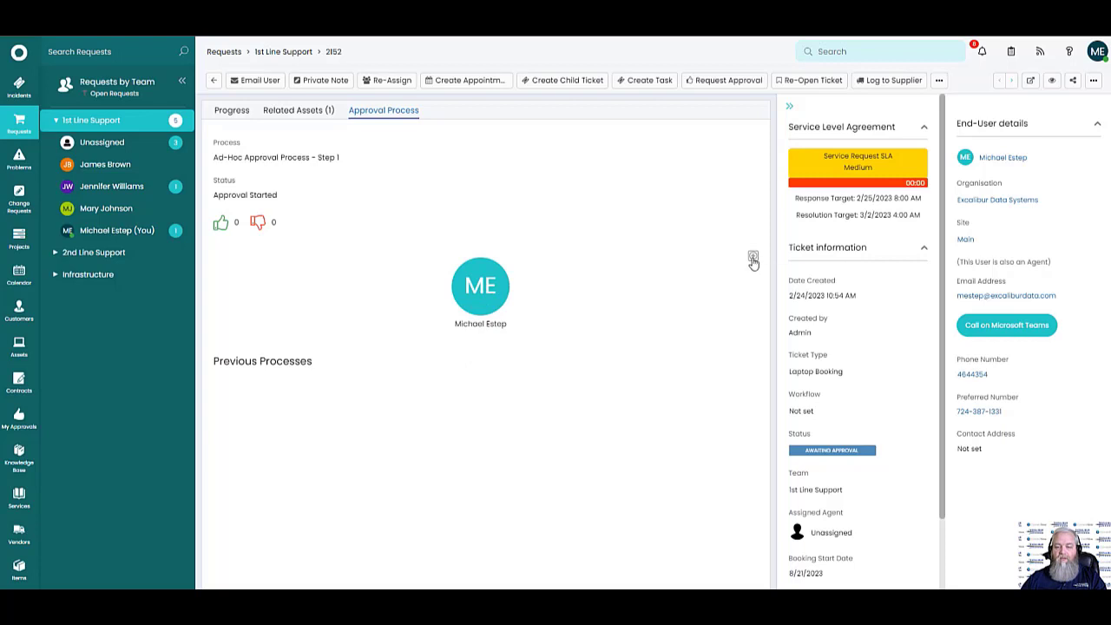
click(752, 256)
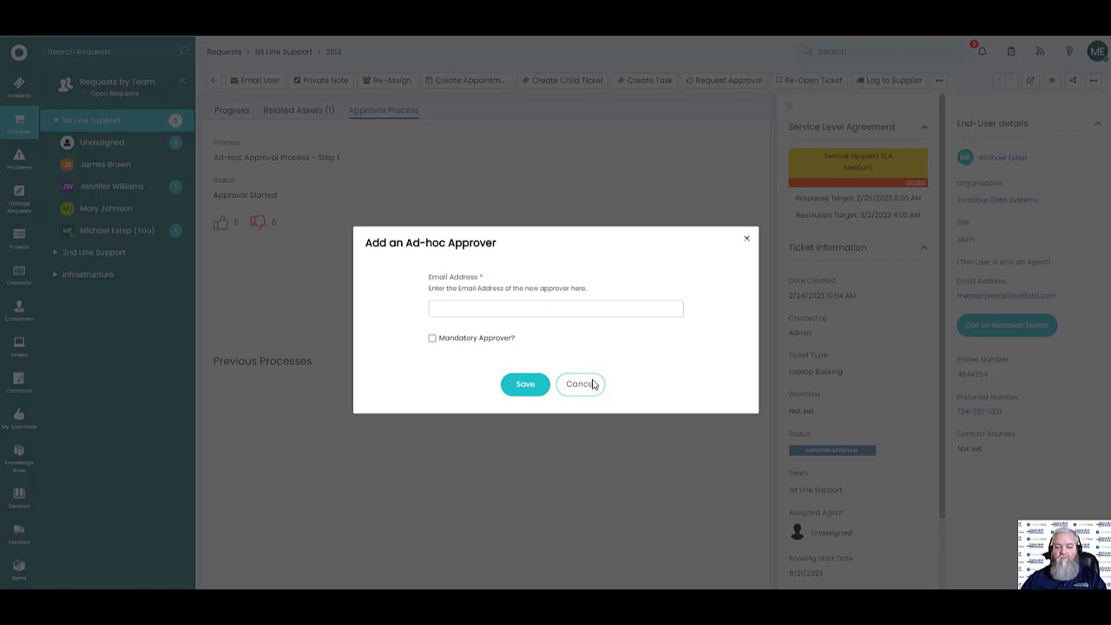
click(589, 391)
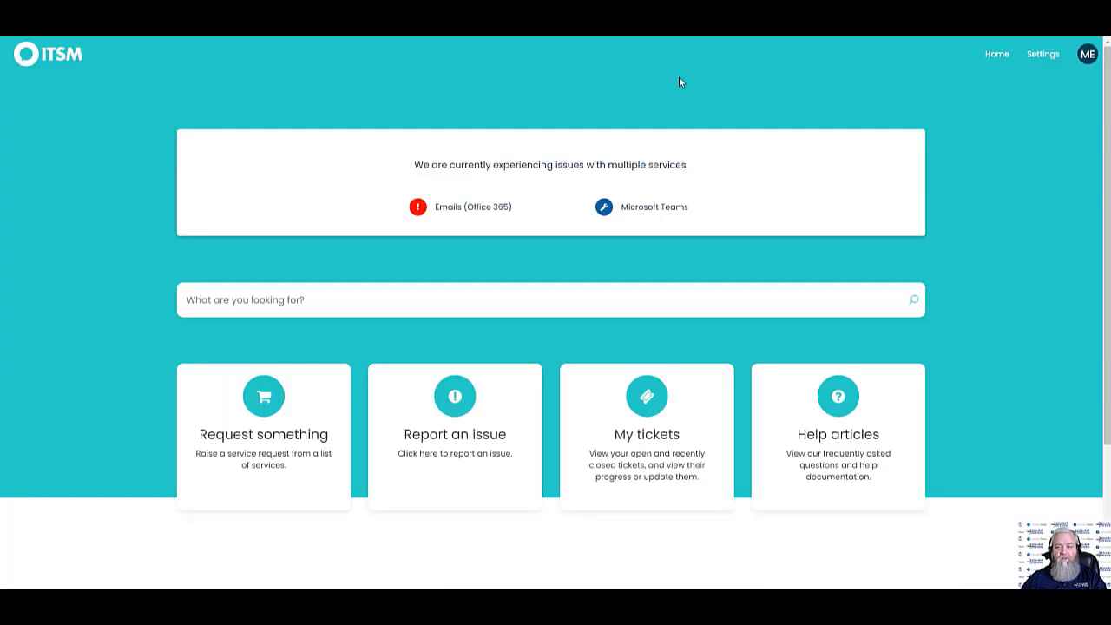
Look at the password and security settings, then go to the personal settings page
click(1091, 54)
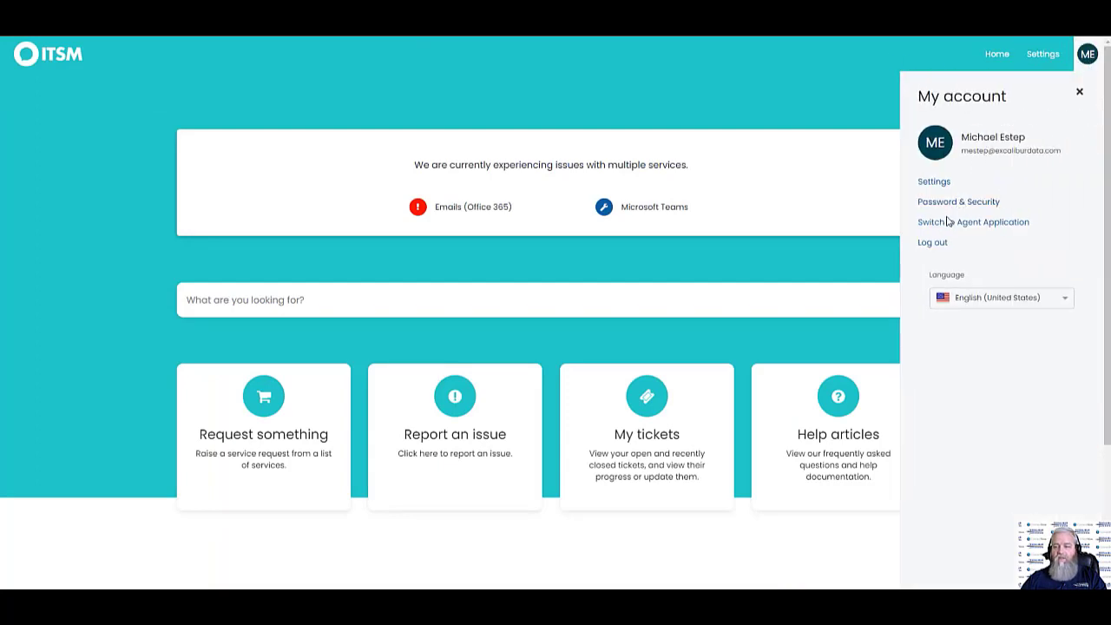
click(936, 209)
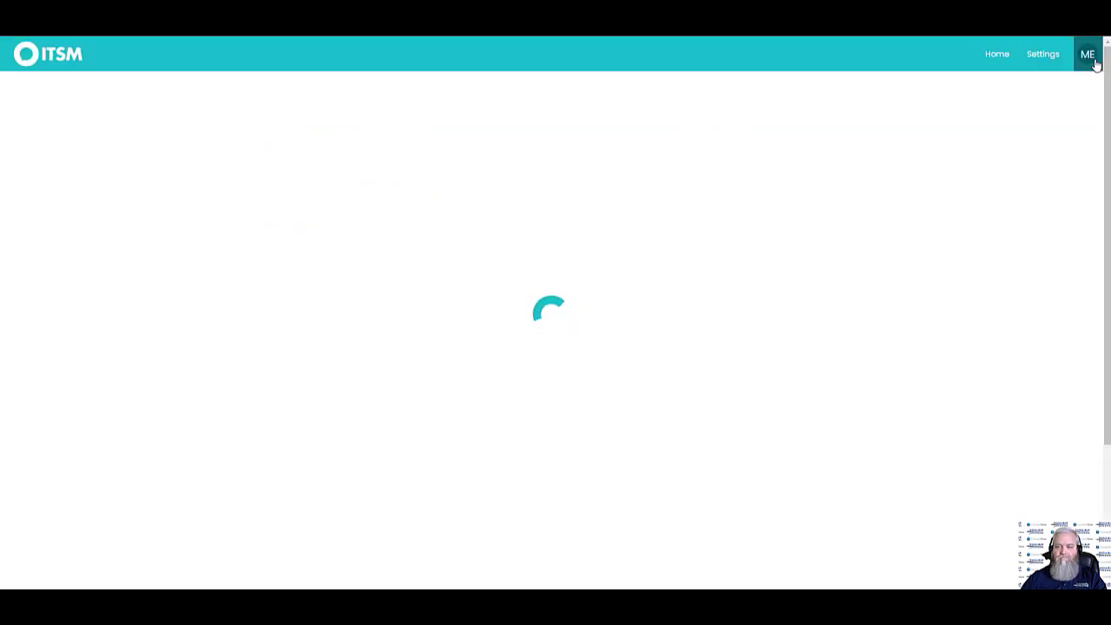
click(1089, 55)
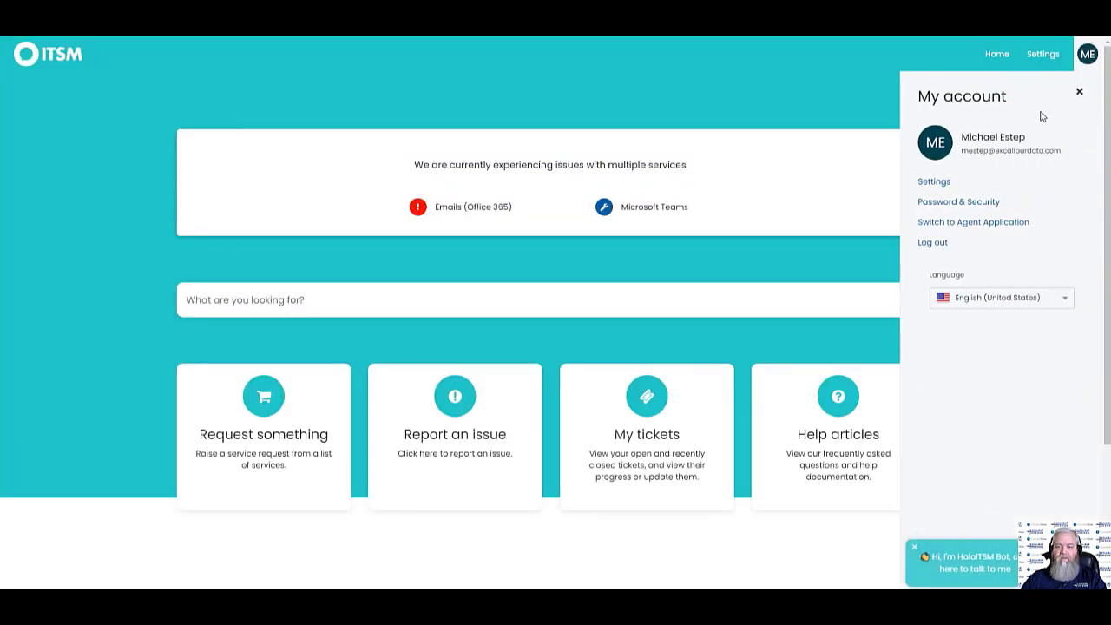
click(934, 184)
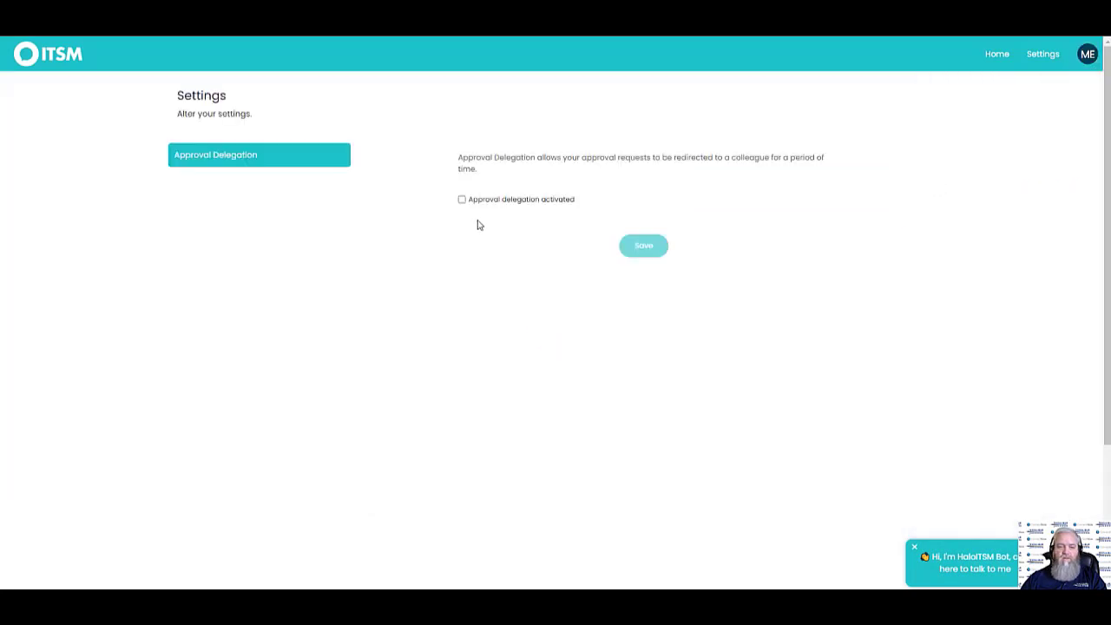
Try approval delegation with a chosen colleague and start/end times, then switch delegation off
click(462, 200)
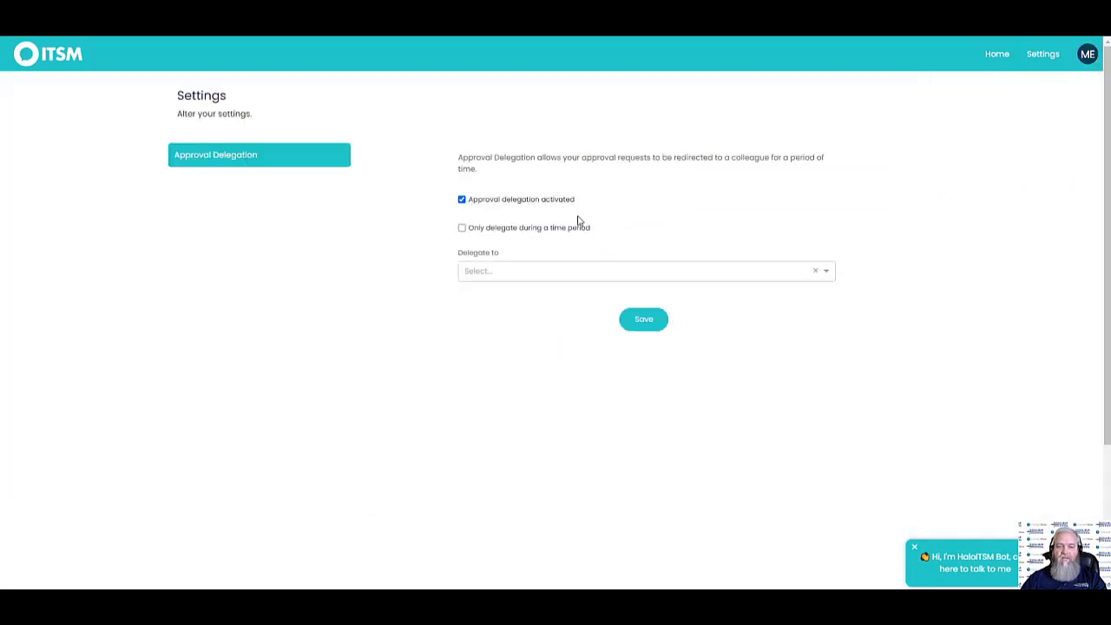
click(472, 235)
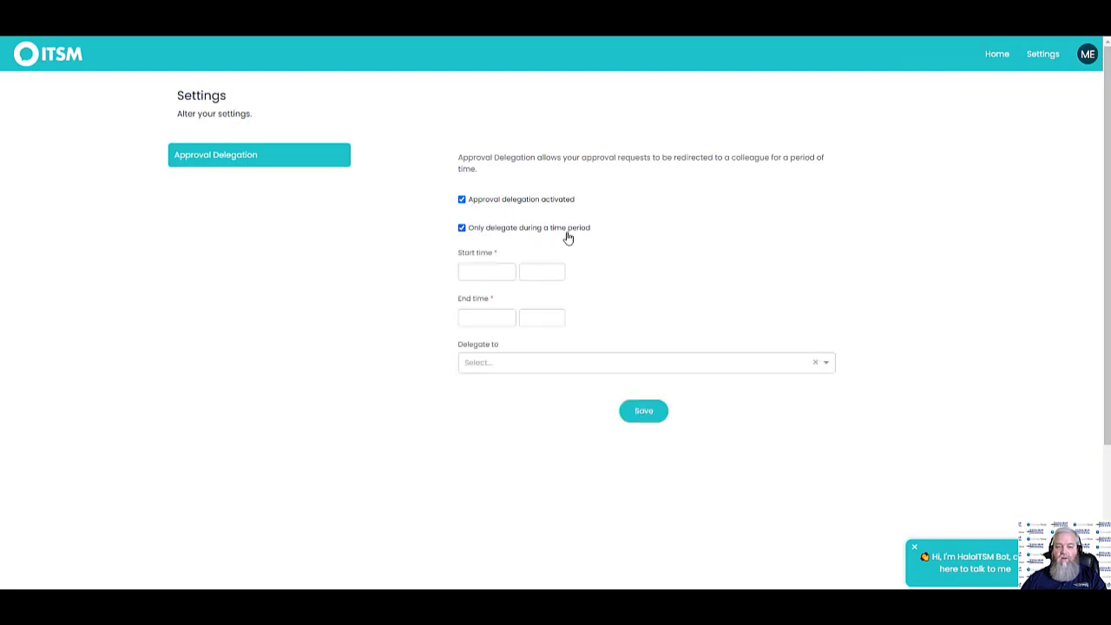
click(497, 233)
click(511, 272)
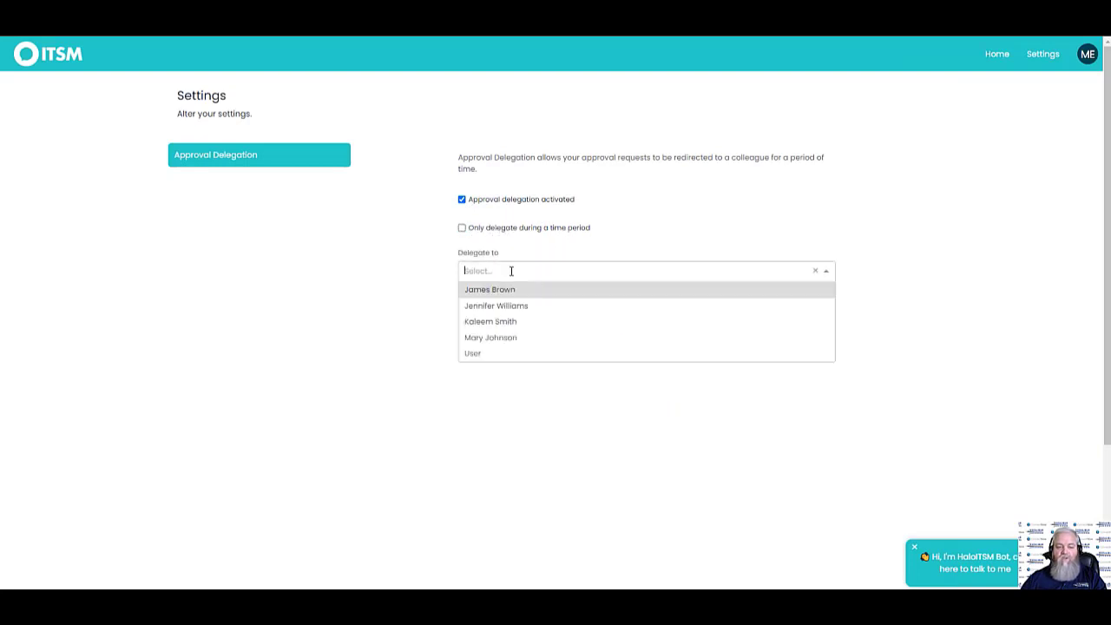
click(488, 338)
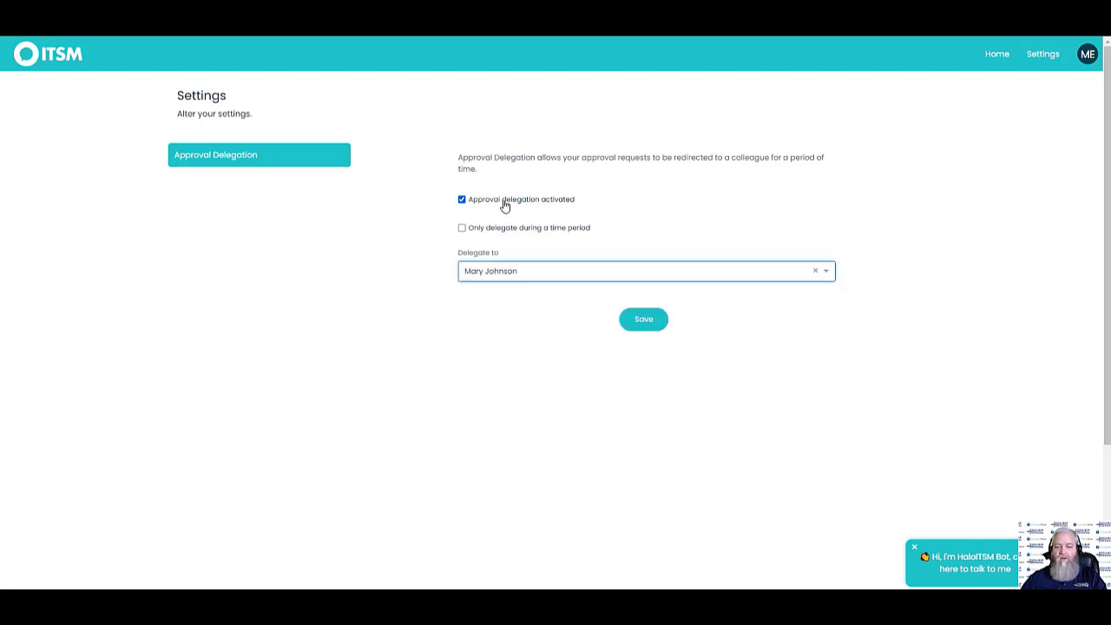
click(462, 228)
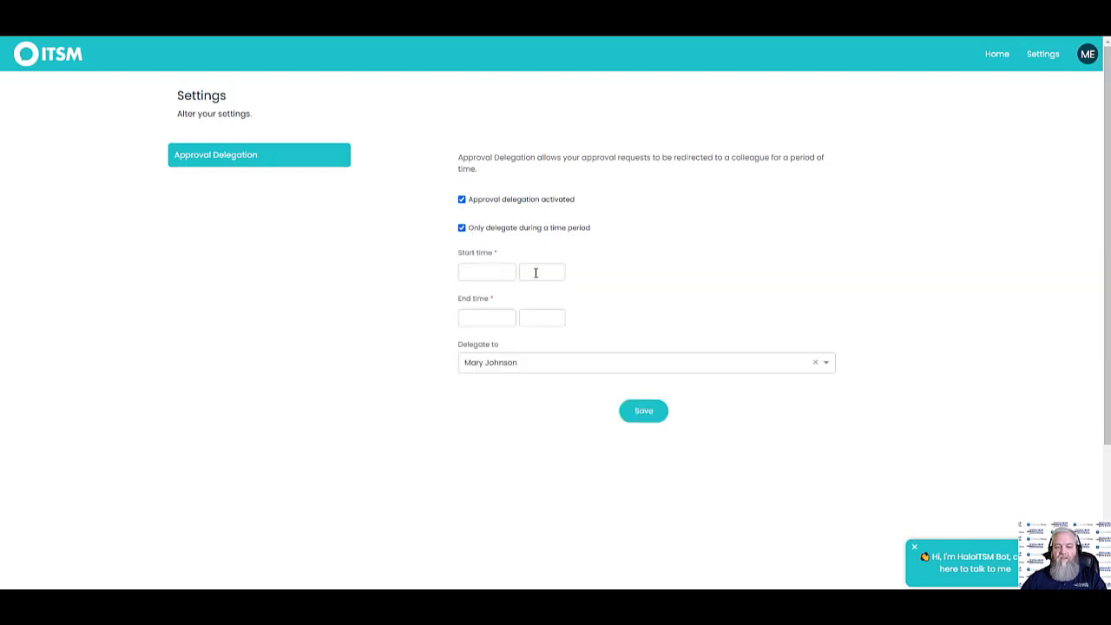
click(504, 272)
click(684, 311)
click(495, 315)
click(703, 307)
click(463, 229)
click(463, 200)
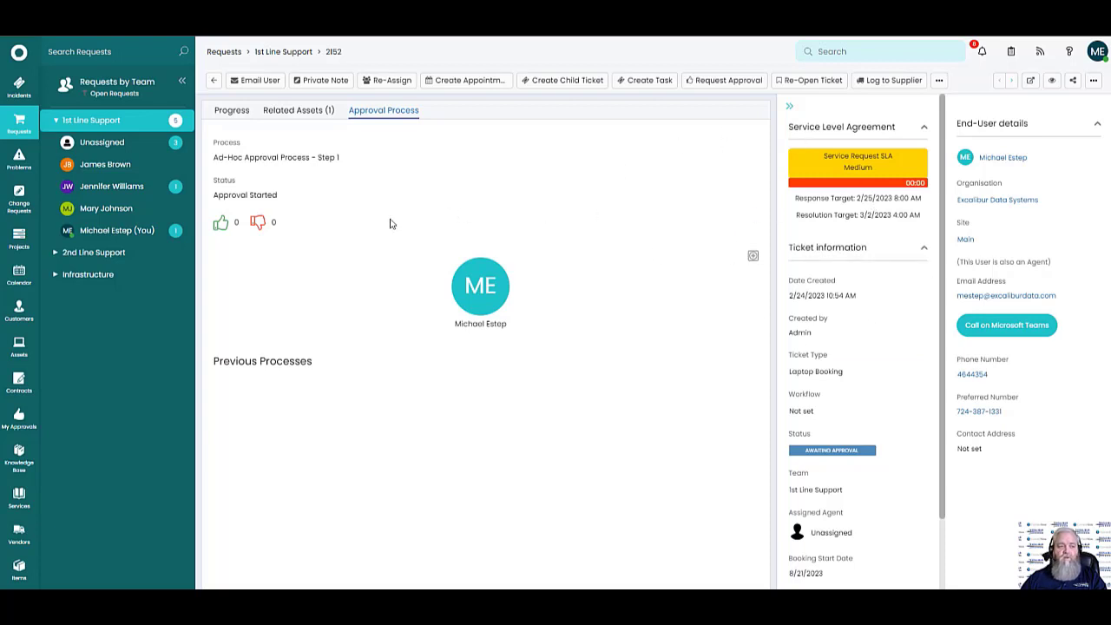
Review problem 2149 on Teams performance, then go to the Change Requests list
click(20, 159)
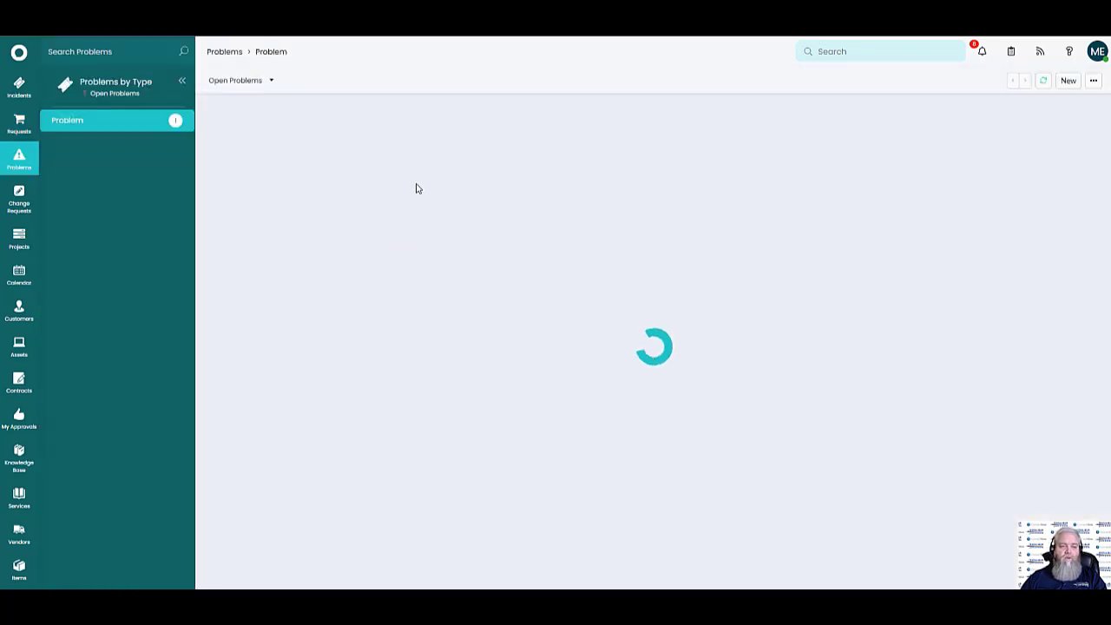
click(529, 138)
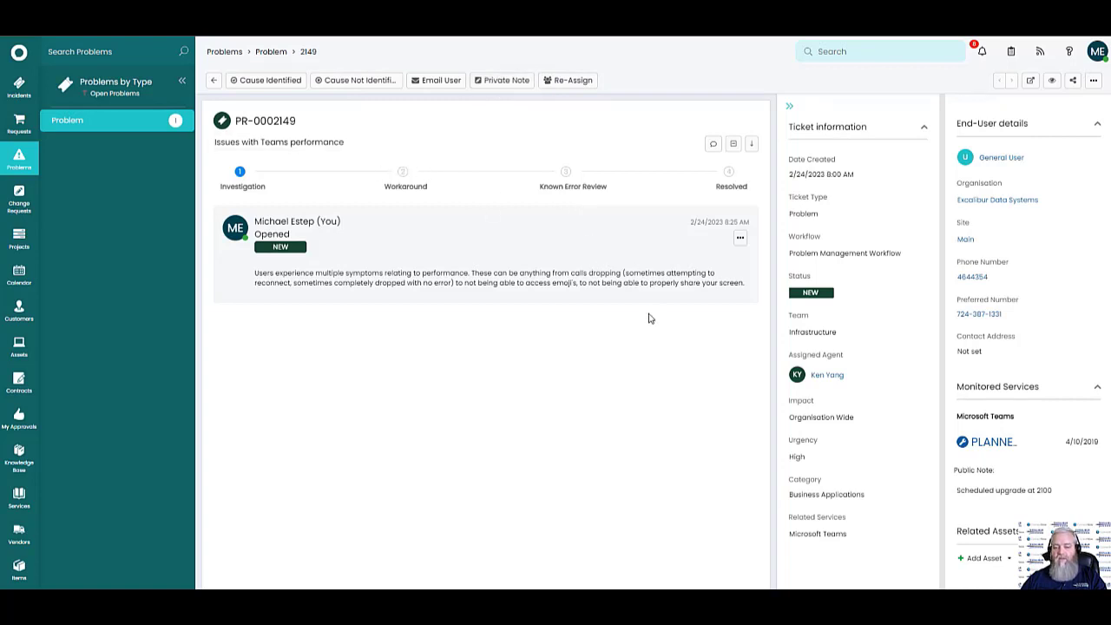
click(18, 198)
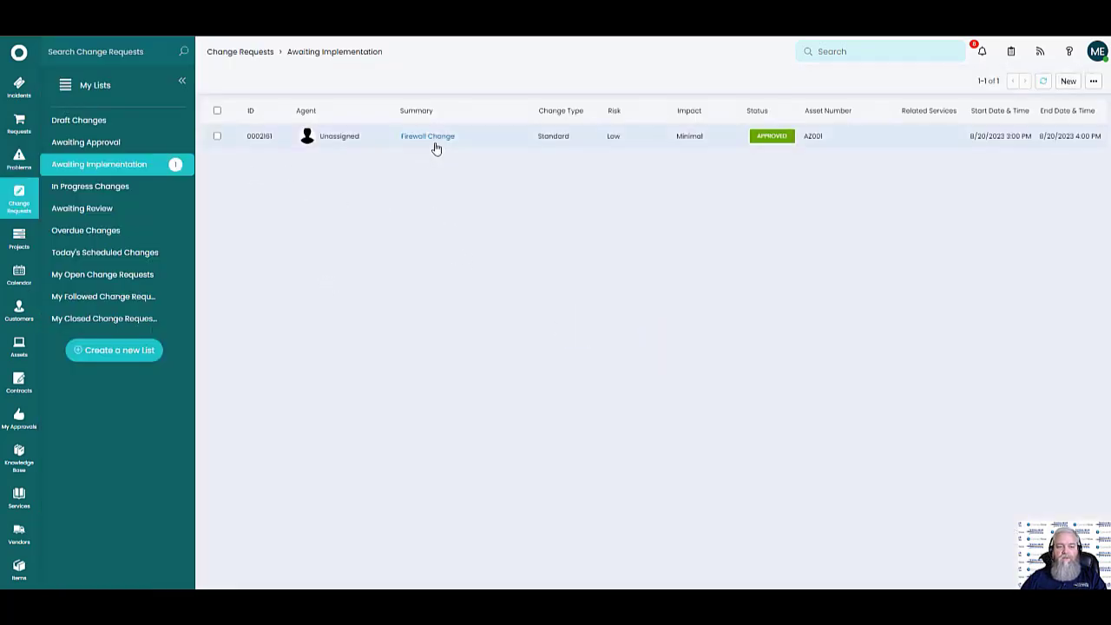
Open Firewall Change CR-0002161 and browse its Related Assets, Change Management, Audit Log and Progress tabs
click(430, 139)
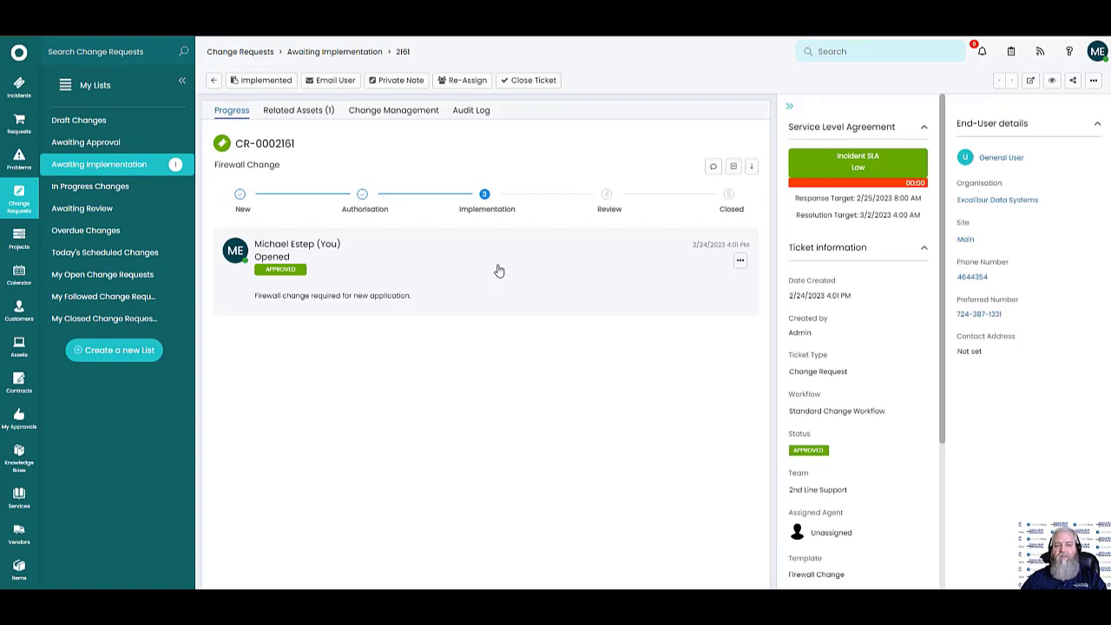
click(312, 112)
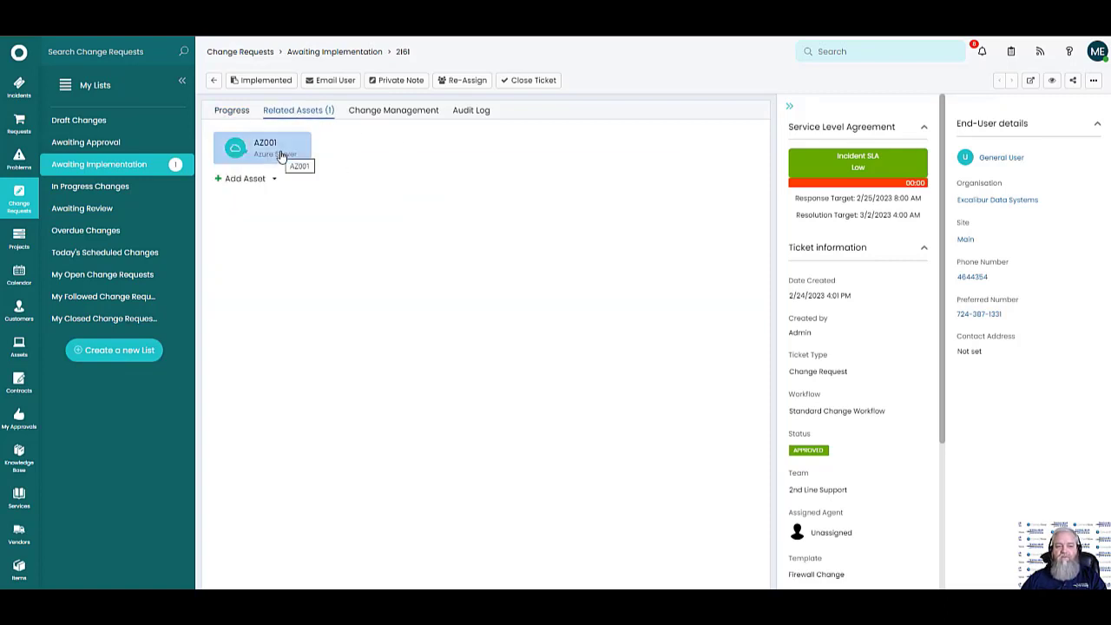
click(407, 114)
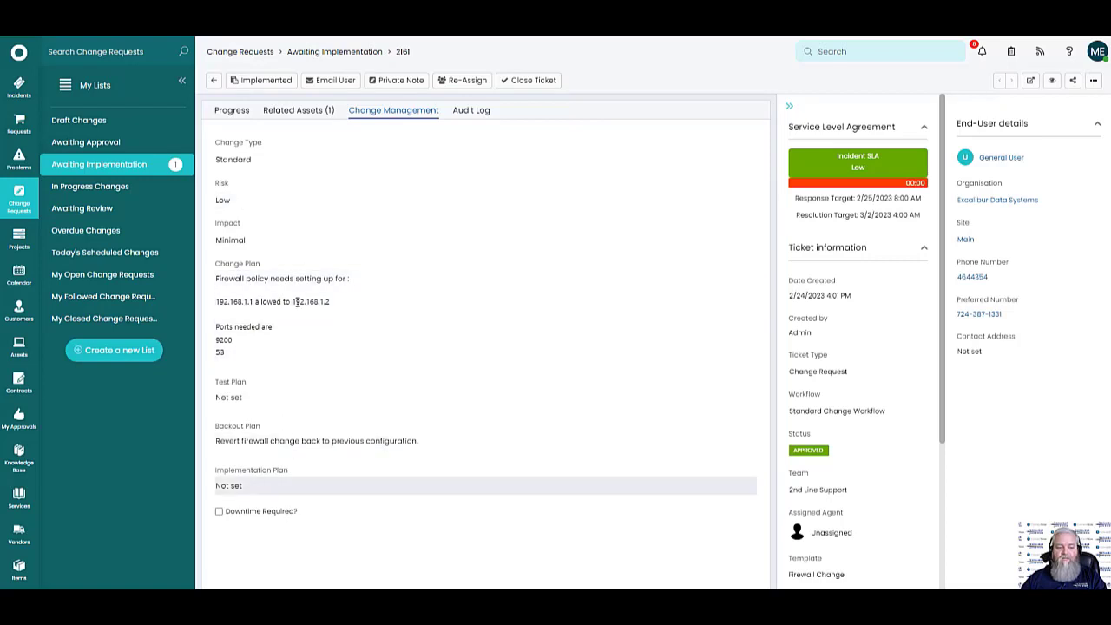
click(479, 110)
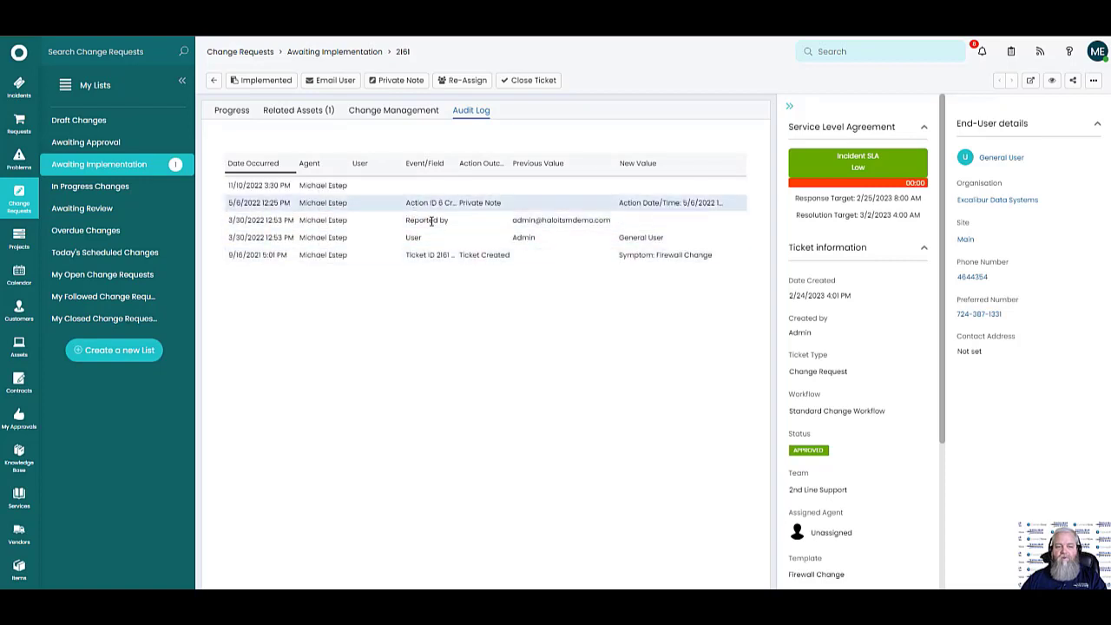
click(232, 113)
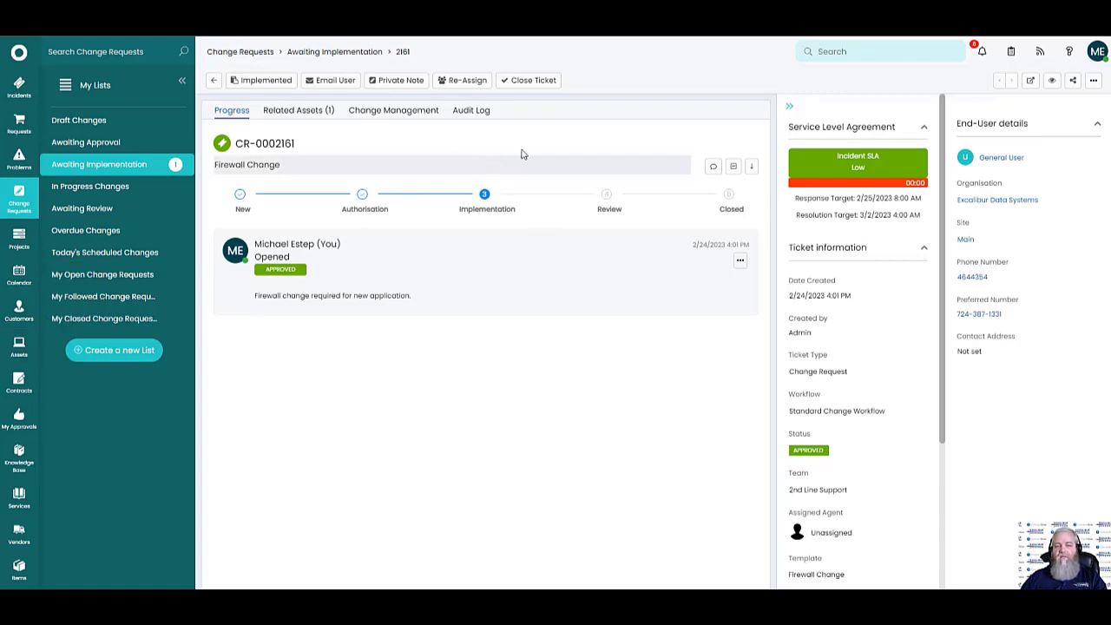
click(298, 111)
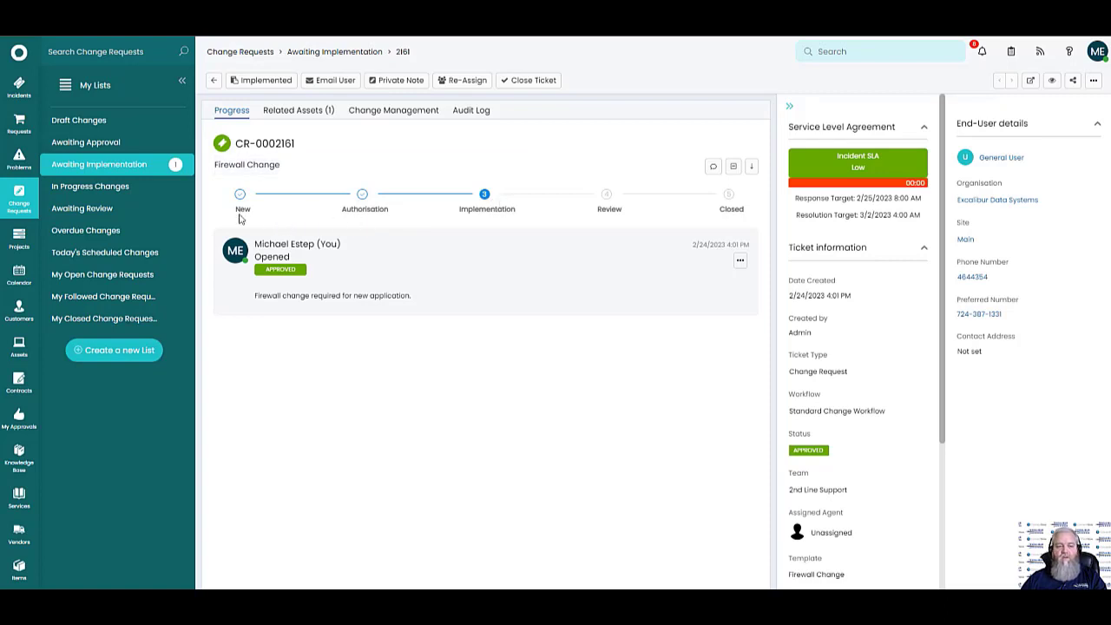
drag(240, 211, 750, 218)
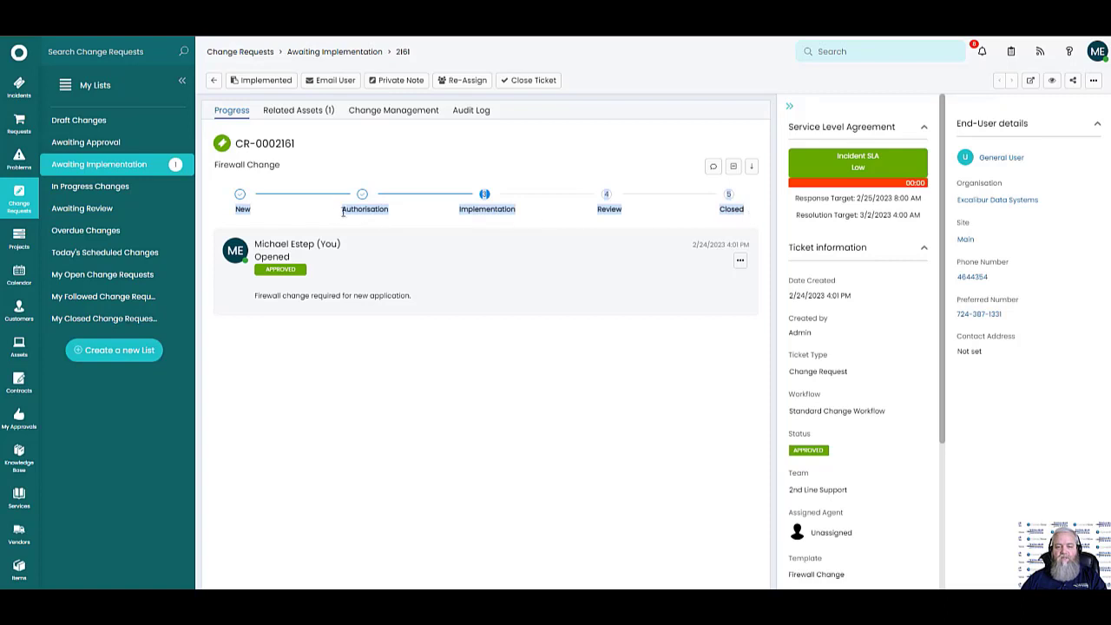
click(586, 347)
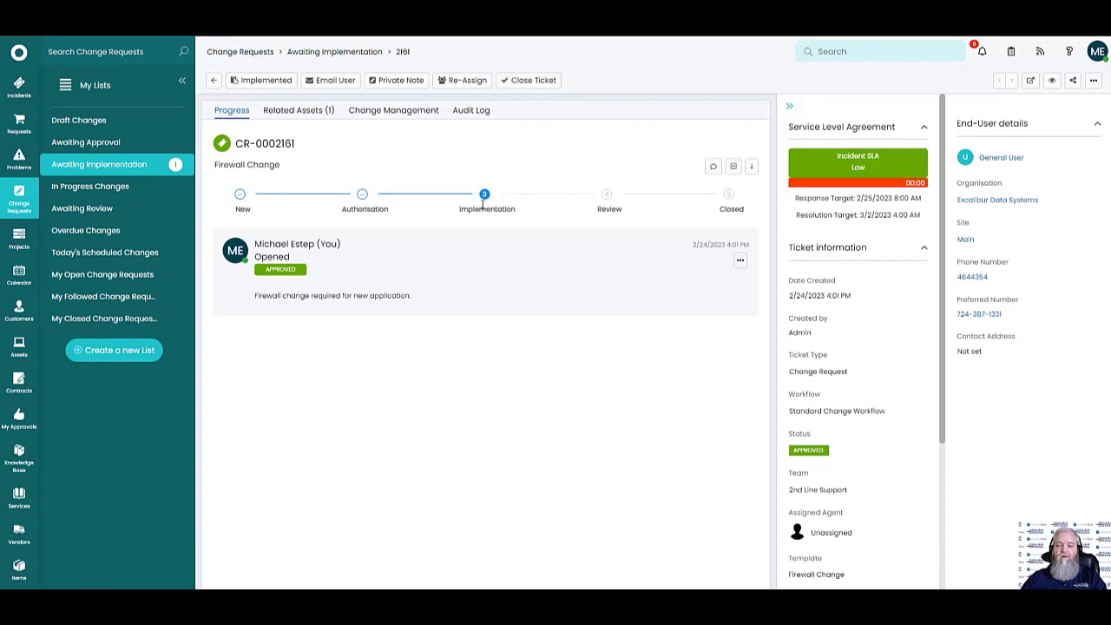
Open Server Decommission project 2150's Budgets tab and cancel adding a new budget line
click(19, 238)
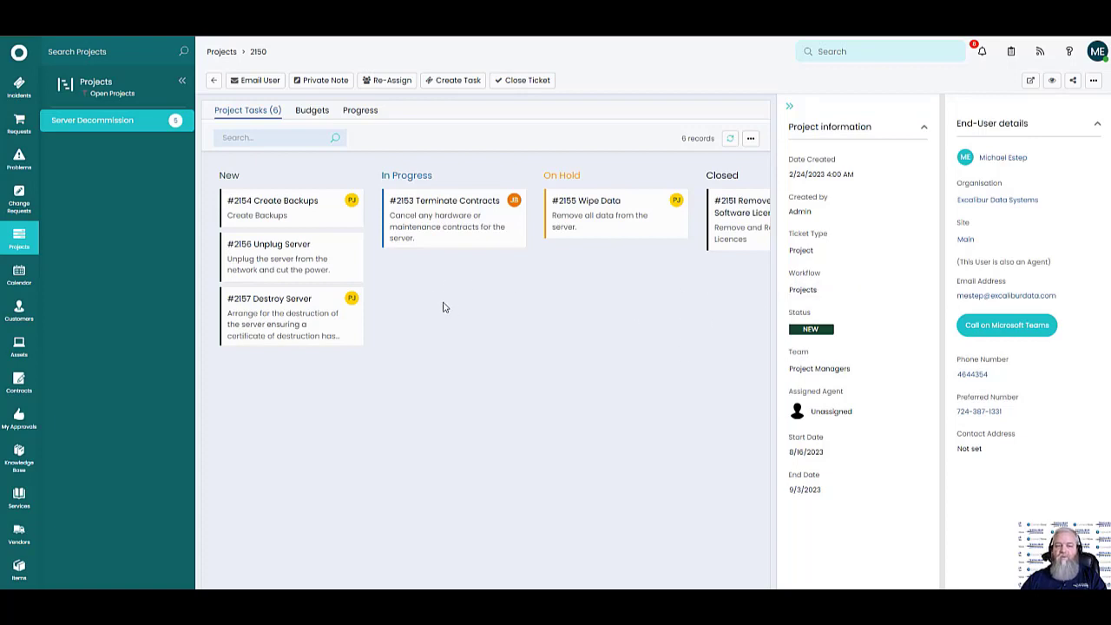
click(314, 113)
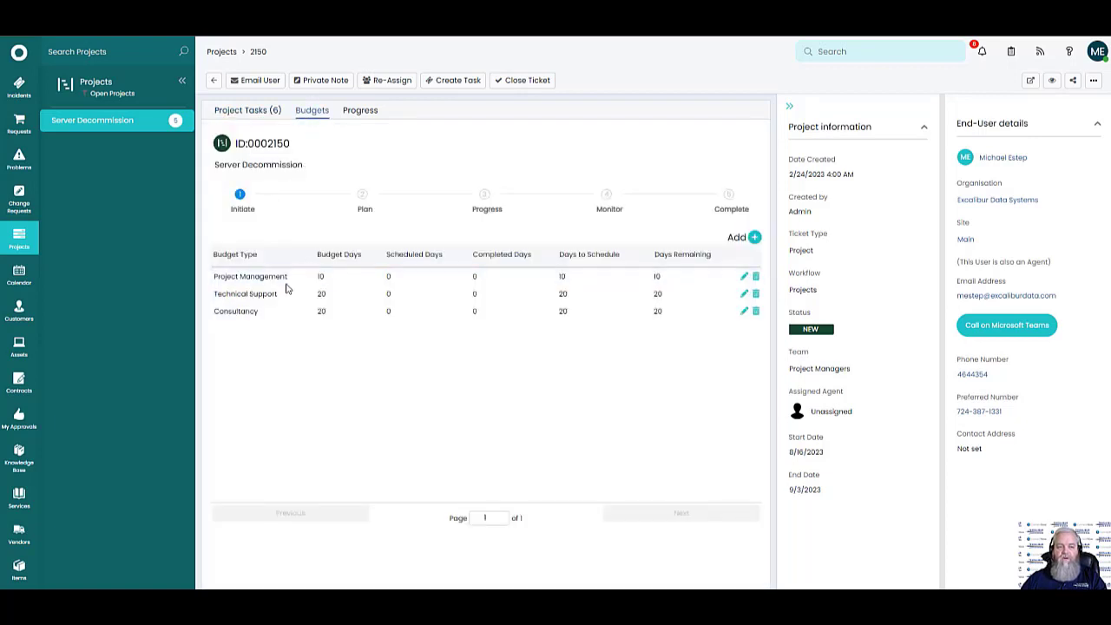
click(755, 239)
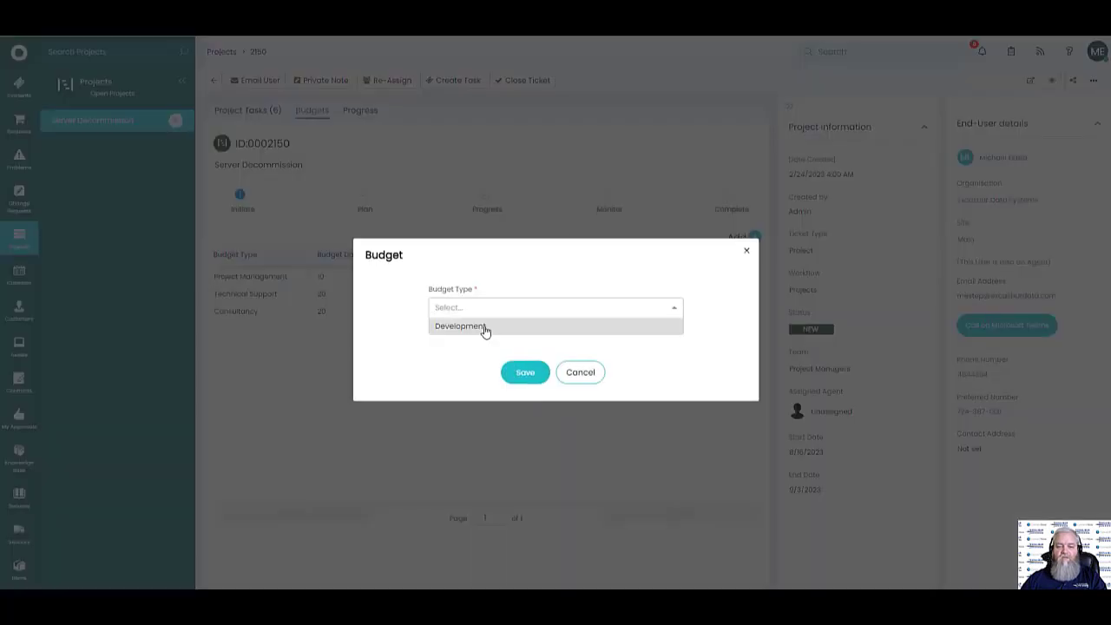
click(584, 375)
click(583, 370)
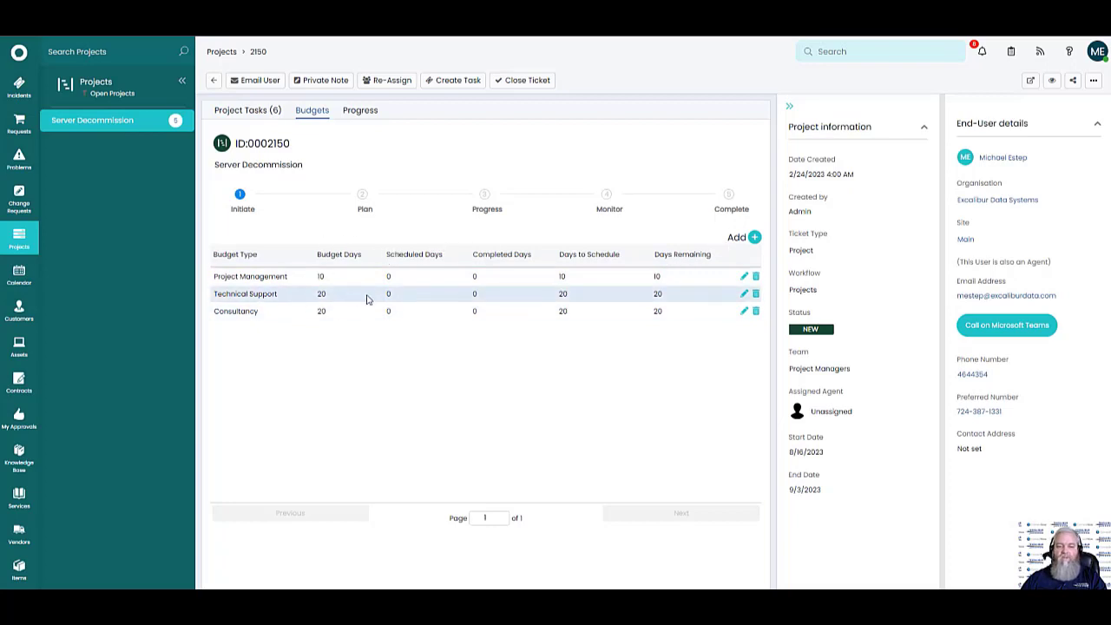
Switch between the project's Progress, Budgets and Project Tasks views, ending on Budgets
click(361, 110)
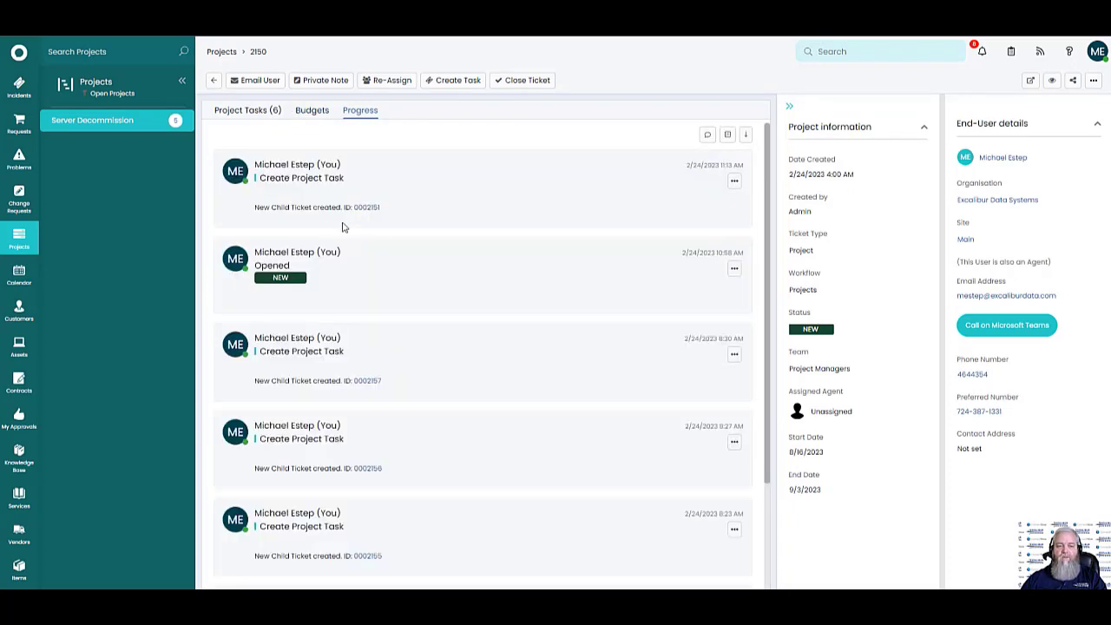
click(314, 116)
click(247, 113)
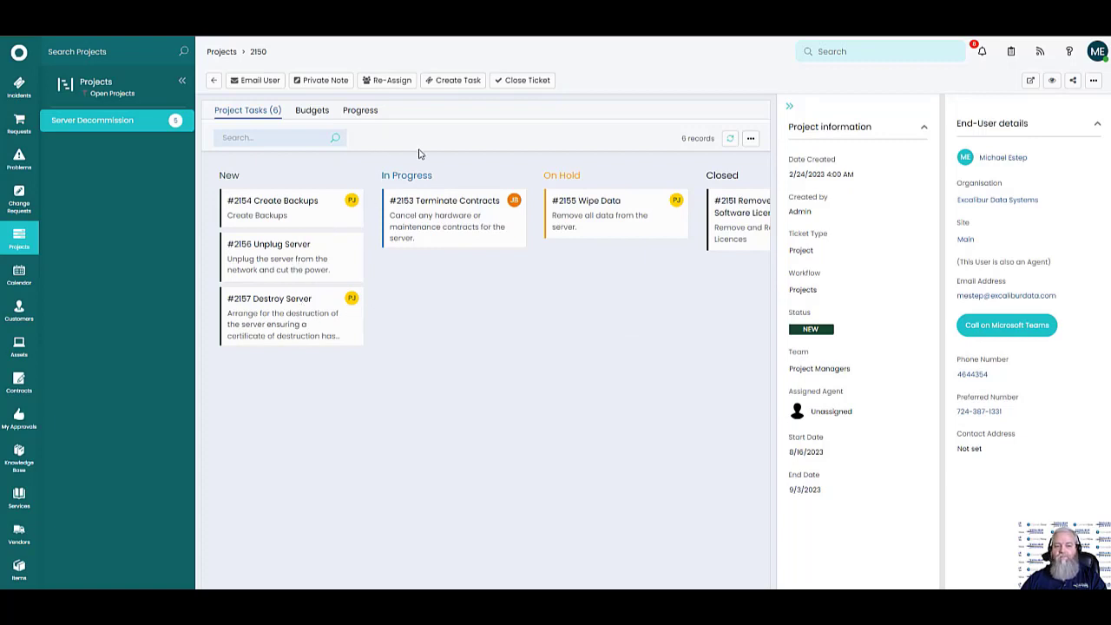
click(310, 111)
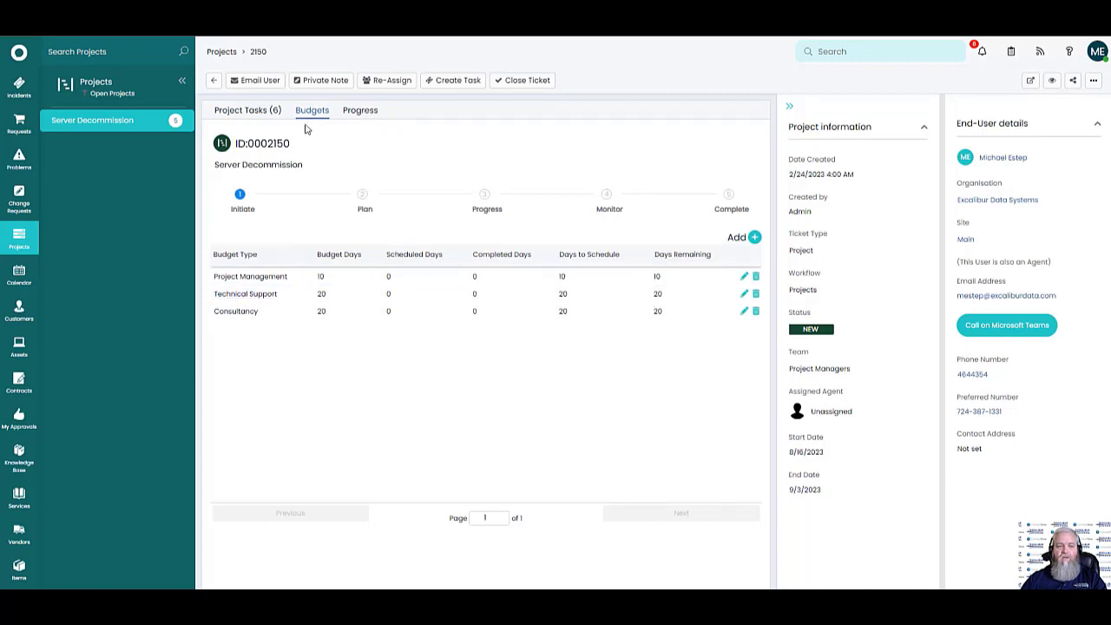
Start a new project task 'Test' with budget type Technical Support and a 04:00 time budget
click(448, 82)
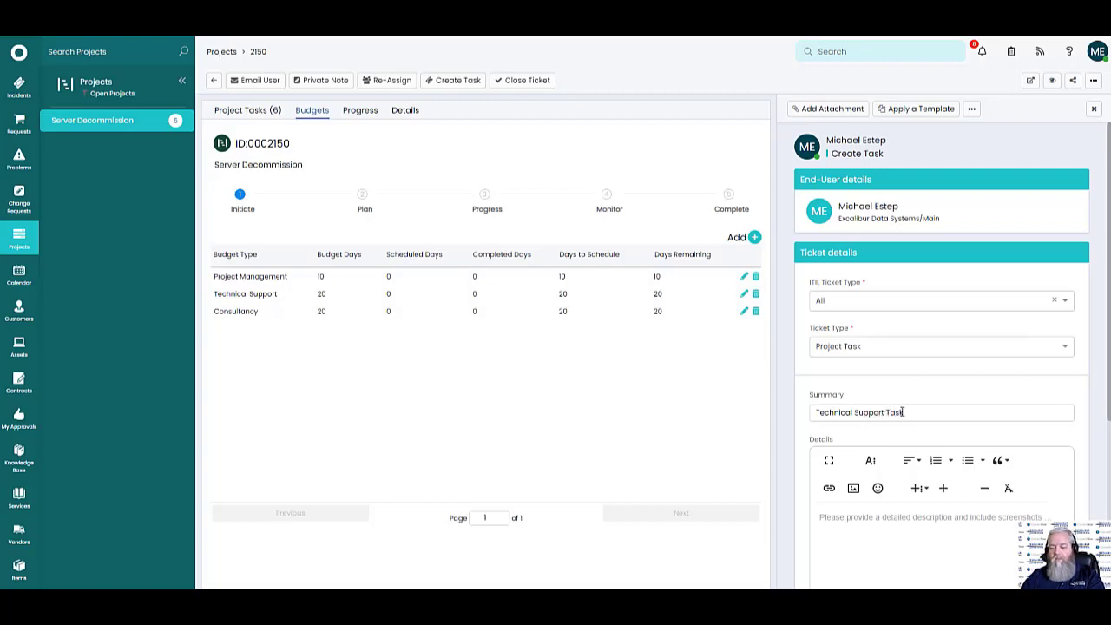
scroll(875, 517, down, 2)
text(Test)
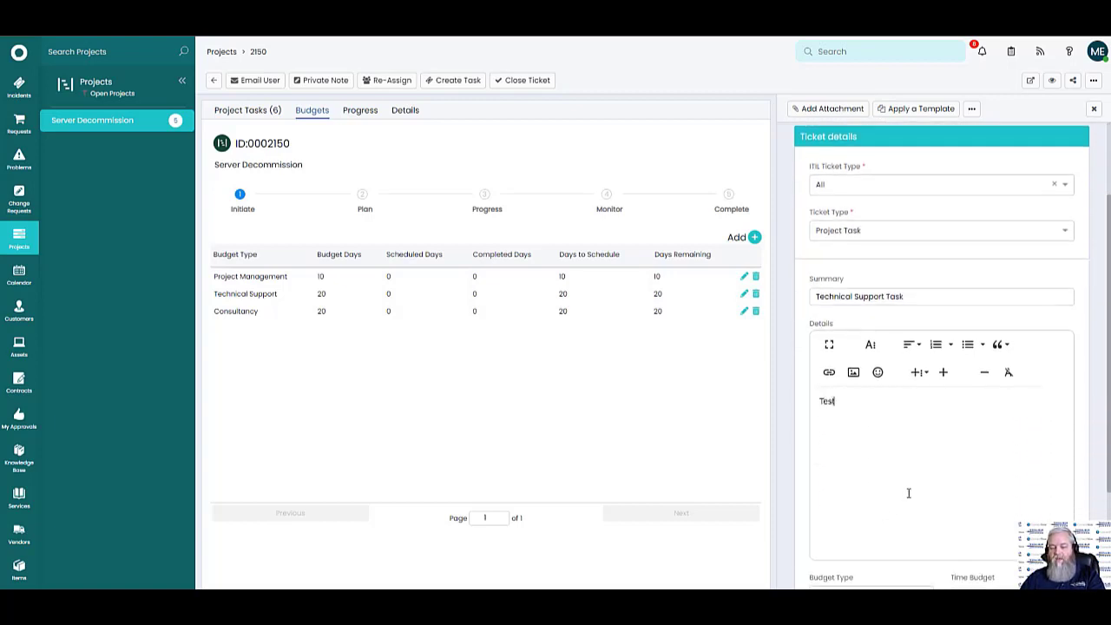
scroll(908, 492, down, 2)
click(923, 420)
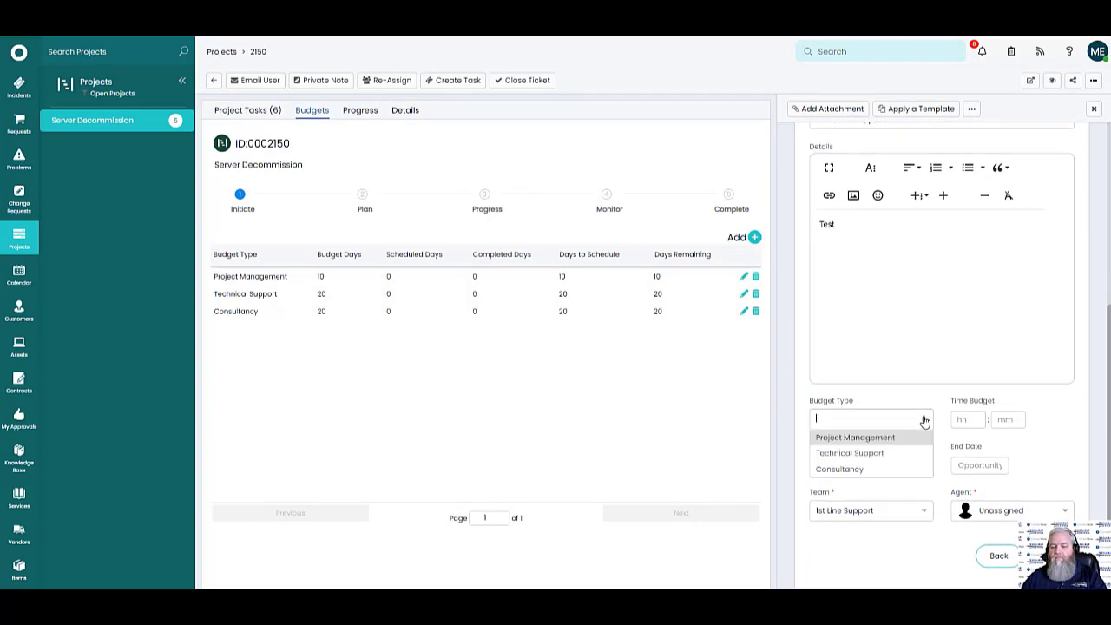
click(851, 454)
click(972, 419)
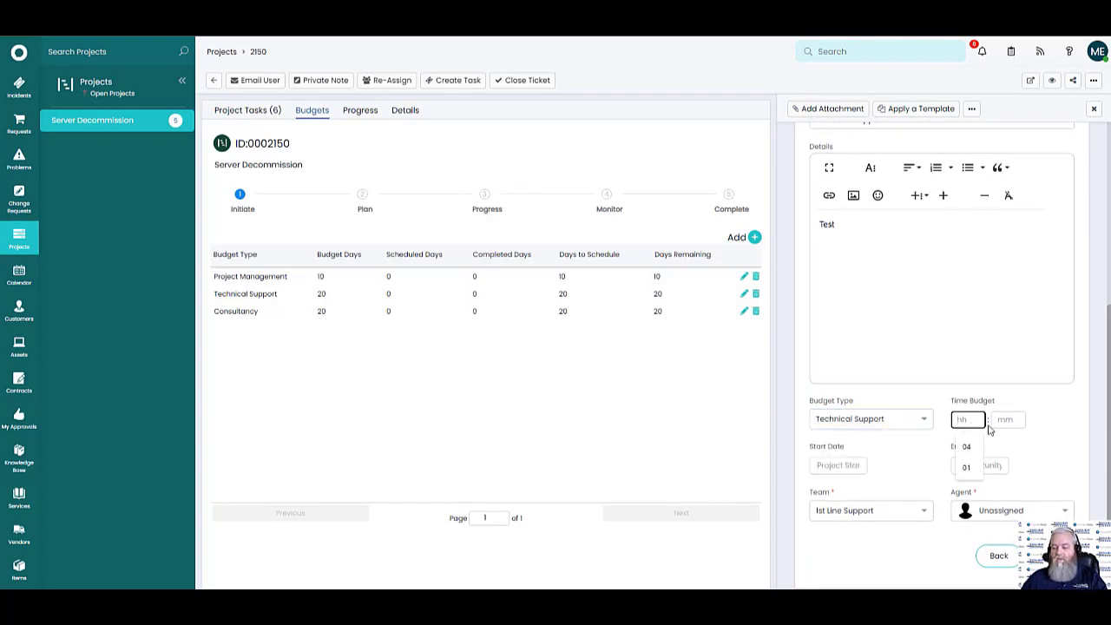
click(967, 448)
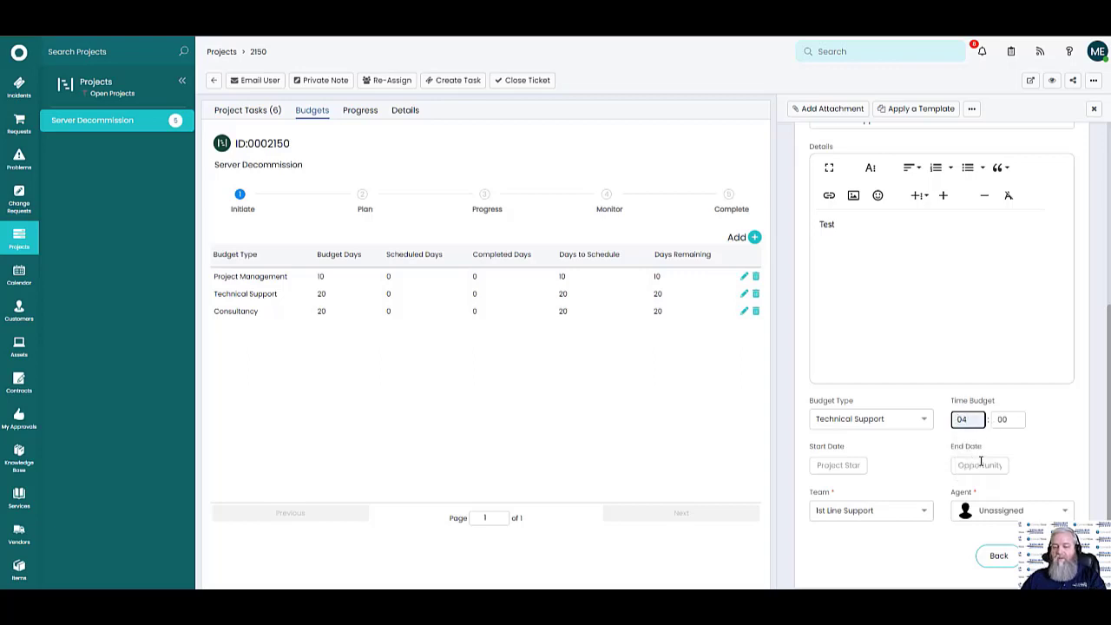
Set the task dates 2/24/2023 to 2/28/2023, leave the agent Unassigned, and dismiss template options
click(856, 465)
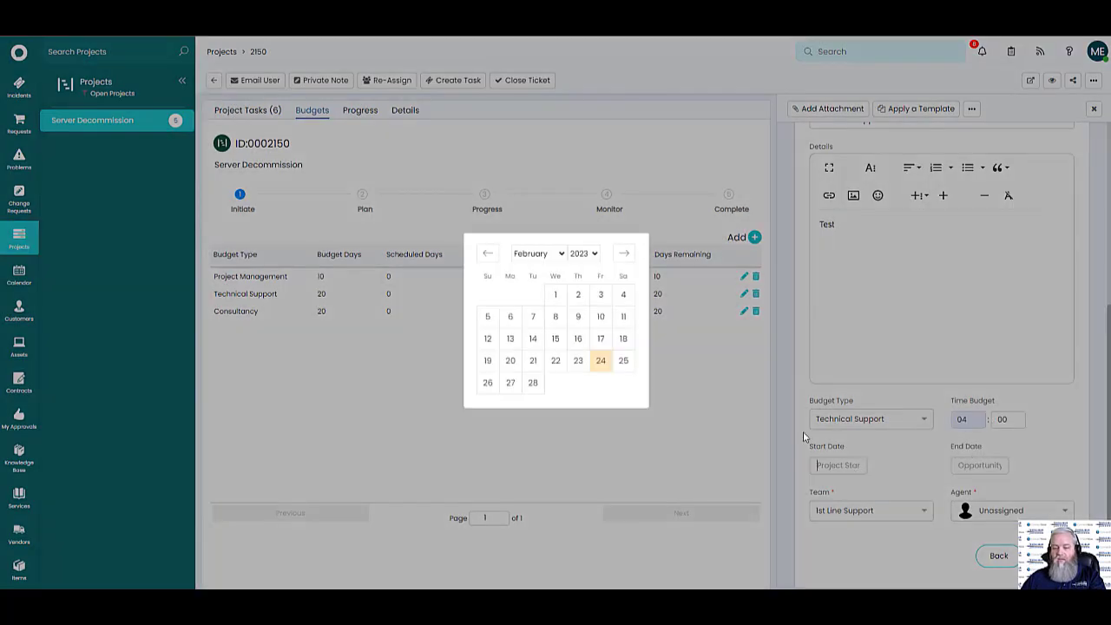
click(601, 360)
click(964, 465)
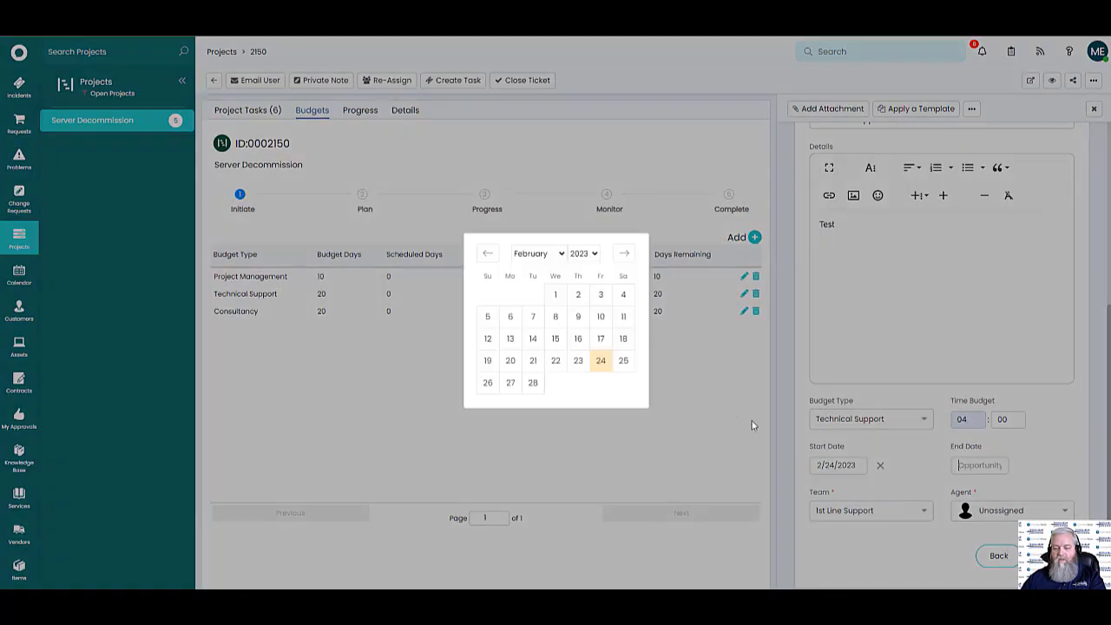
click(532, 387)
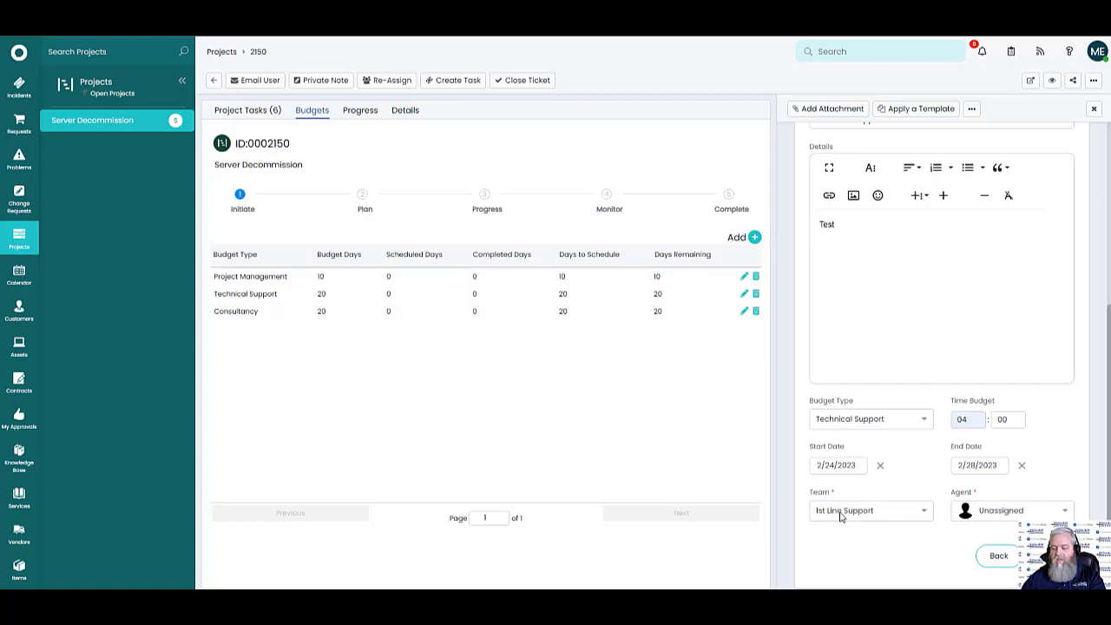
click(1018, 514)
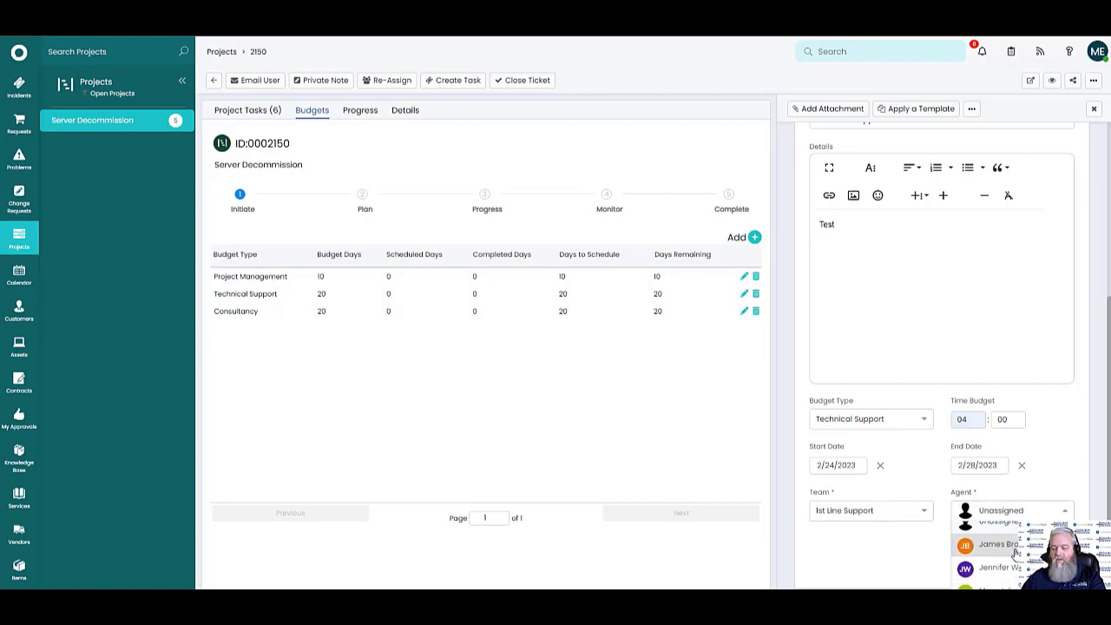
click(923, 553)
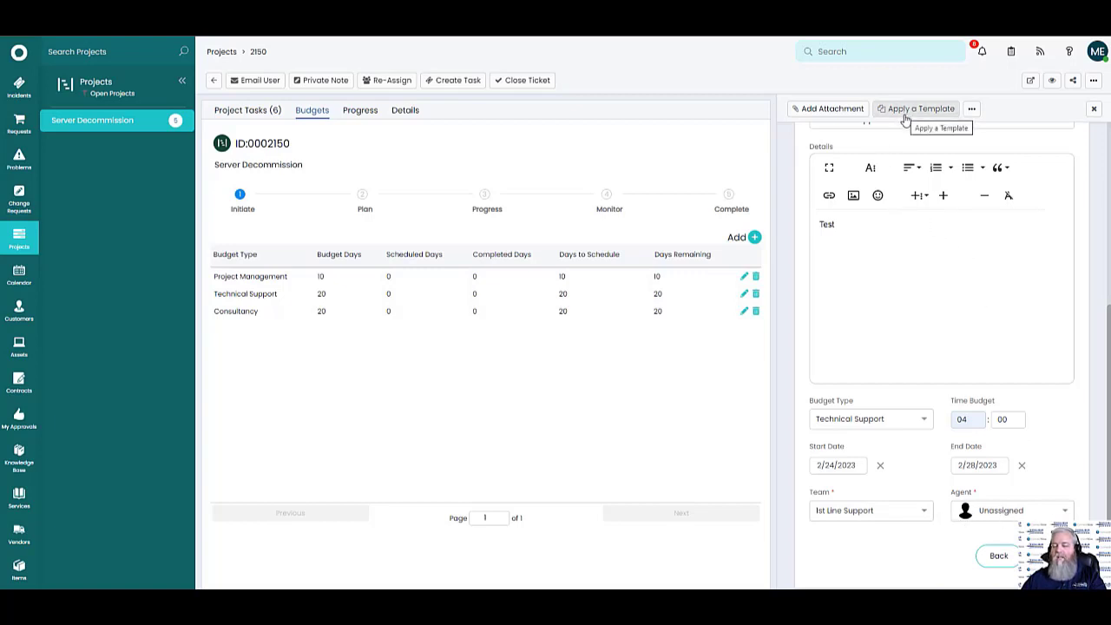
scroll(925, 304, up, 5)
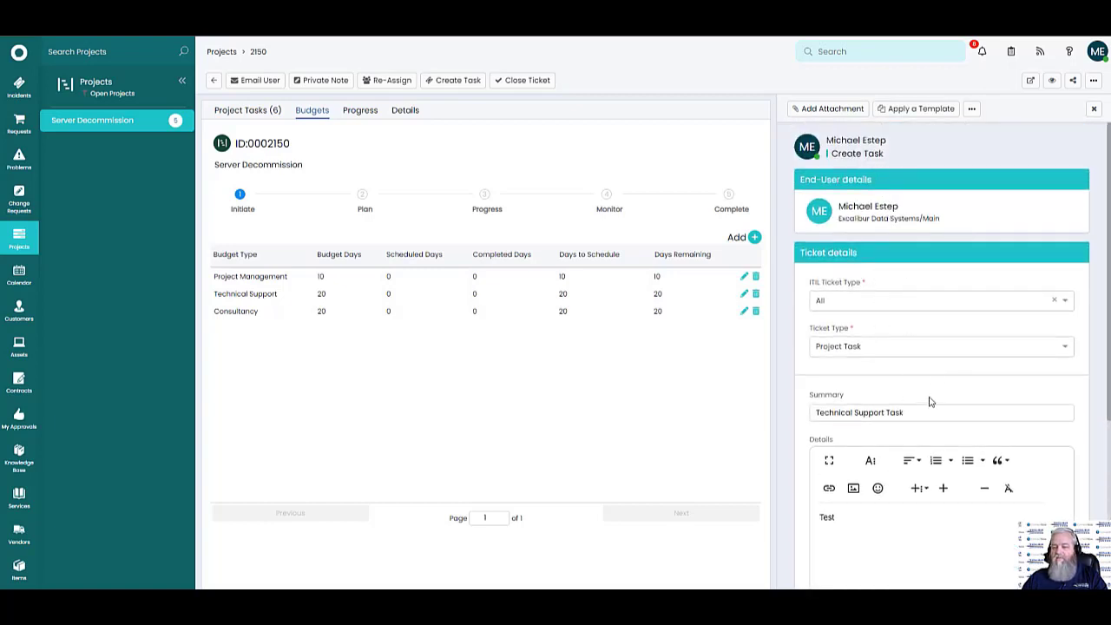
scroll(935, 379, down, 5)
scroll(905, 391, down, 1)
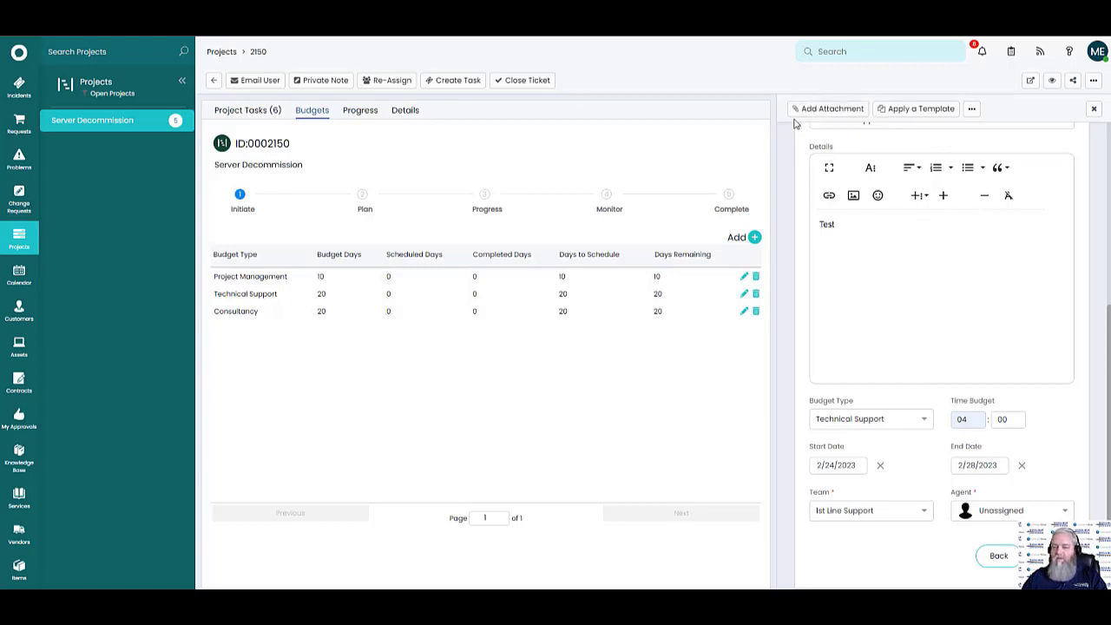
click(973, 111)
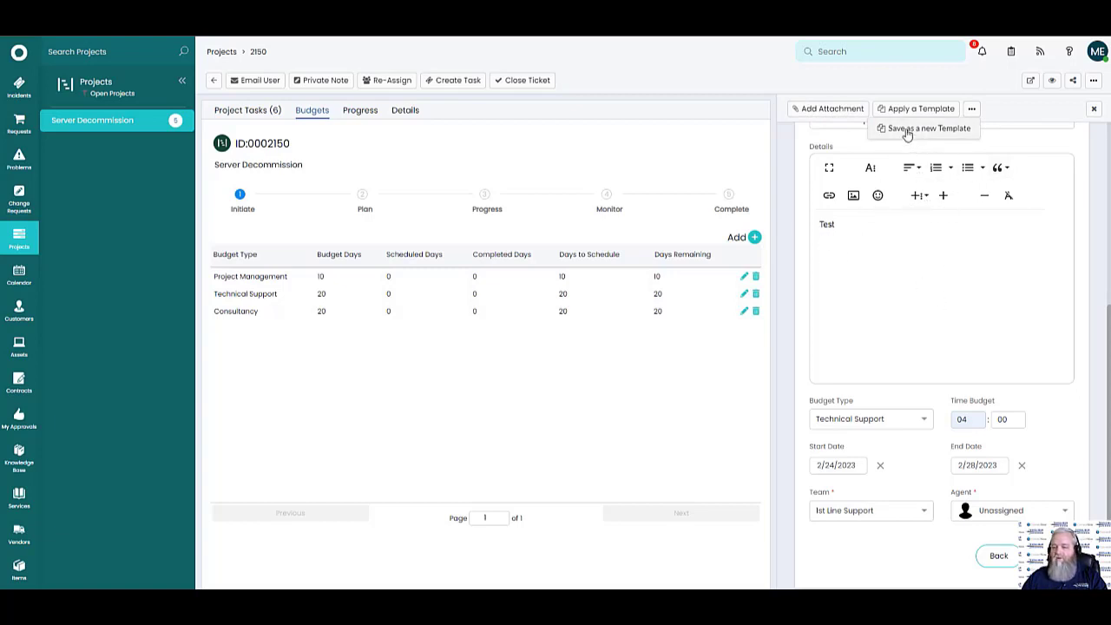
click(943, 299)
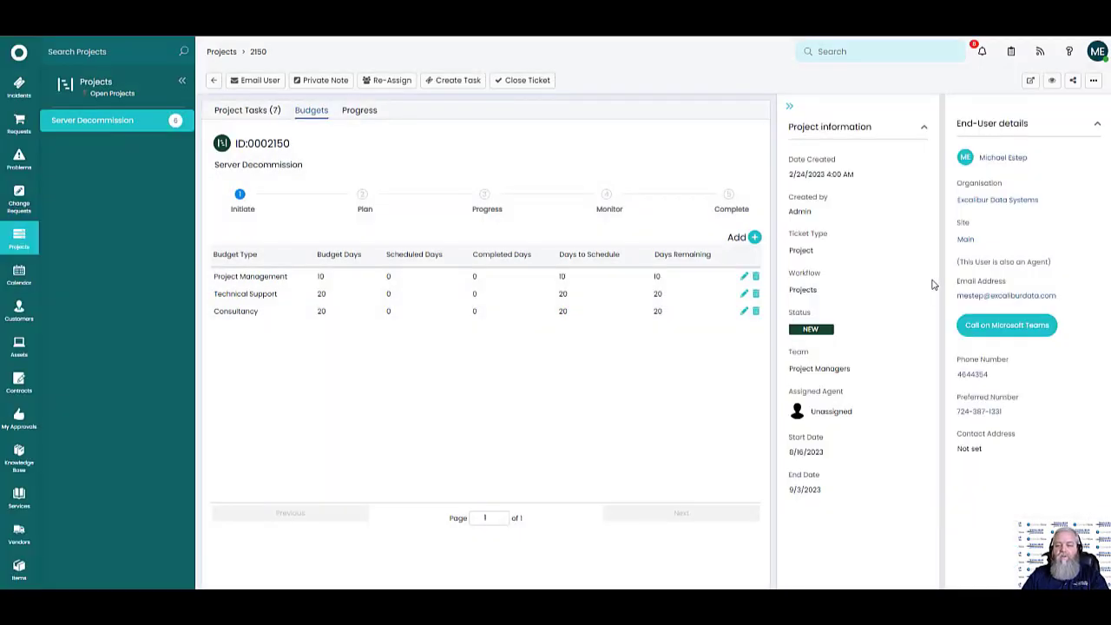
Open task #2183 Technical Support Task from the Project Tasks kanban board
click(257, 112)
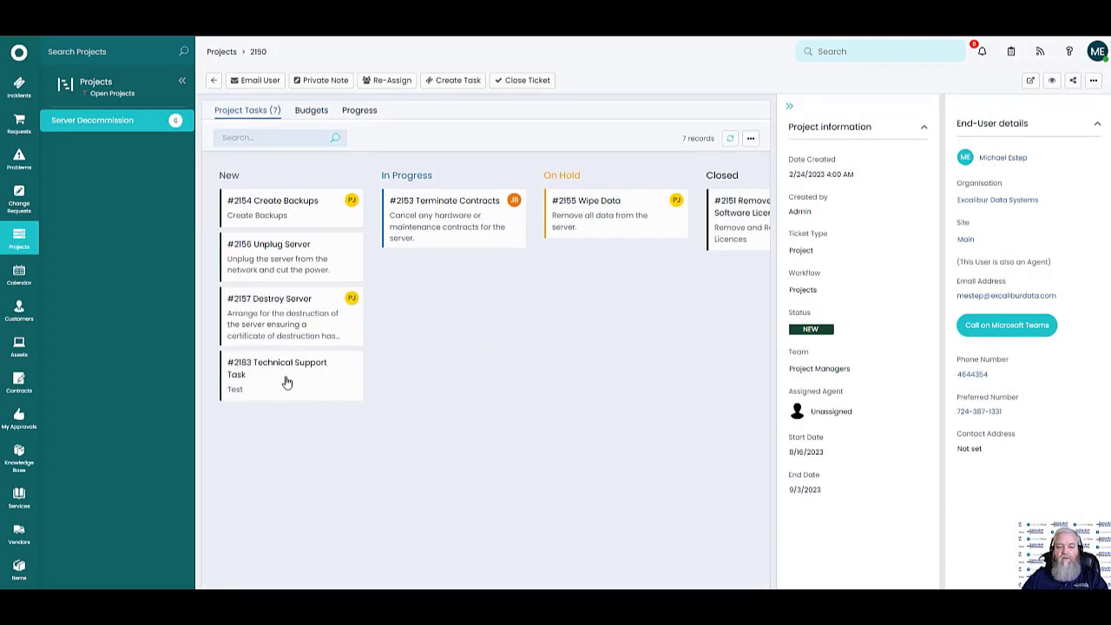
click(285, 368)
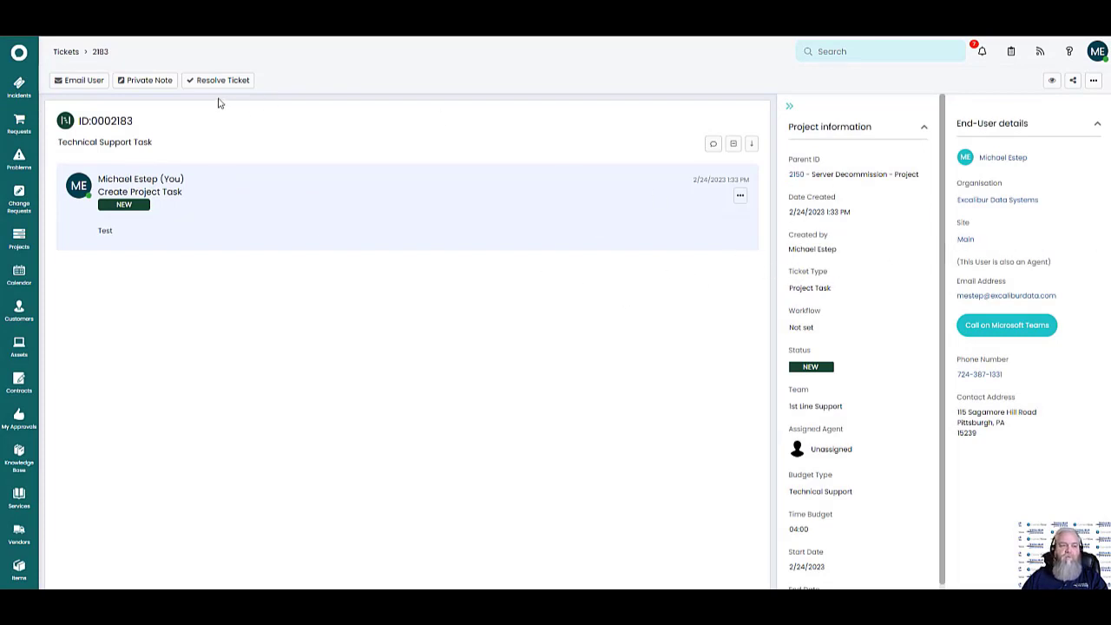
Save a private note 'Test' that sets the task status to In Progress
click(168, 83)
text(TEst)
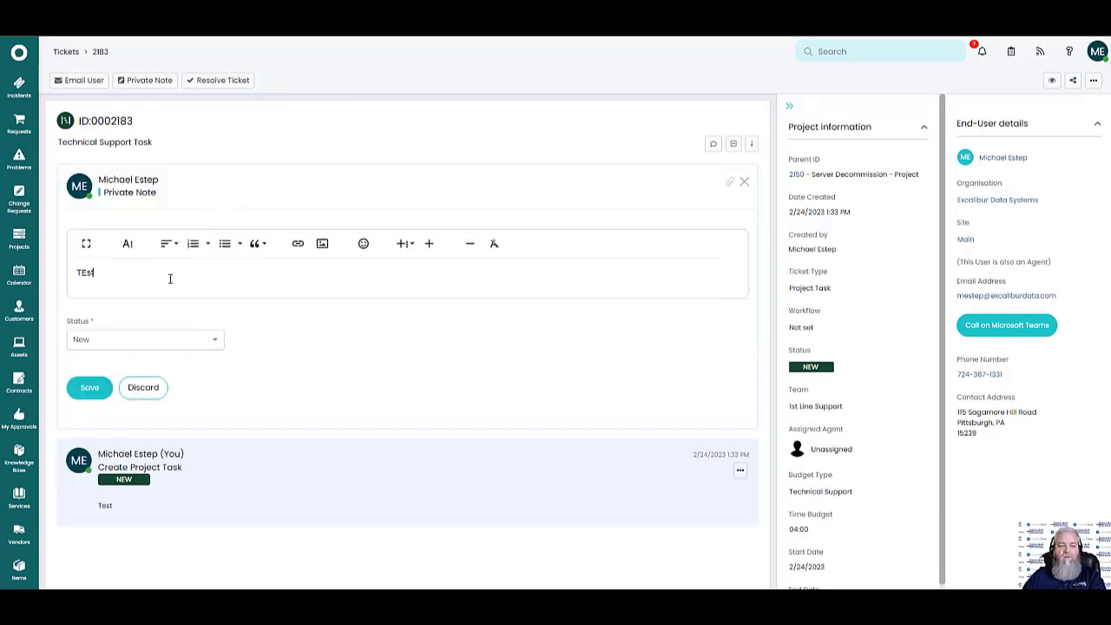
double_click(91, 274)
text(Test)
click(202, 344)
click(105, 374)
click(90, 387)
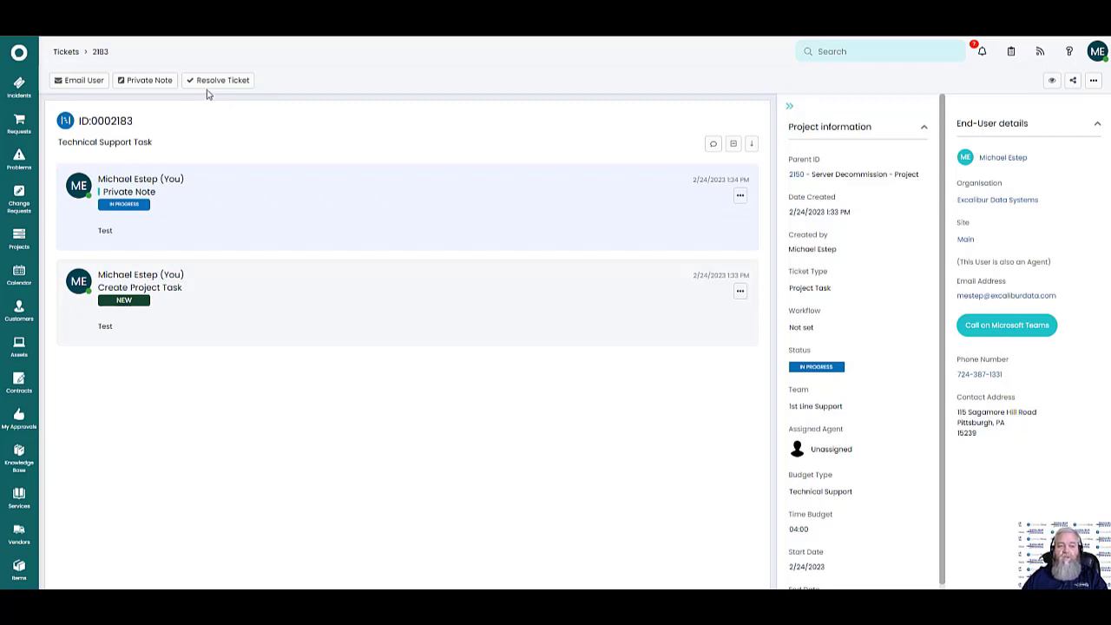
Resolve the task with note 'I've completed it', code Closed/Resolved by Caller, and no email
click(217, 80)
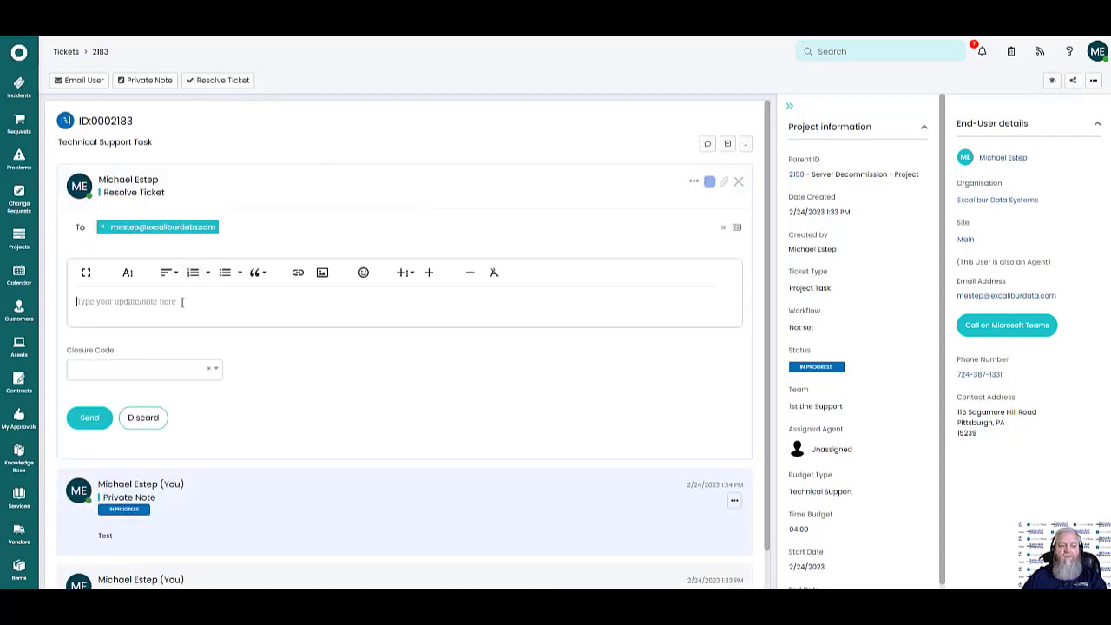
text(I've)
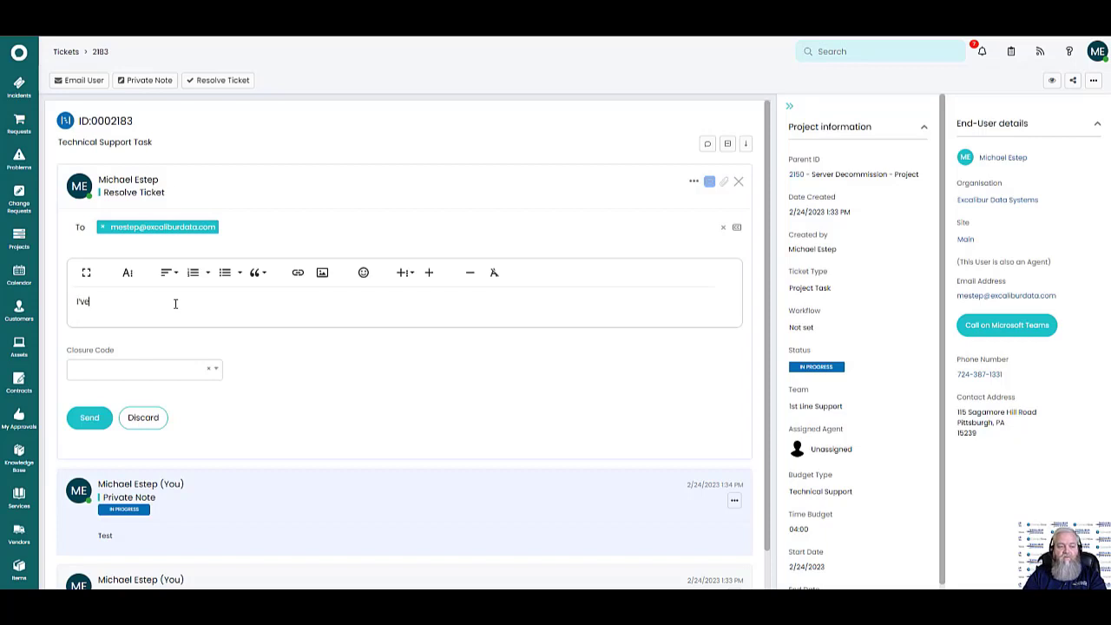
text( completed it)
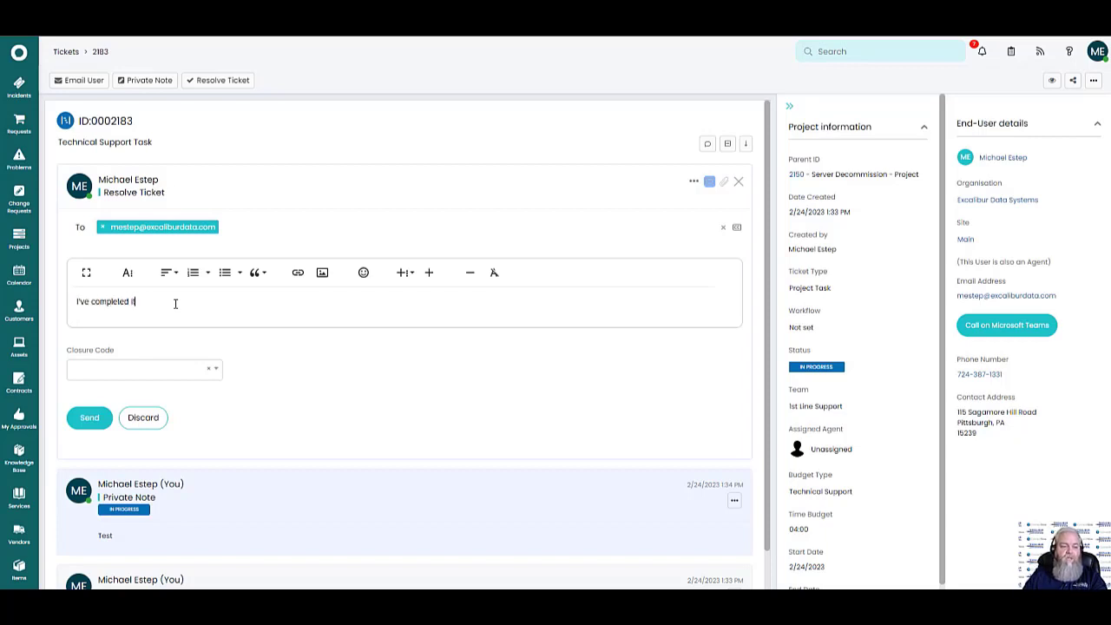
click(211, 371)
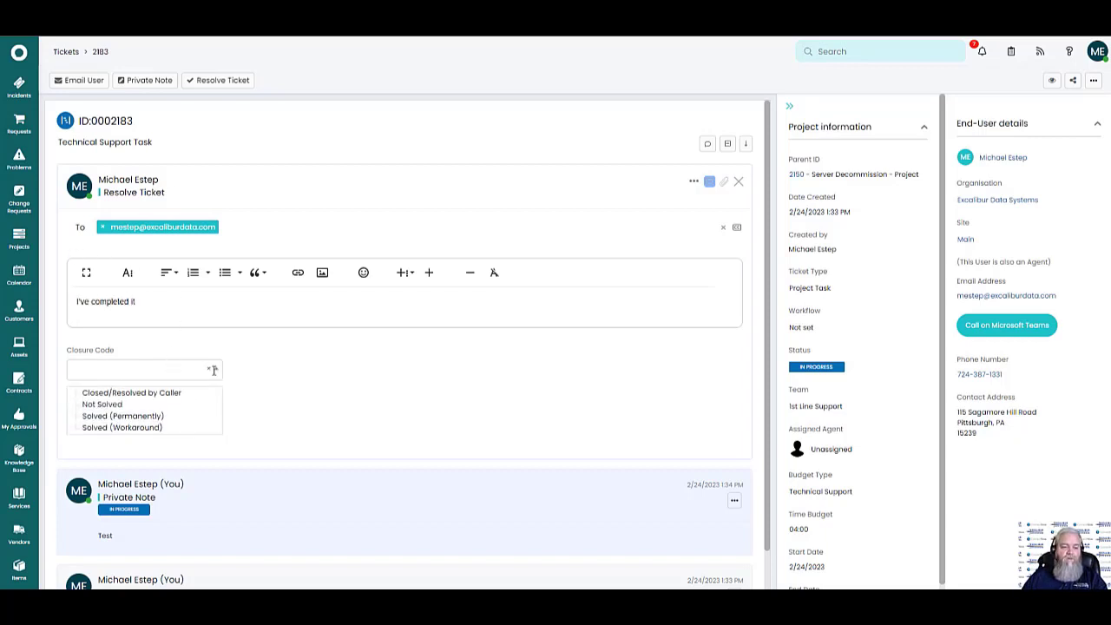
click(122, 395)
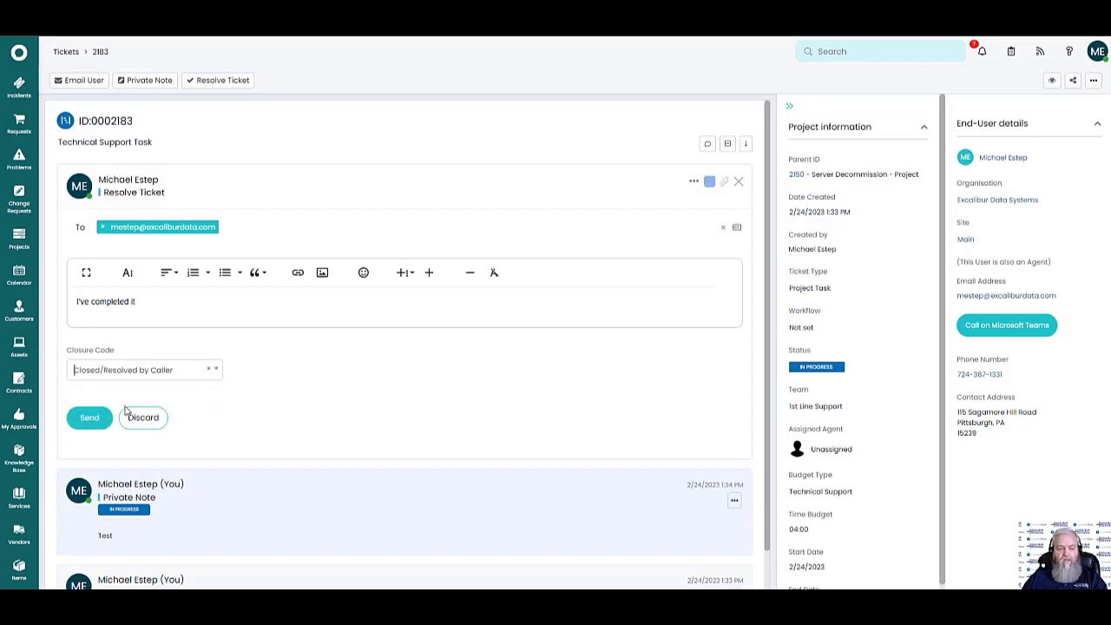
click(710, 185)
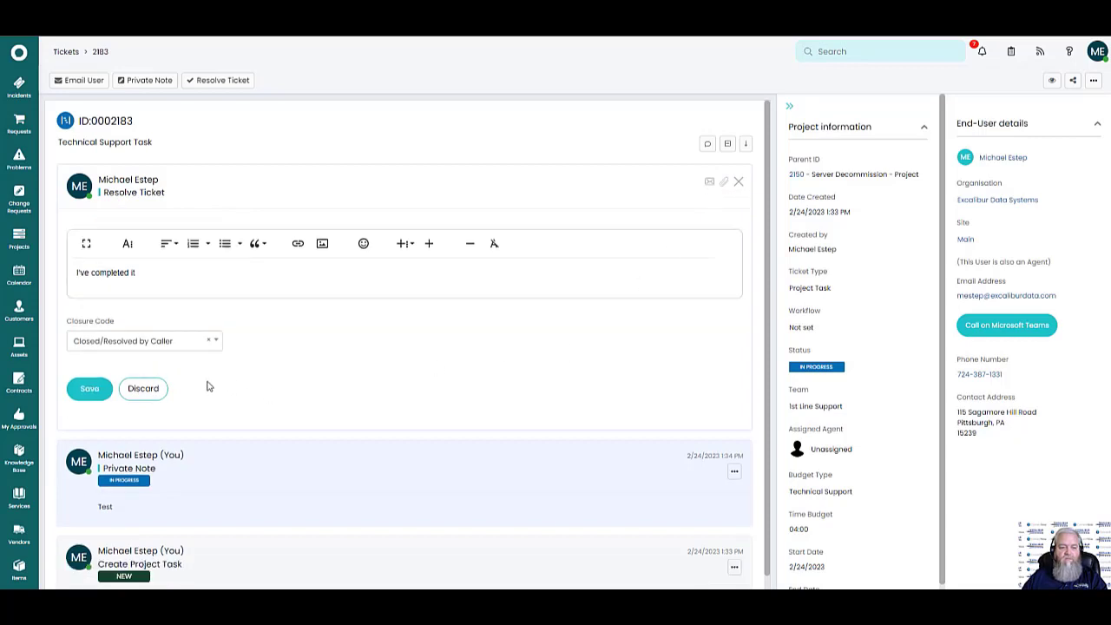
click(90, 389)
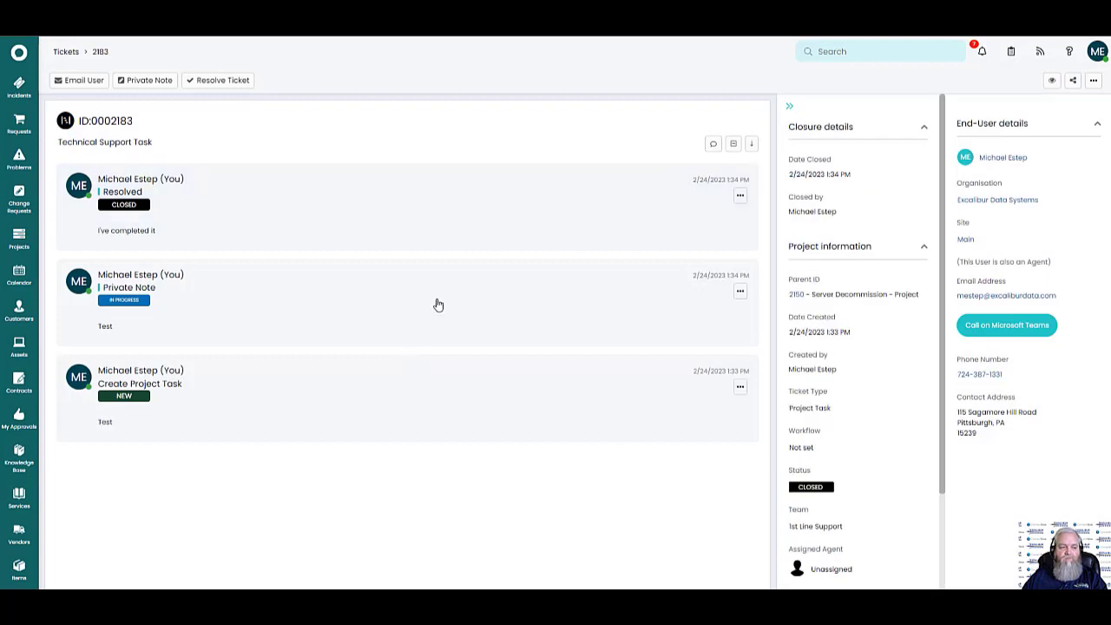
click(67, 54)
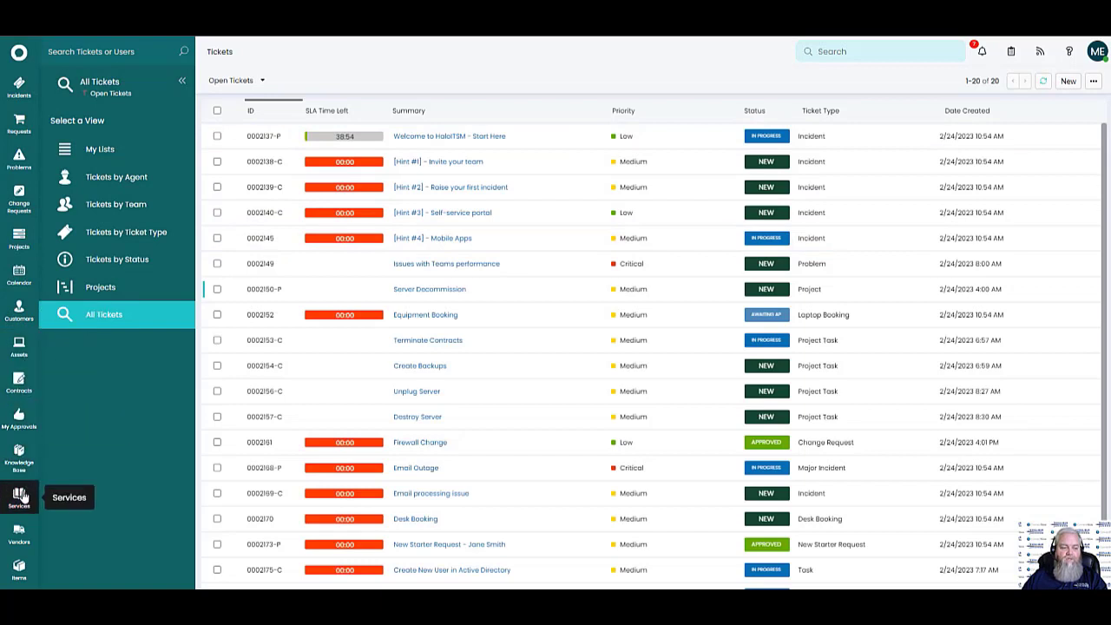
Reopen the Server Decommission project and switch back and forth between its Project Tasks and Budgets tabs
click(19, 241)
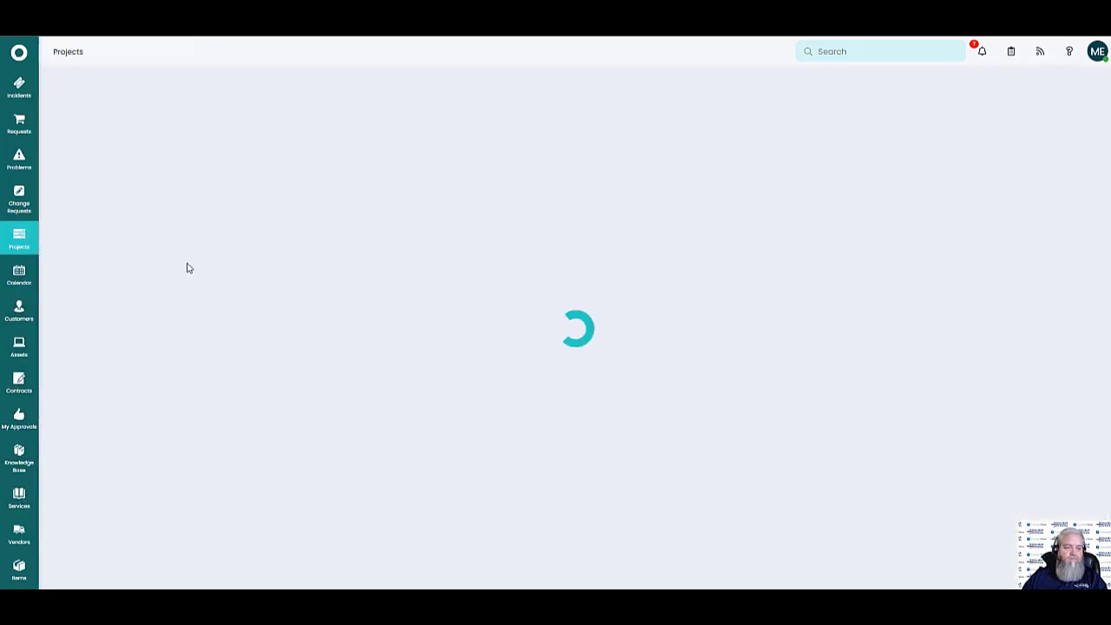
click(147, 122)
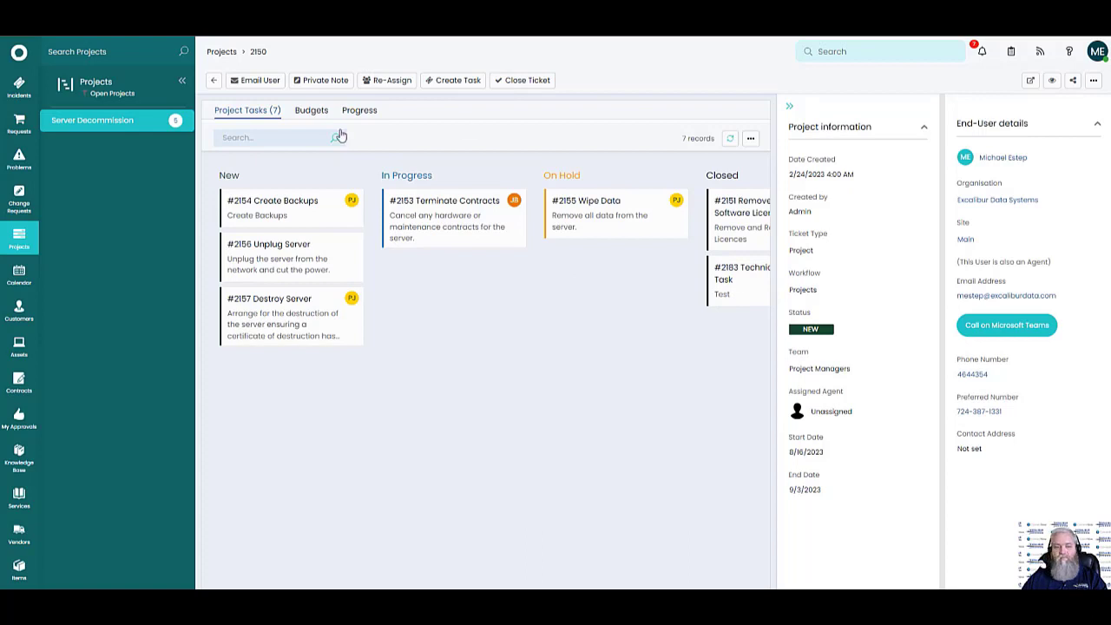
click(314, 111)
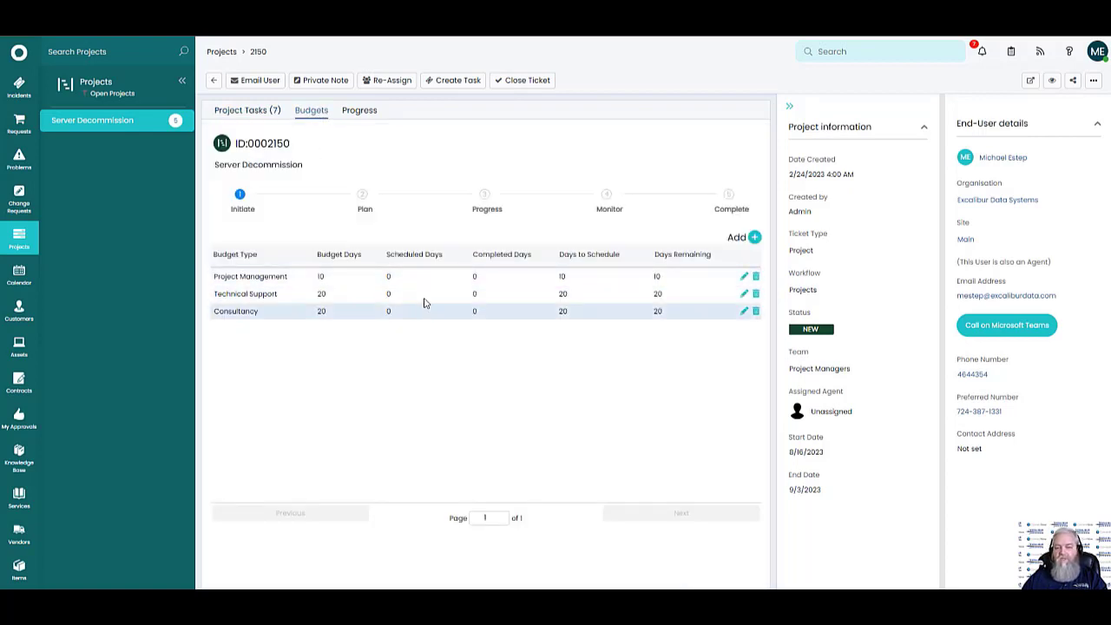
click(246, 116)
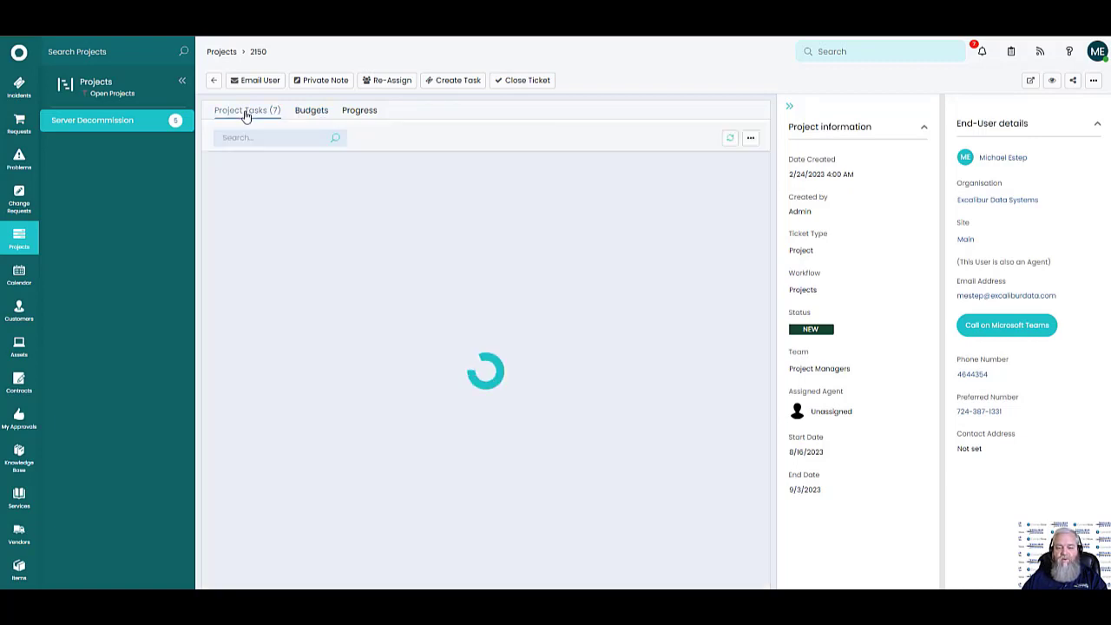
click(309, 111)
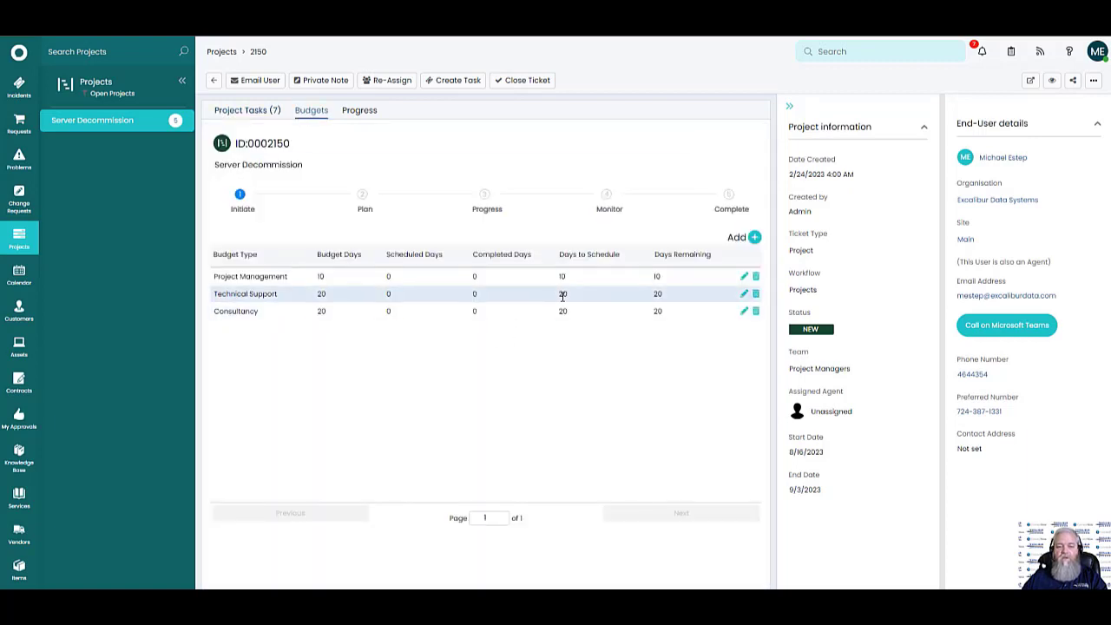
click(275, 111)
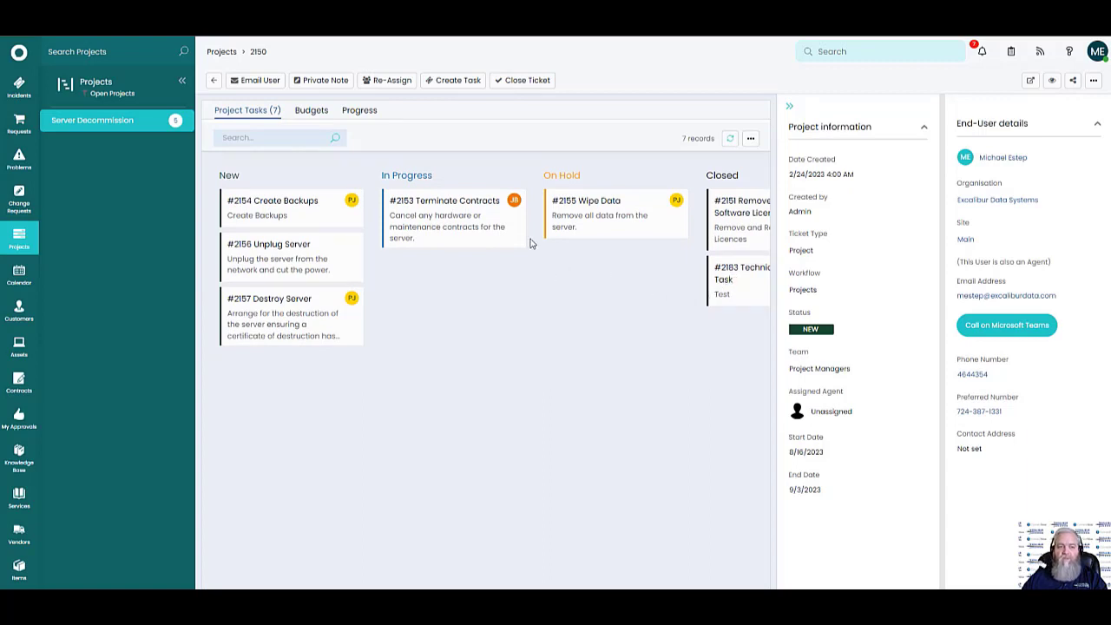
click(311, 112)
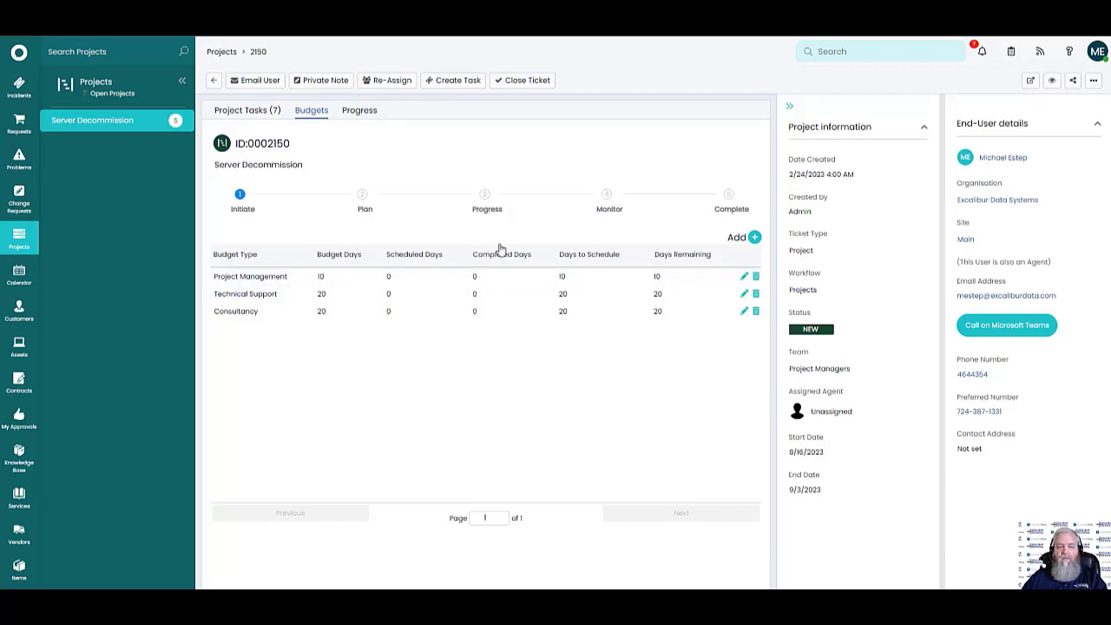
click(246, 110)
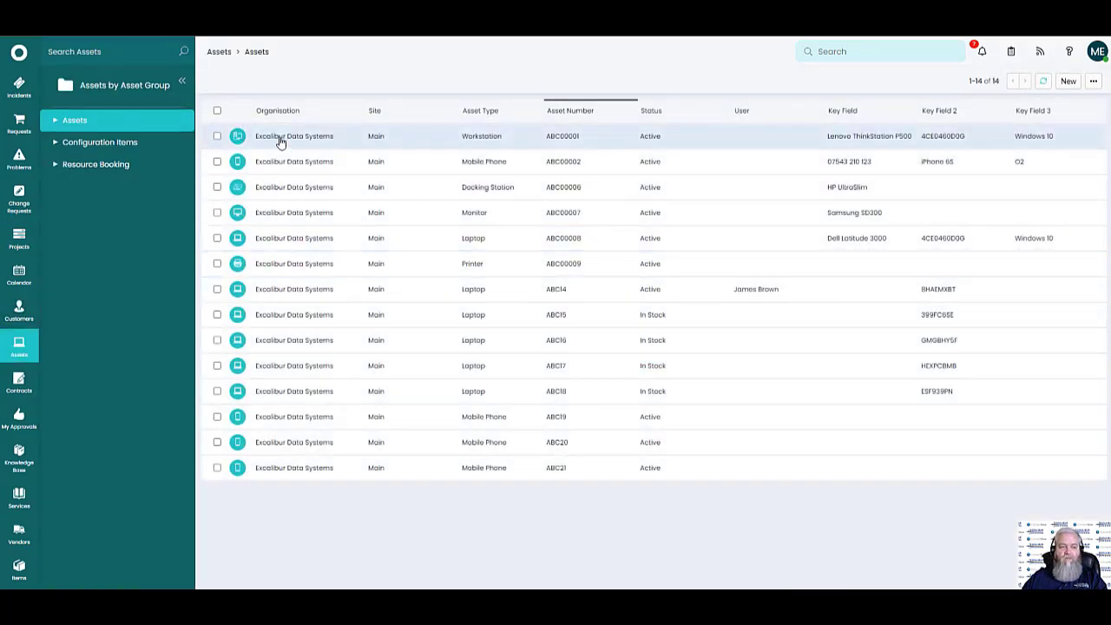
Open workstation asset ABC00001 and view its relationships, linked incidents and linked requests
click(280, 141)
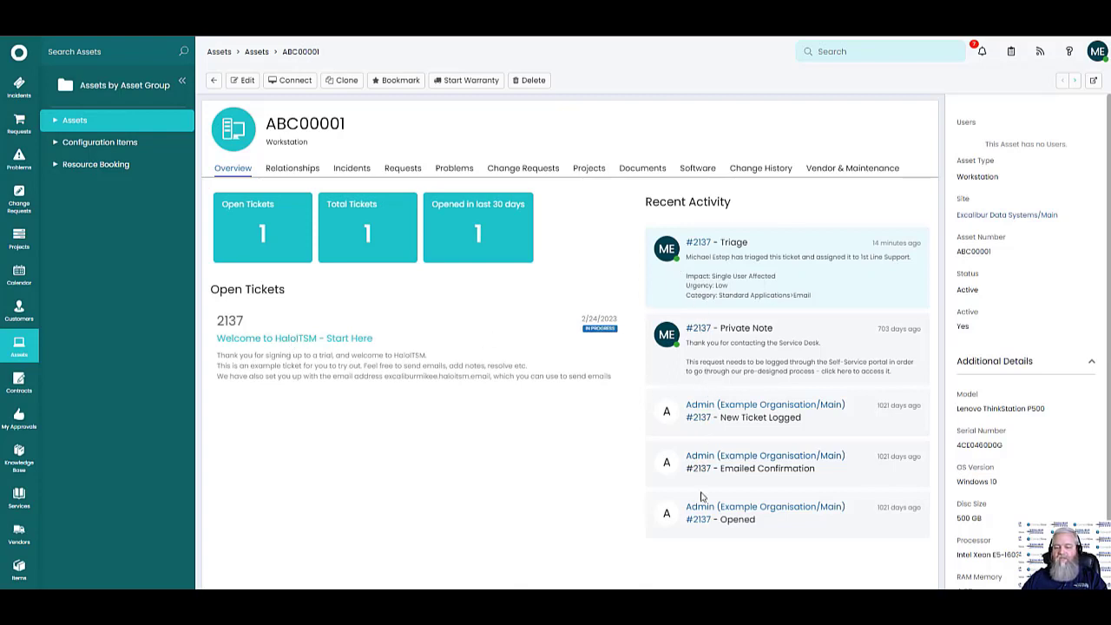
click(296, 170)
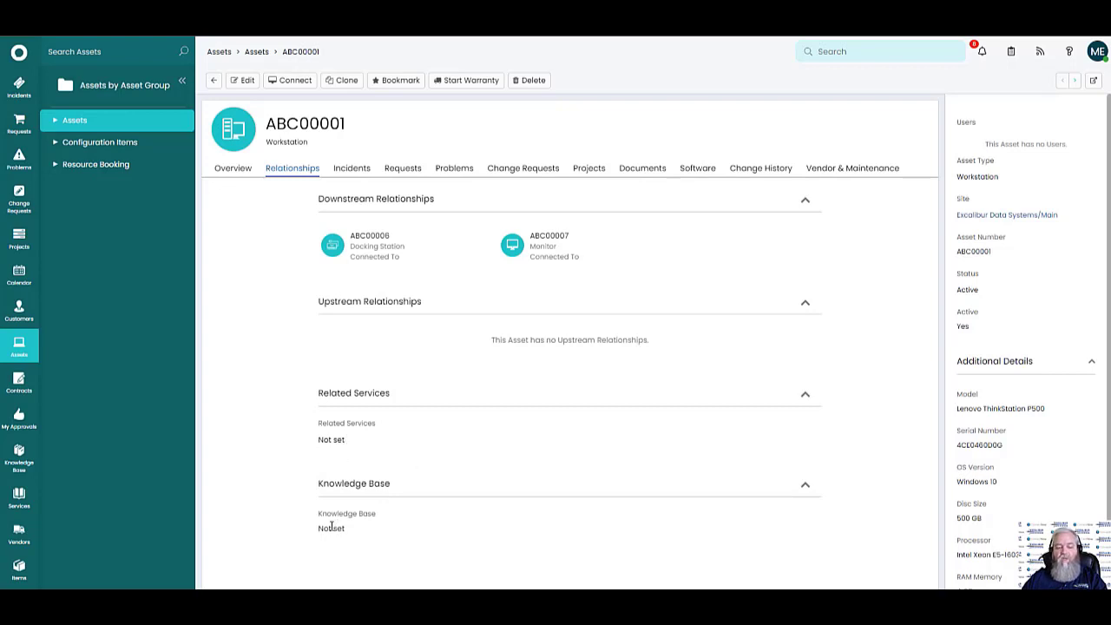
click(361, 171)
click(402, 172)
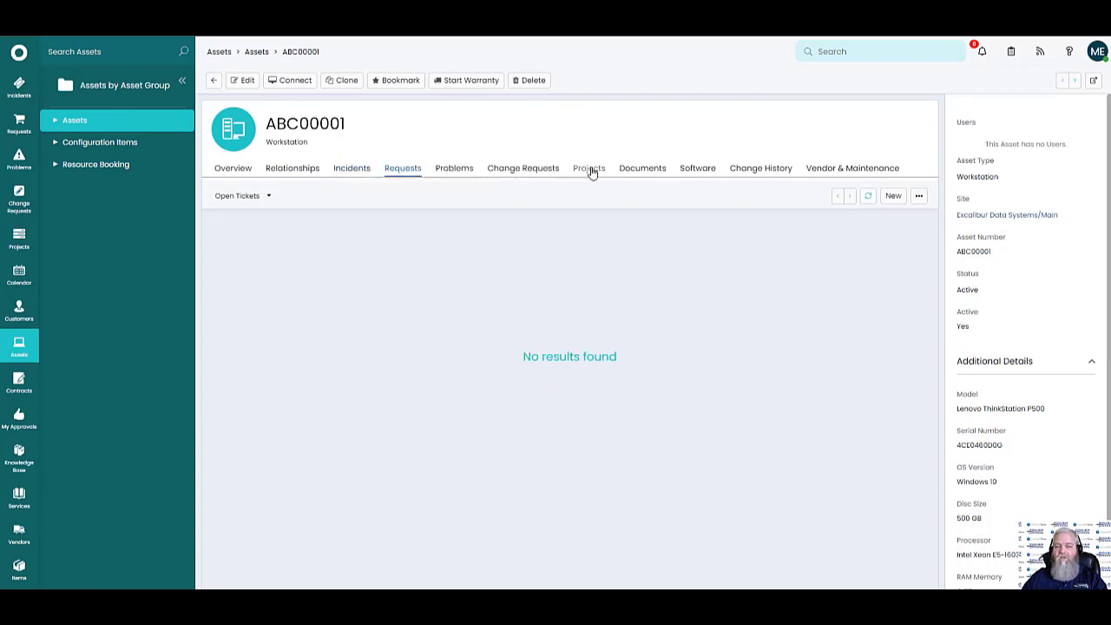
Check the asset's Change History and Vendor & Maintenance tabs, then return to its Overview
click(752, 171)
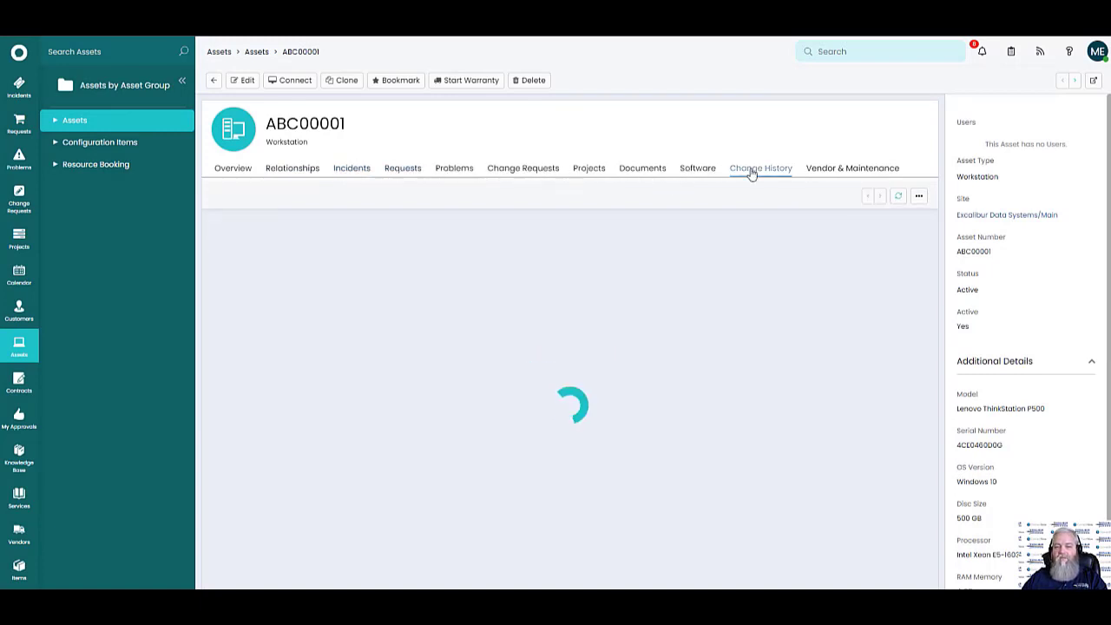
scroll(441, 322, down, 3)
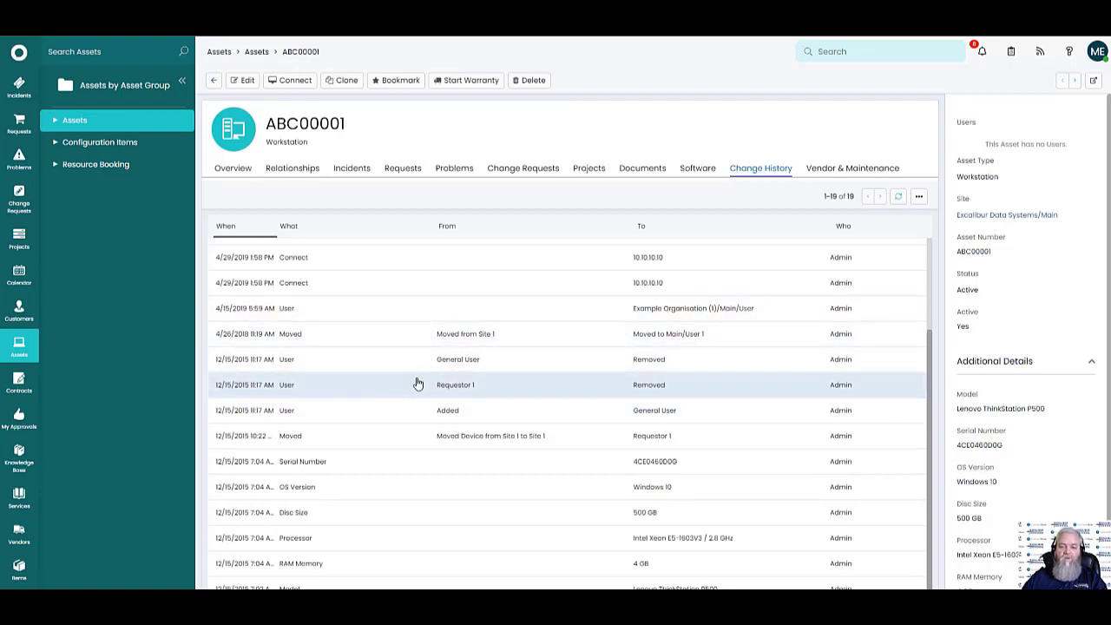
scroll(417, 382, up, 3)
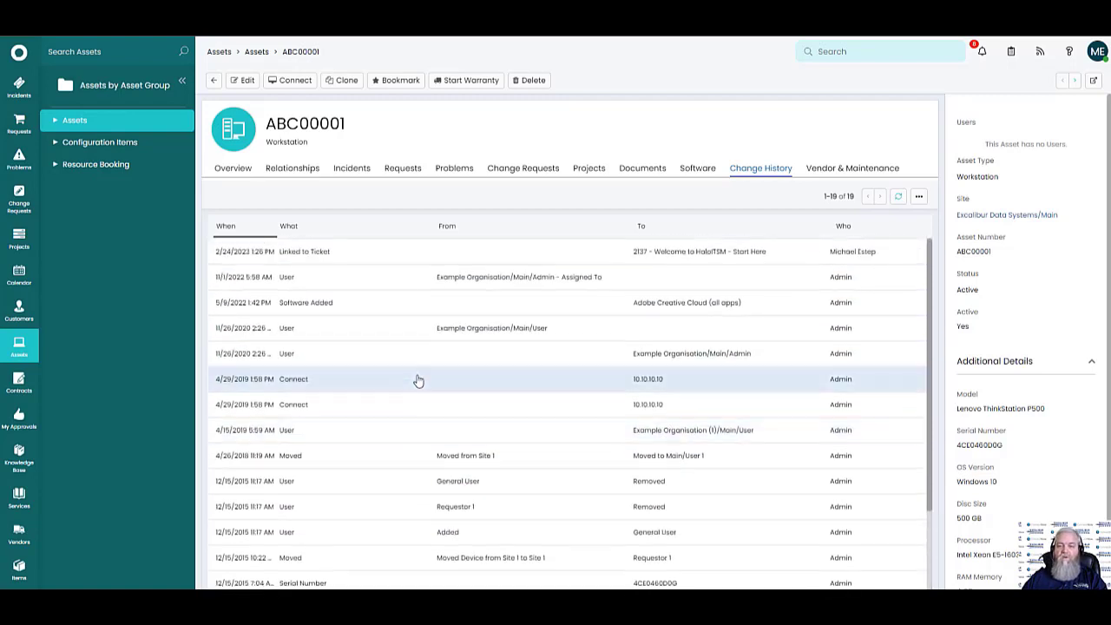
click(837, 171)
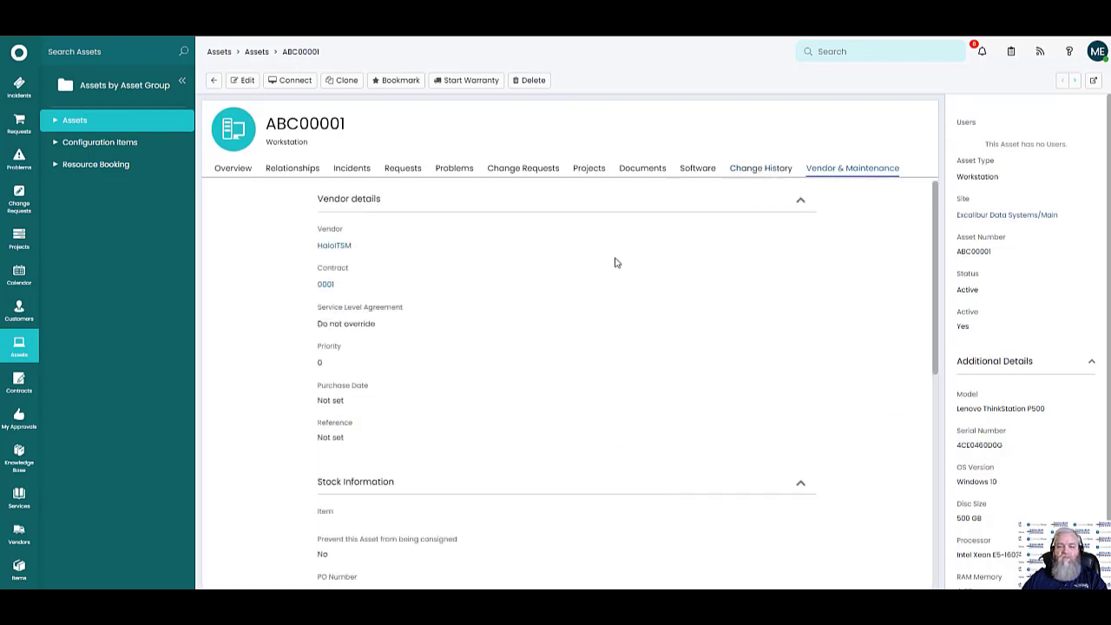
click(231, 171)
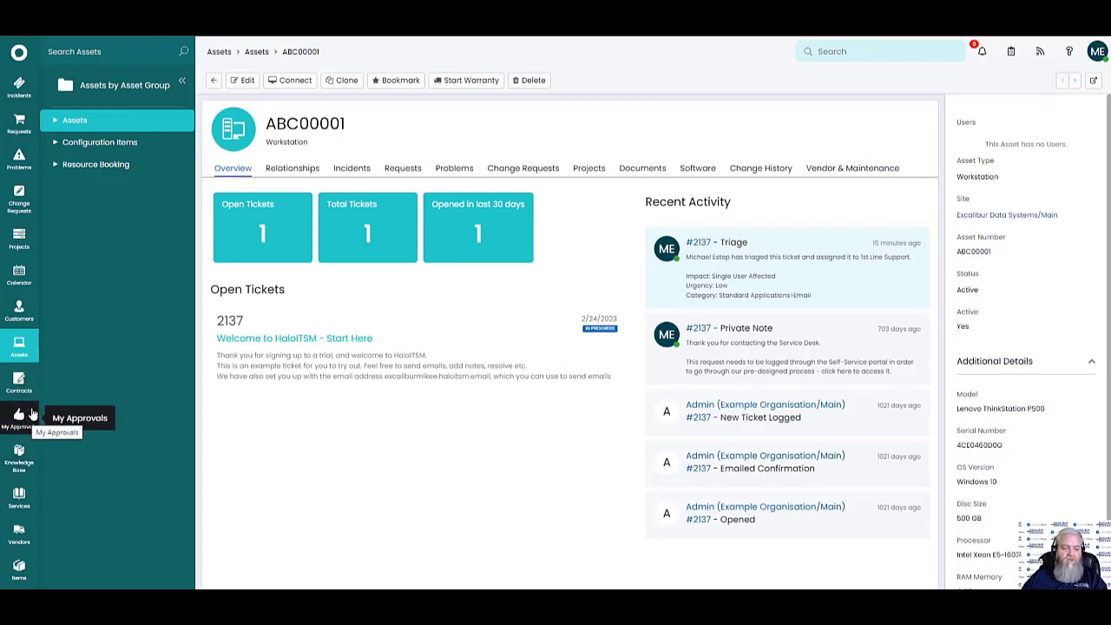
click(19, 454)
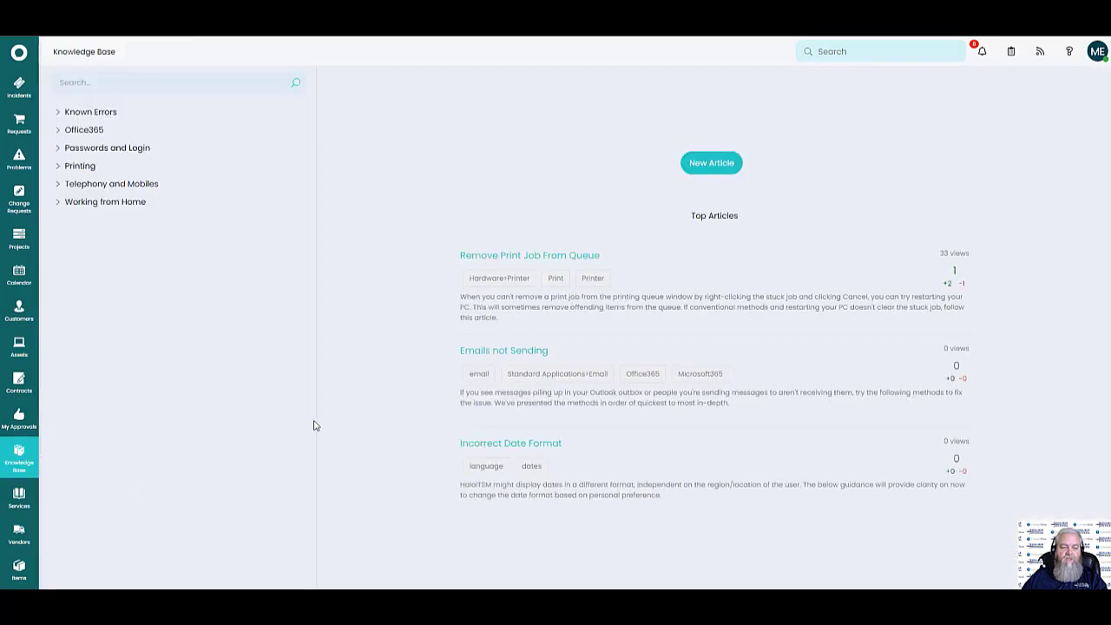
Read the Remove Print Job From Queue, Emails not Sending and Incorrect Date Format articles, then show all services
click(500, 259)
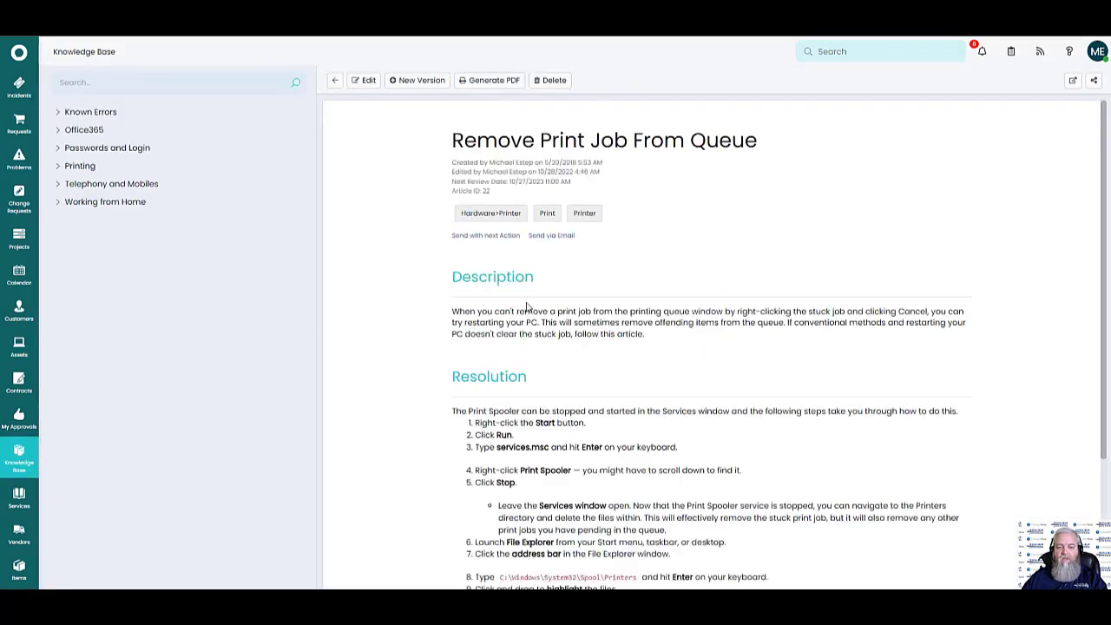
scroll(802, 372, down, 3)
scroll(792, 369, up, 3)
click(334, 80)
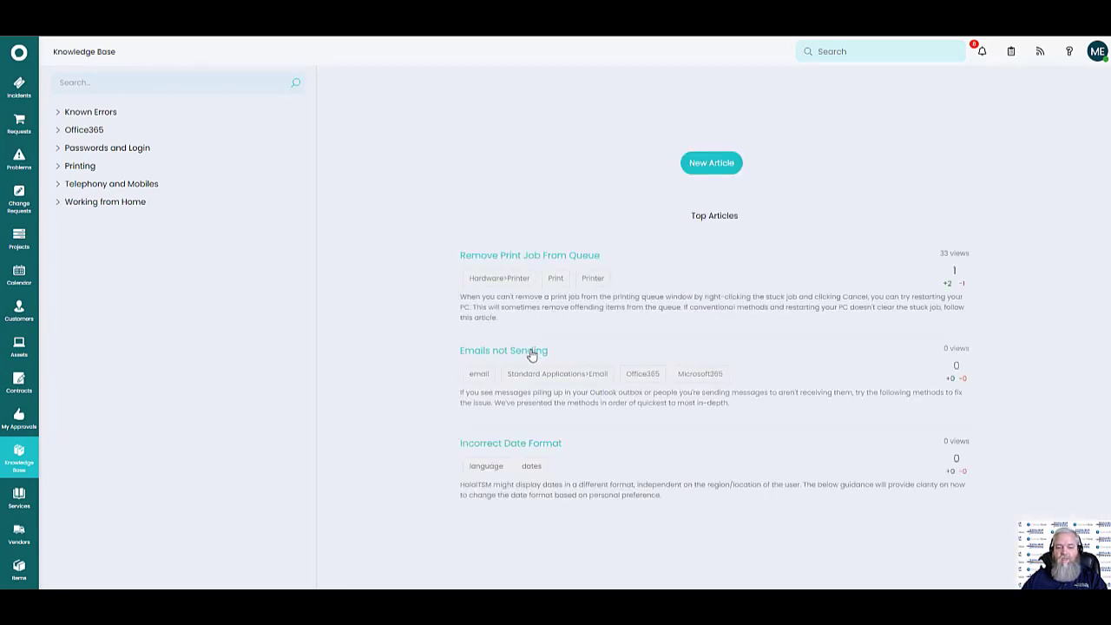
click(531, 351)
scroll(731, 335, down, 5)
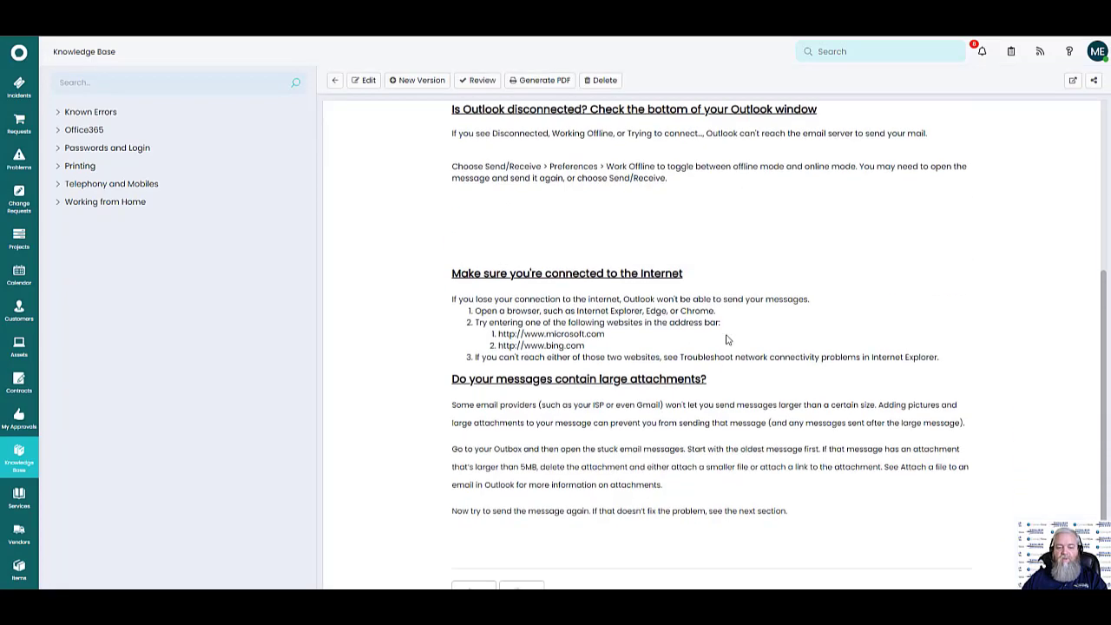
scroll(735, 340, up, 5)
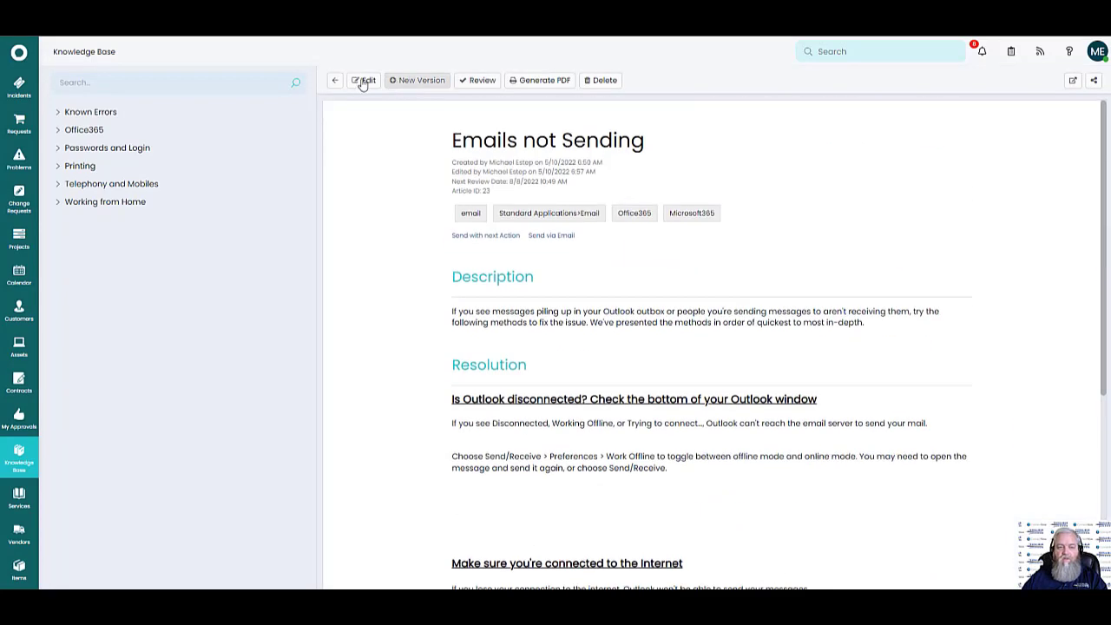
click(335, 80)
click(506, 441)
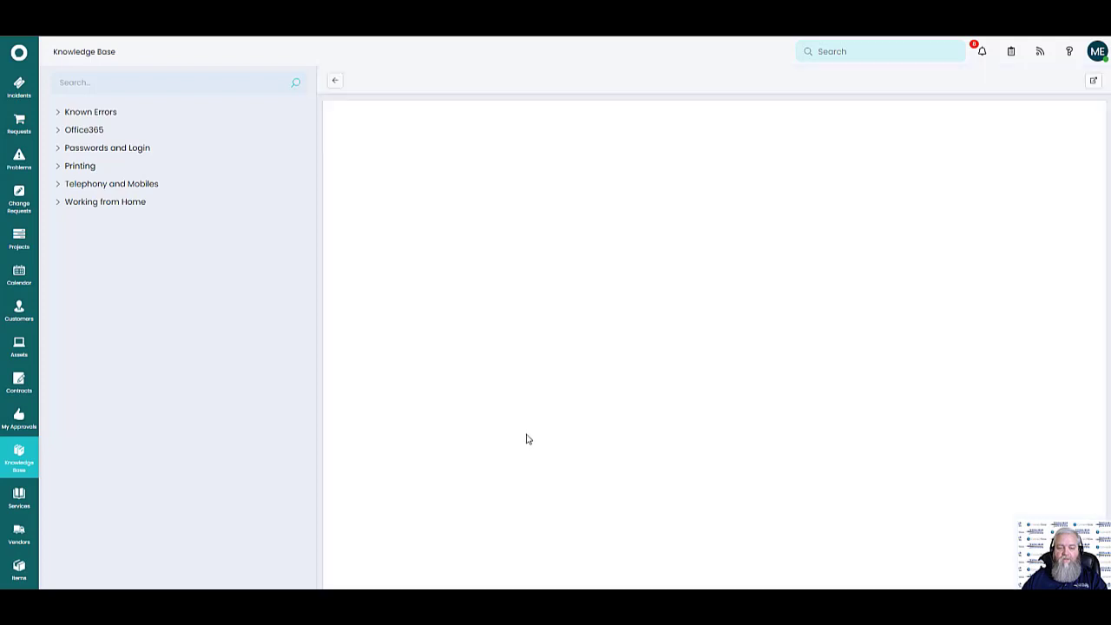
click(335, 81)
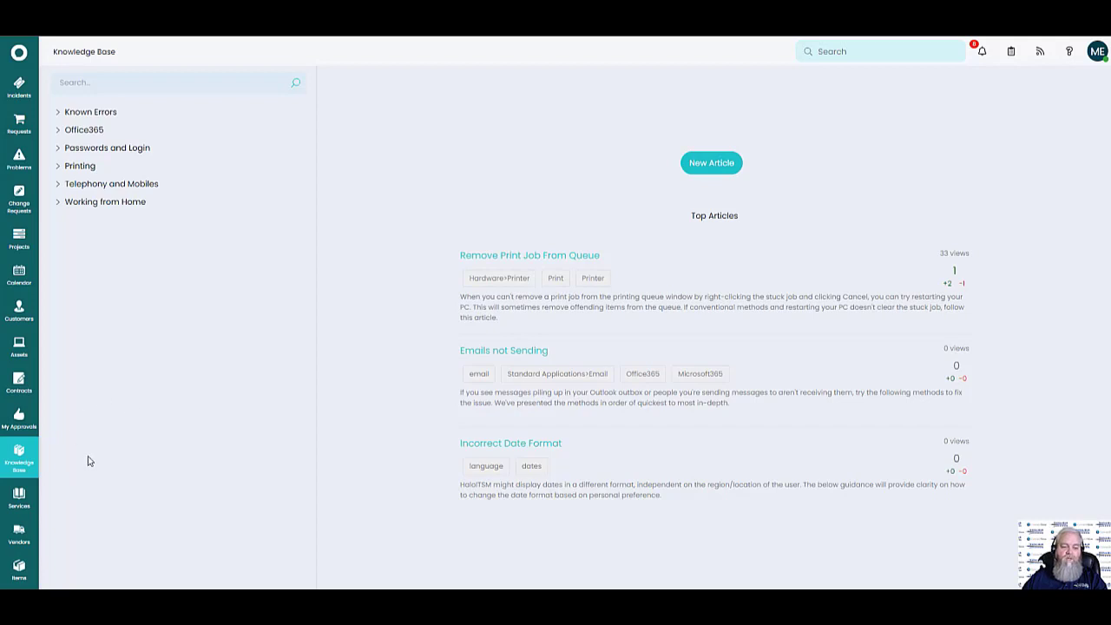
click(19, 497)
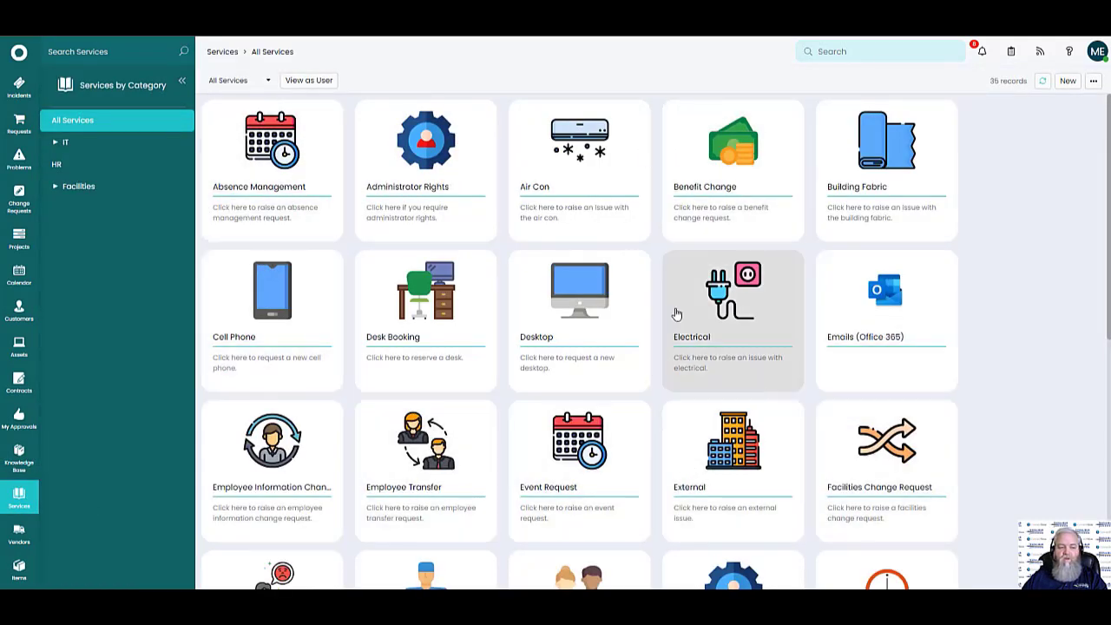
Open the HaloITSM vendor record's API Access tab, showing Allow Access set to No
click(19, 534)
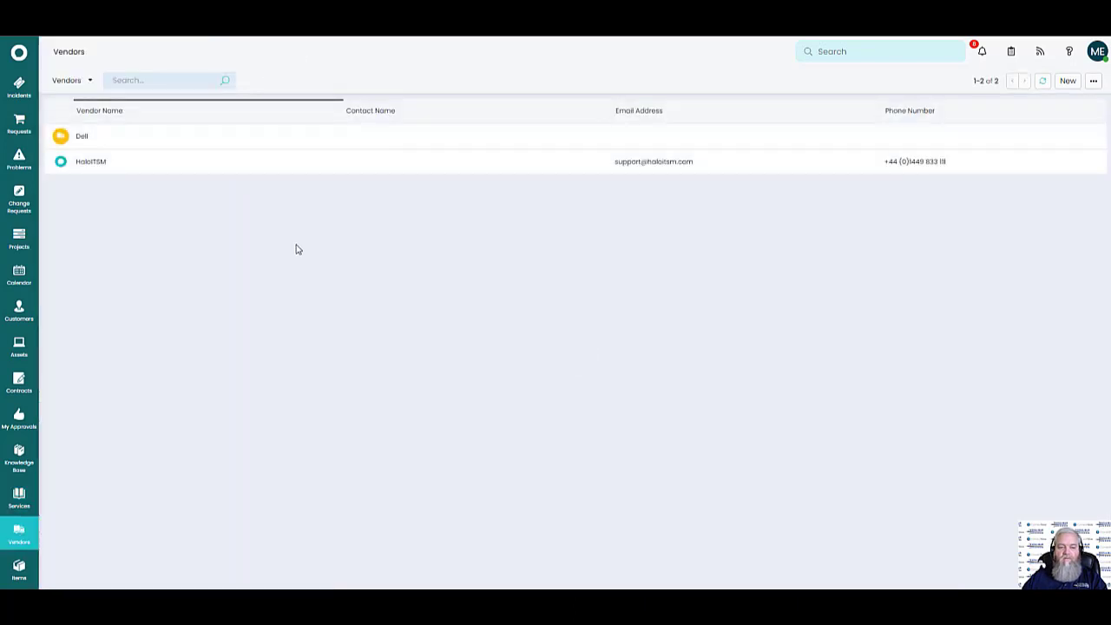
click(92, 165)
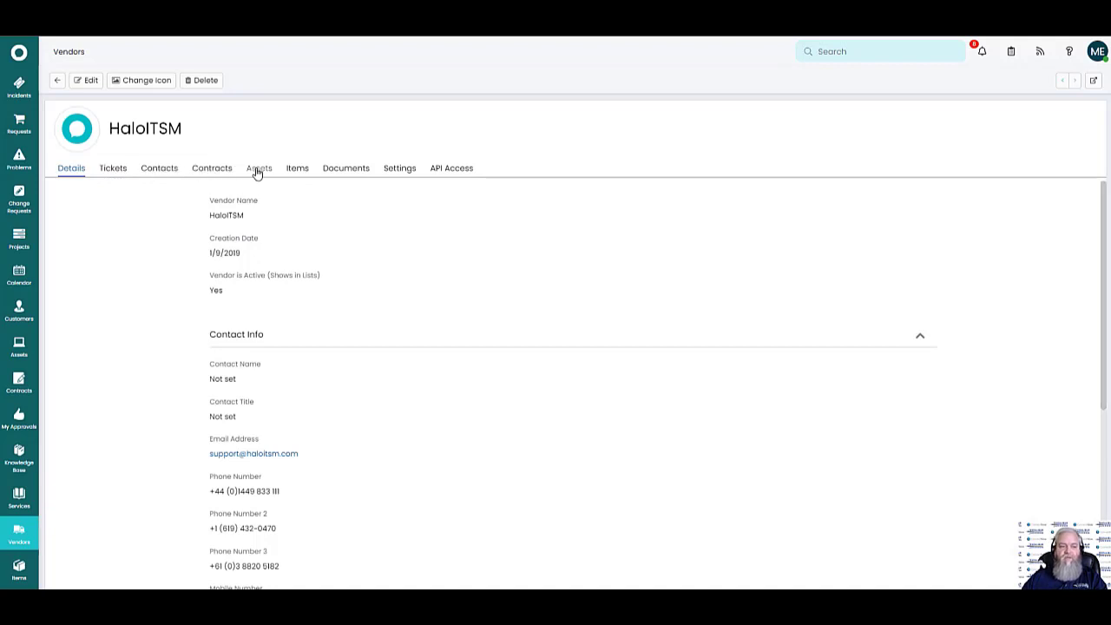
click(453, 170)
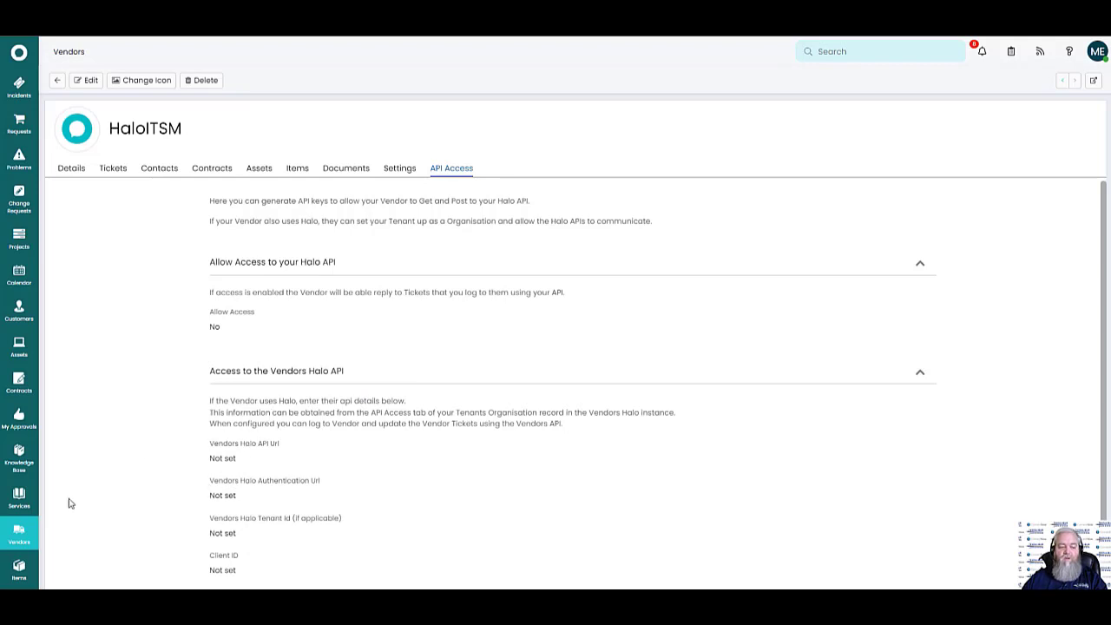
scroll(18, 531, down, 2)
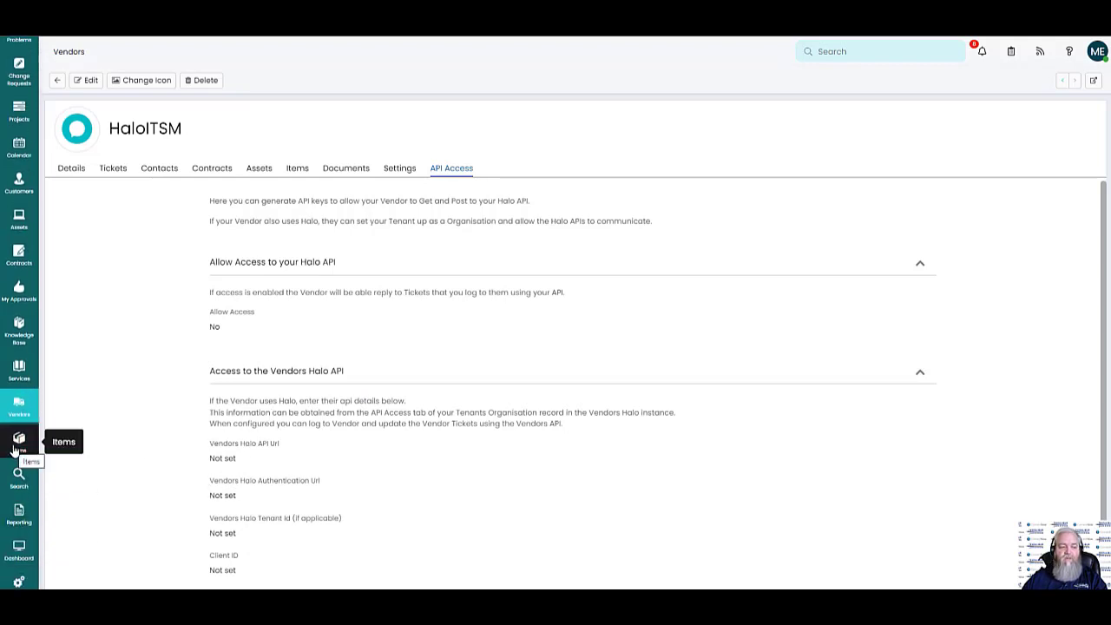
click(18, 443)
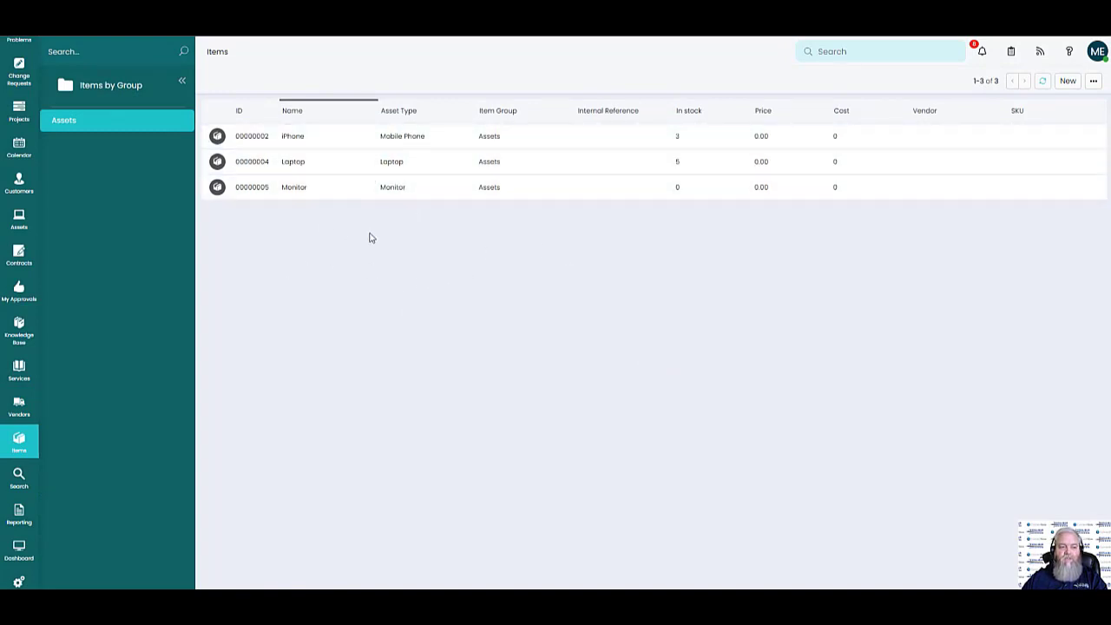
Check the iPhone stock item's Images and Details tabs, then go to Reporting's empty My Reports
click(404, 142)
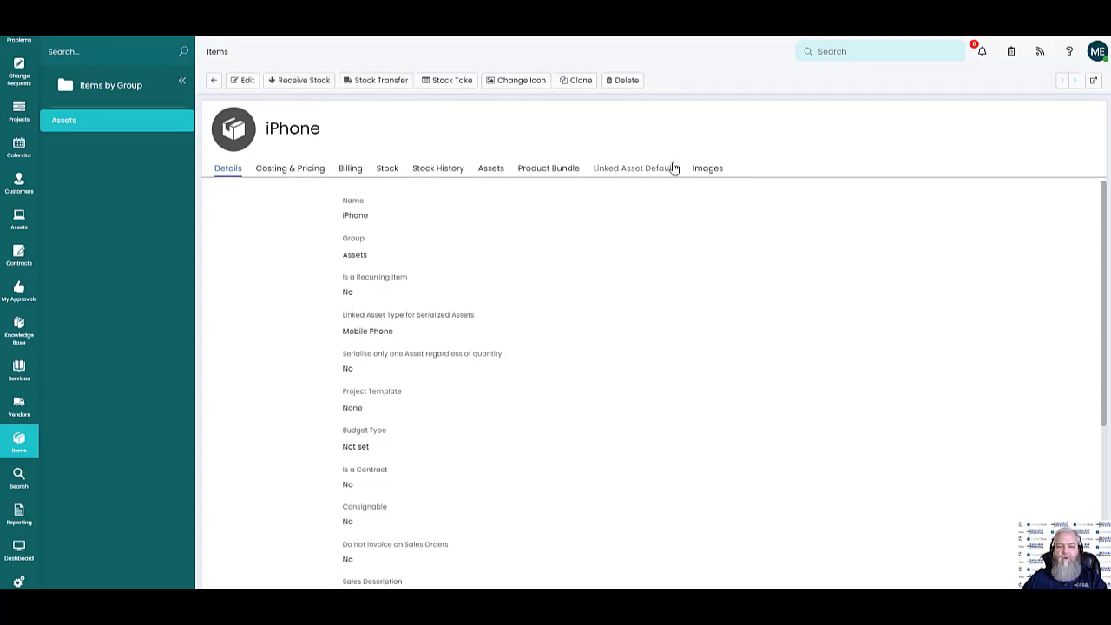
click(708, 172)
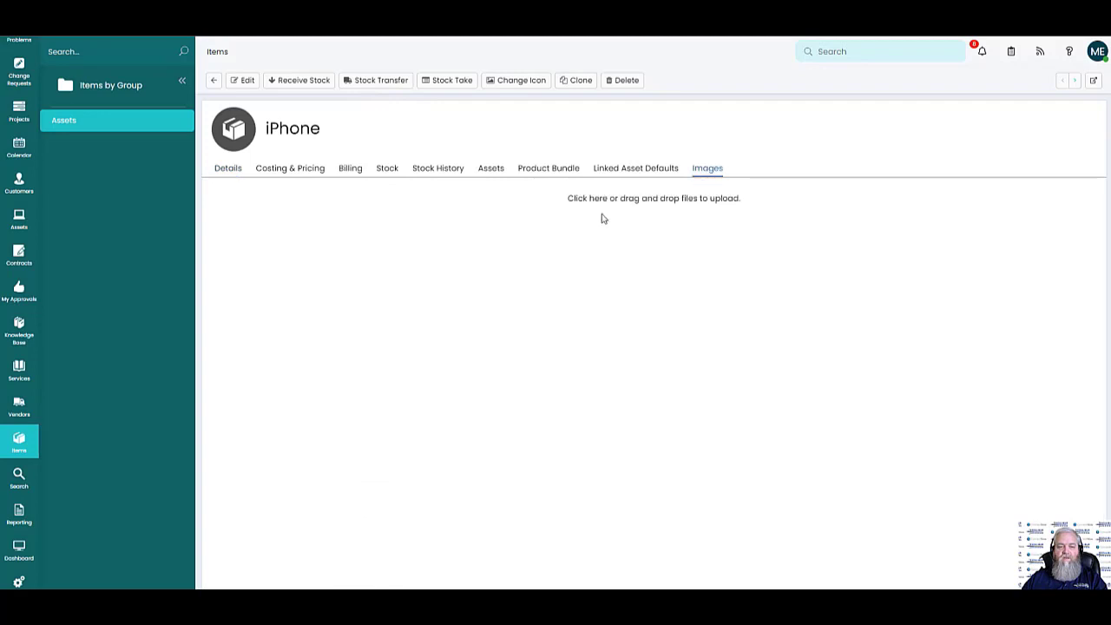
click(225, 171)
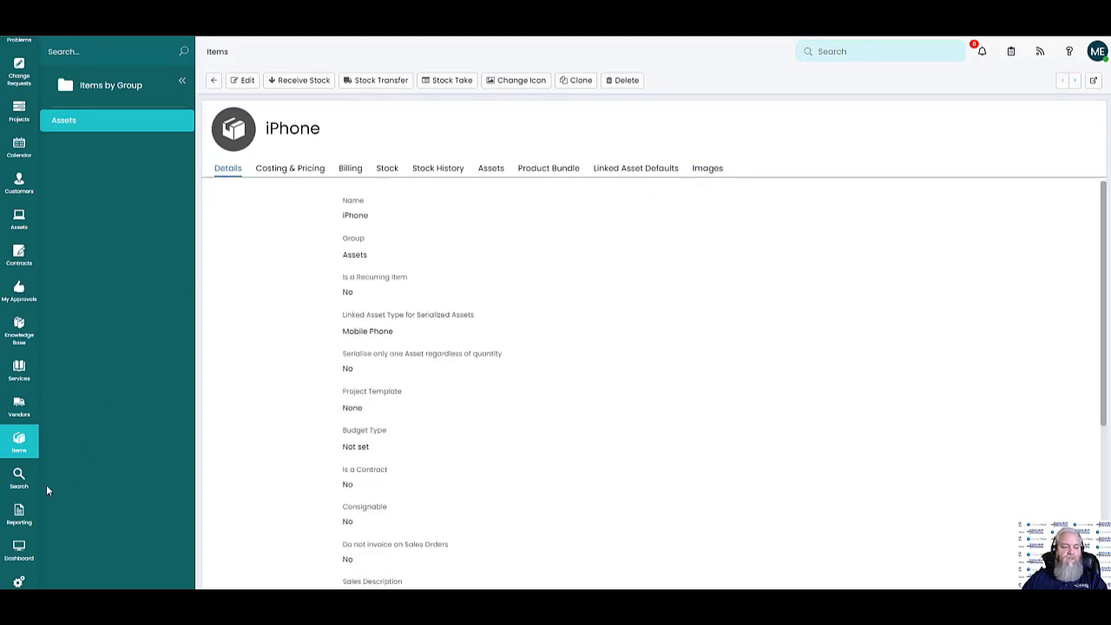
click(21, 512)
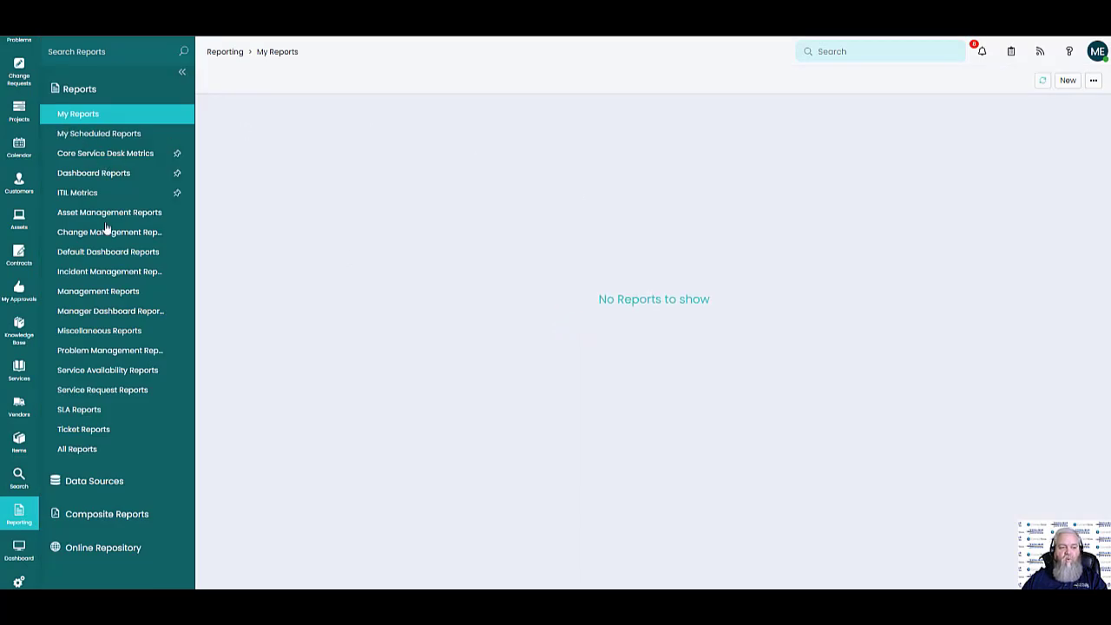
Browse local report categories, then online repository categories like Default Dashboard and Items Stock
click(105, 271)
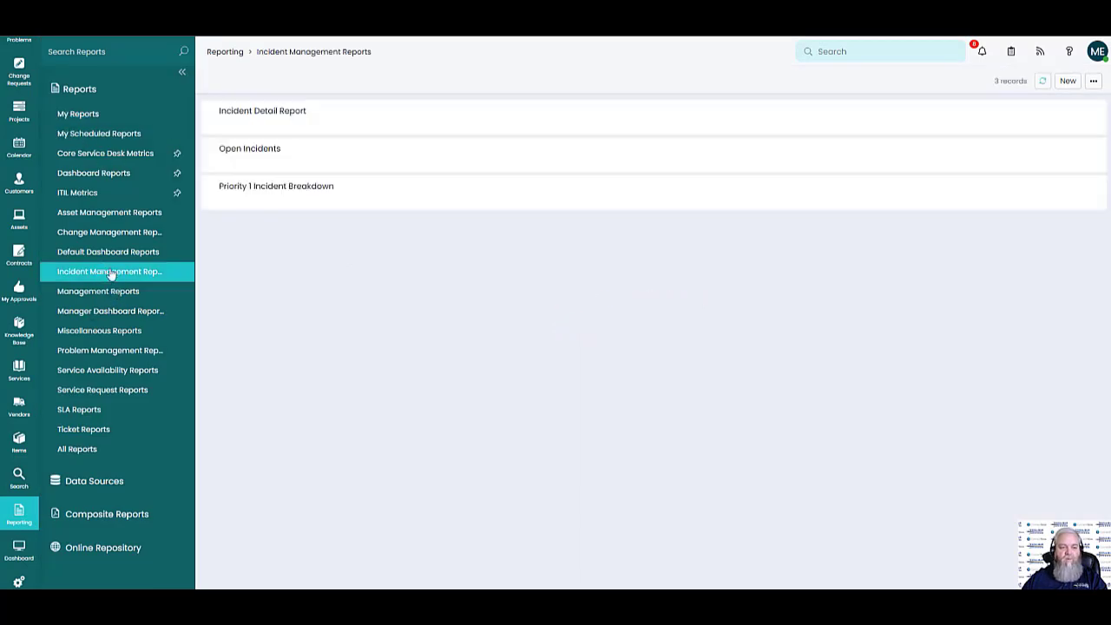
click(106, 329)
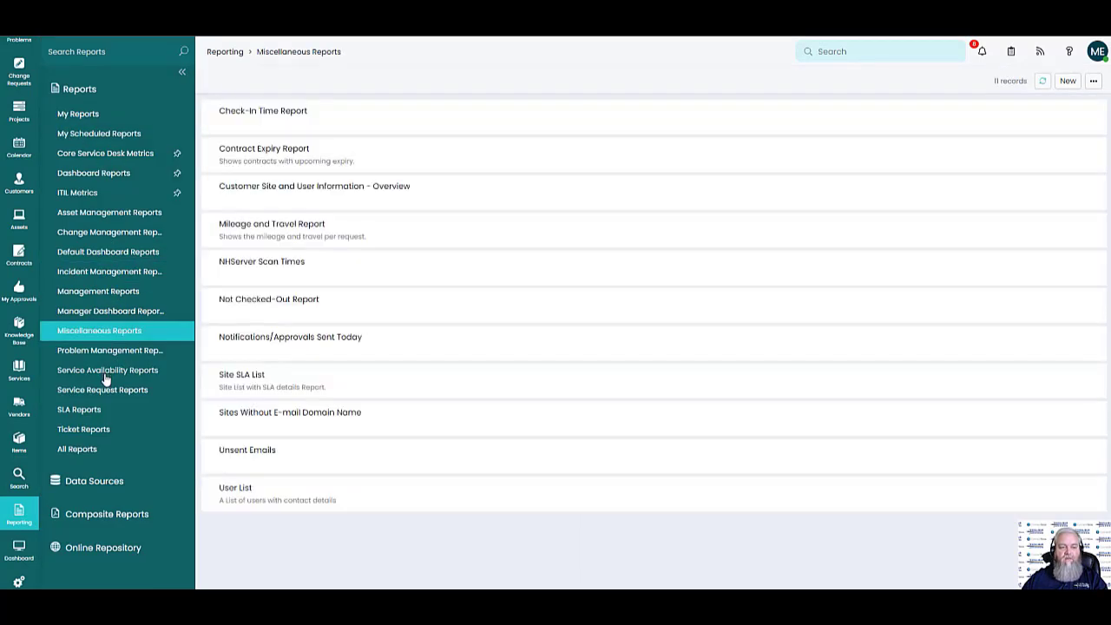
click(105, 371)
click(110, 391)
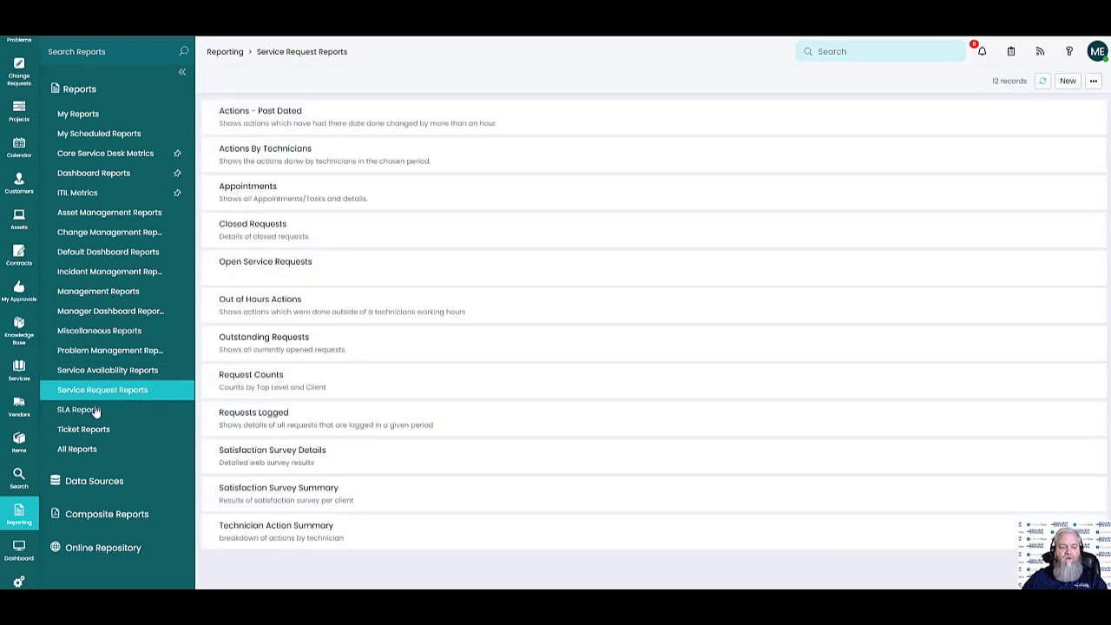
click(100, 548)
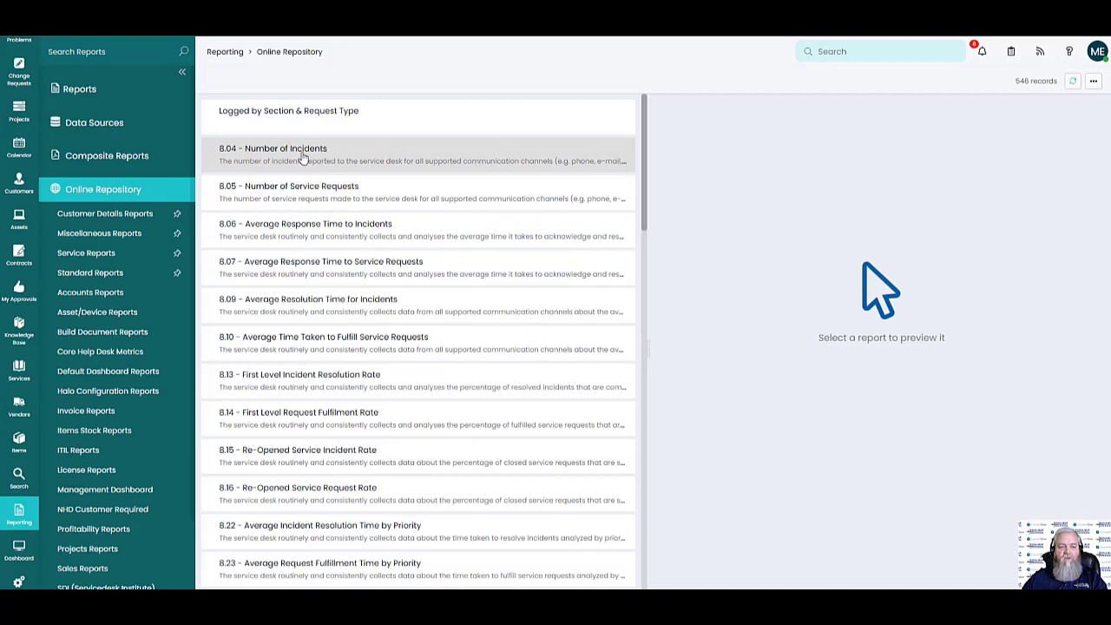
click(119, 372)
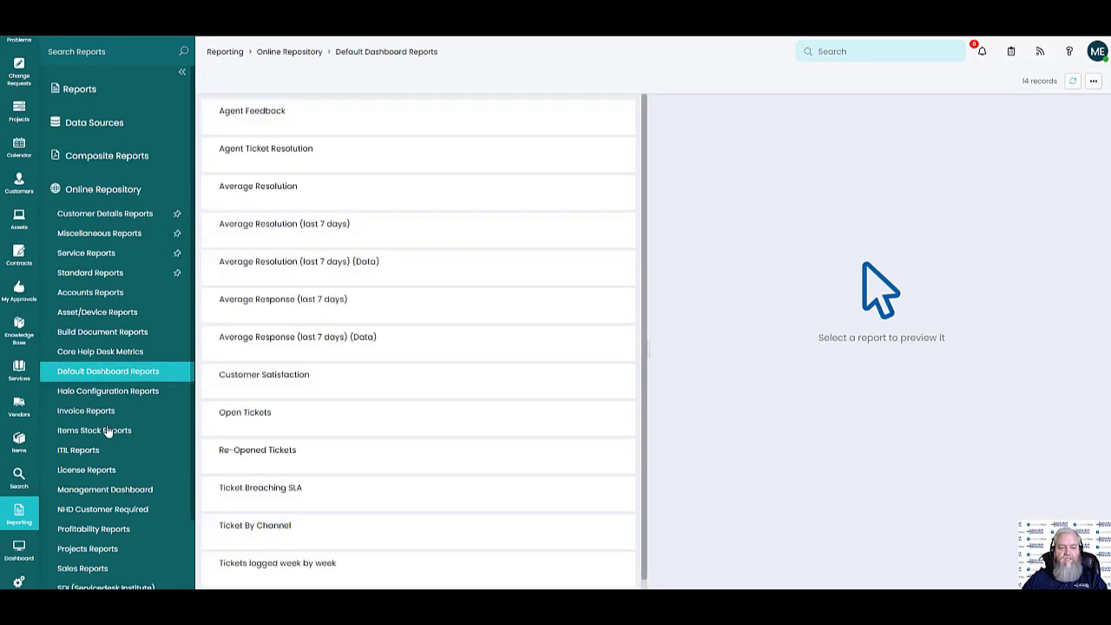
click(108, 428)
click(99, 352)
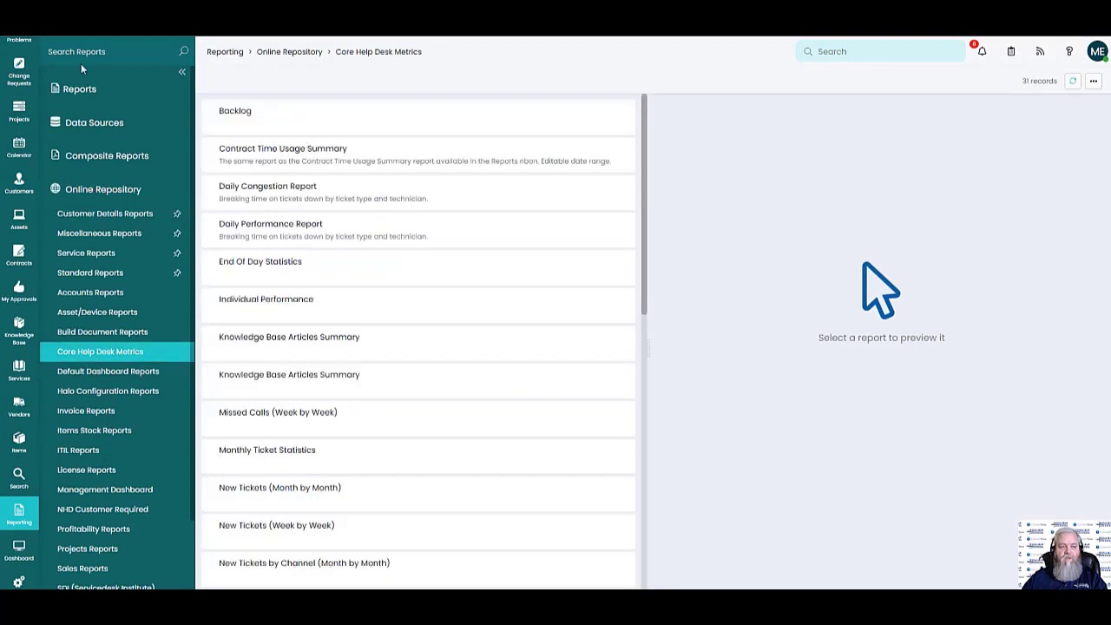
Search the repository for 'sla' and add the 8.06 Average Response Time to Incidents report
click(80, 52)
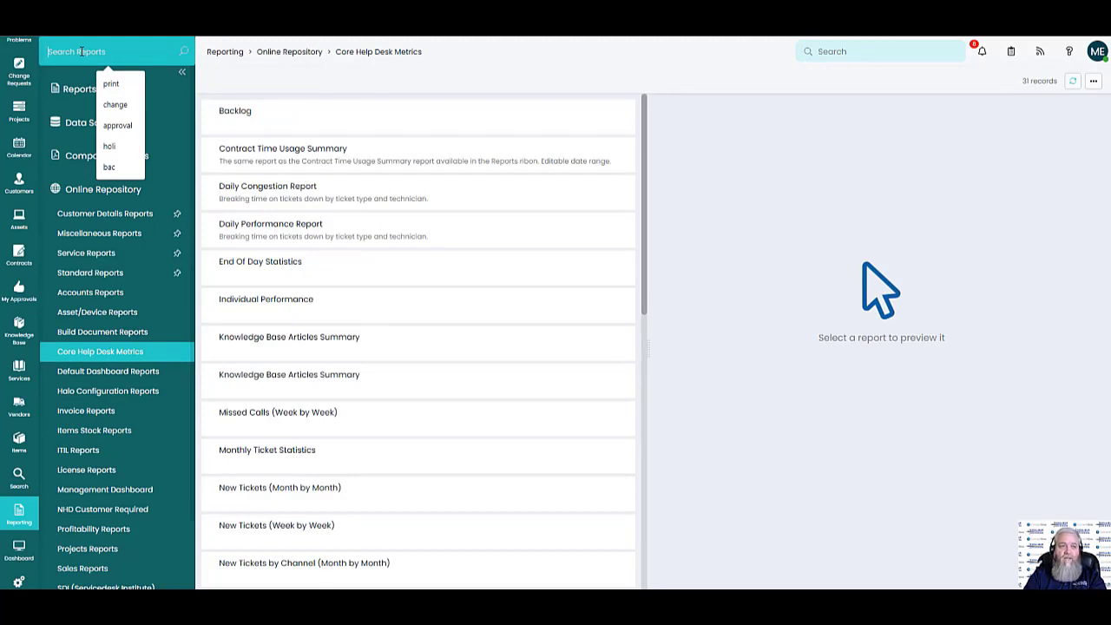
text(sla)
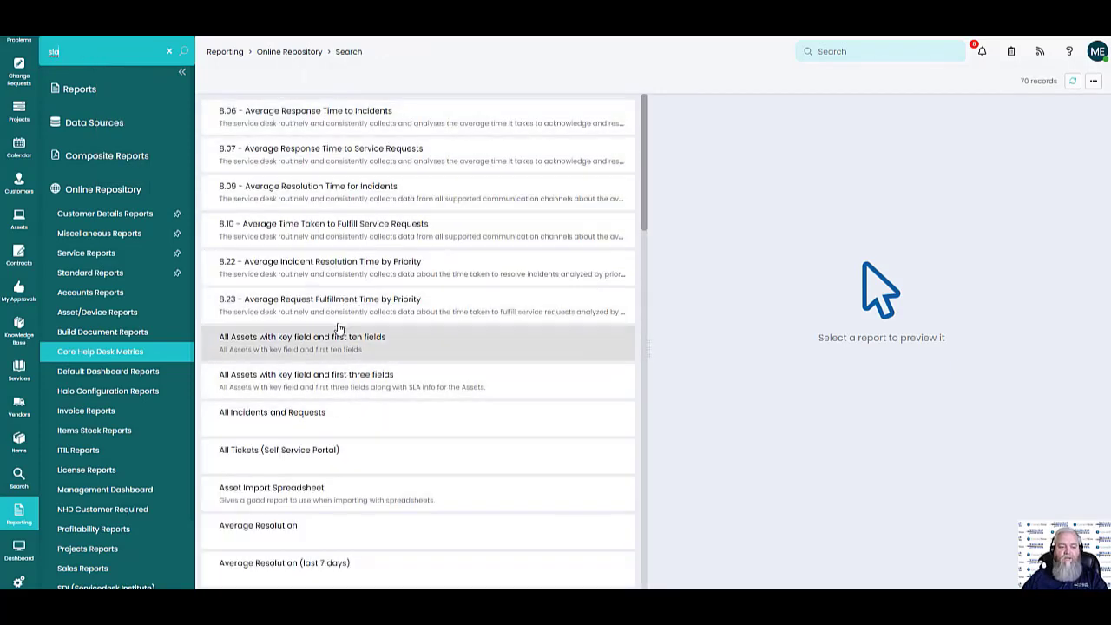
click(343, 126)
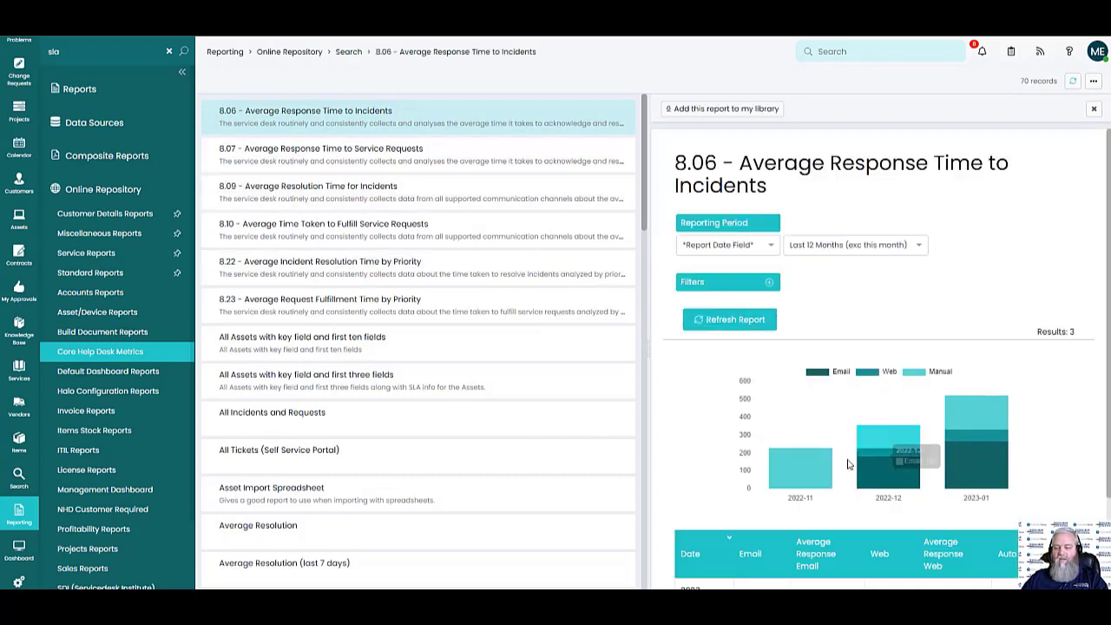
click(691, 110)
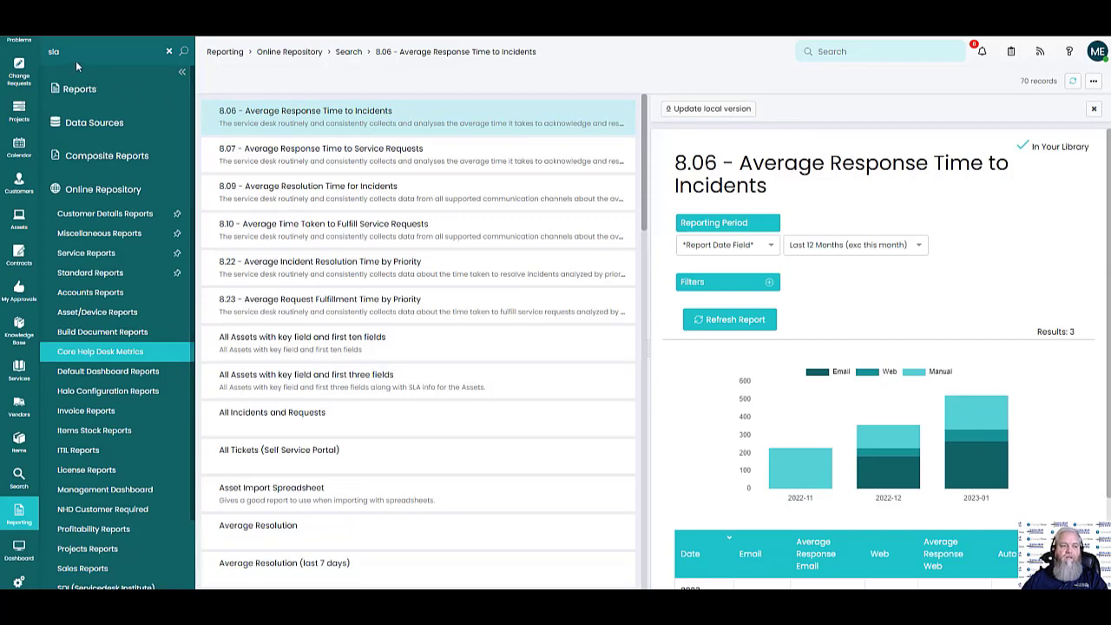
click(76, 89)
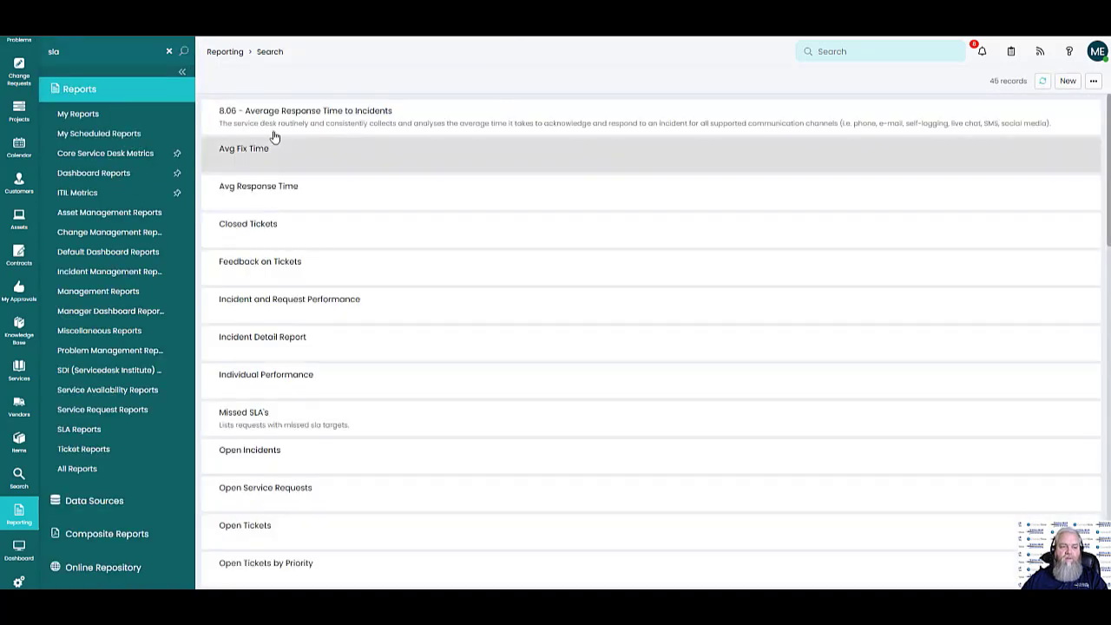
Edit the 8.06 report, reviewing its Details, Data Source, Fields, Chart Setup and Appearance
click(293, 119)
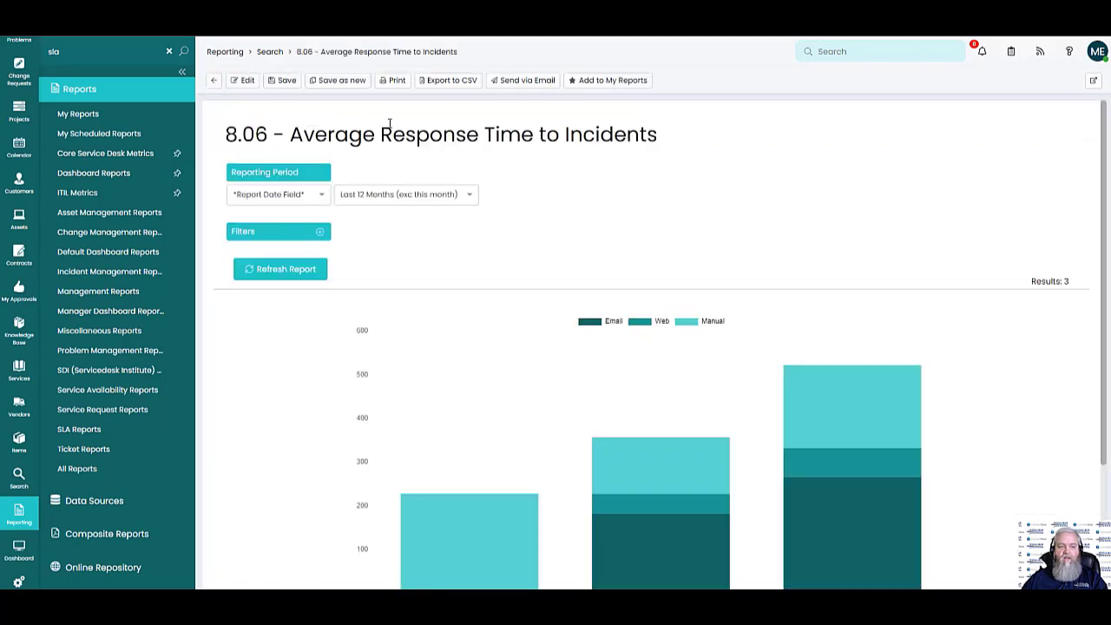
click(246, 80)
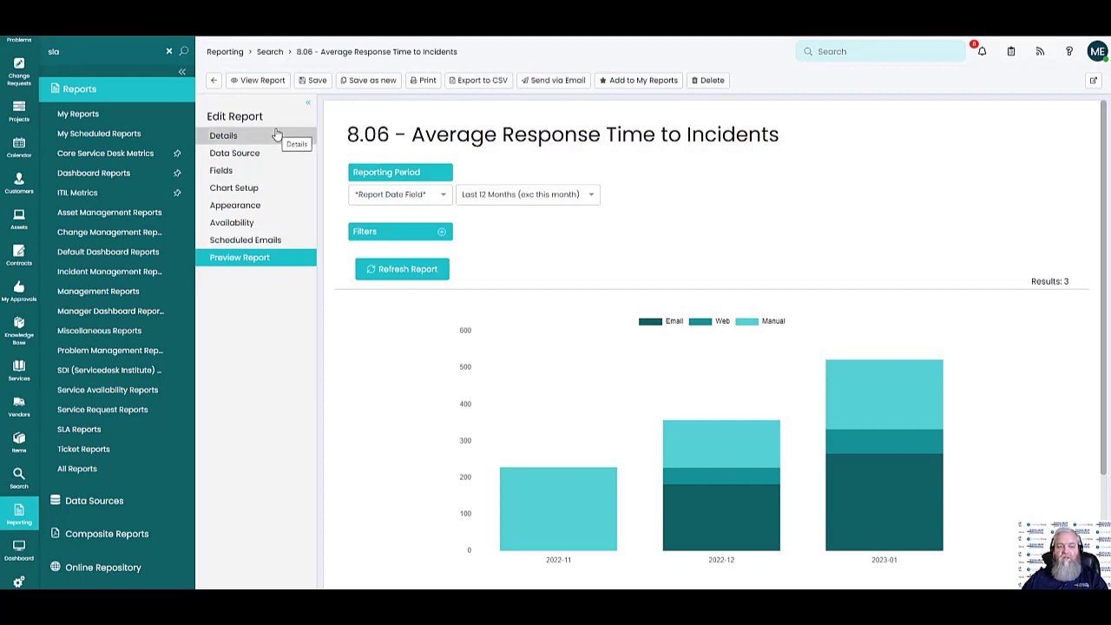
click(230, 136)
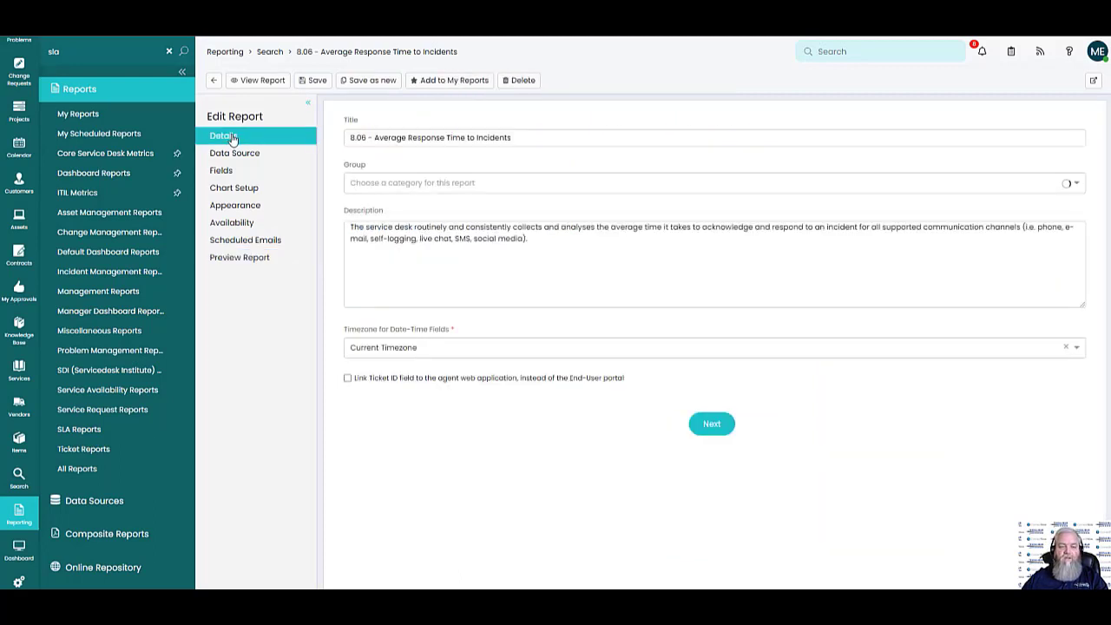
click(270, 153)
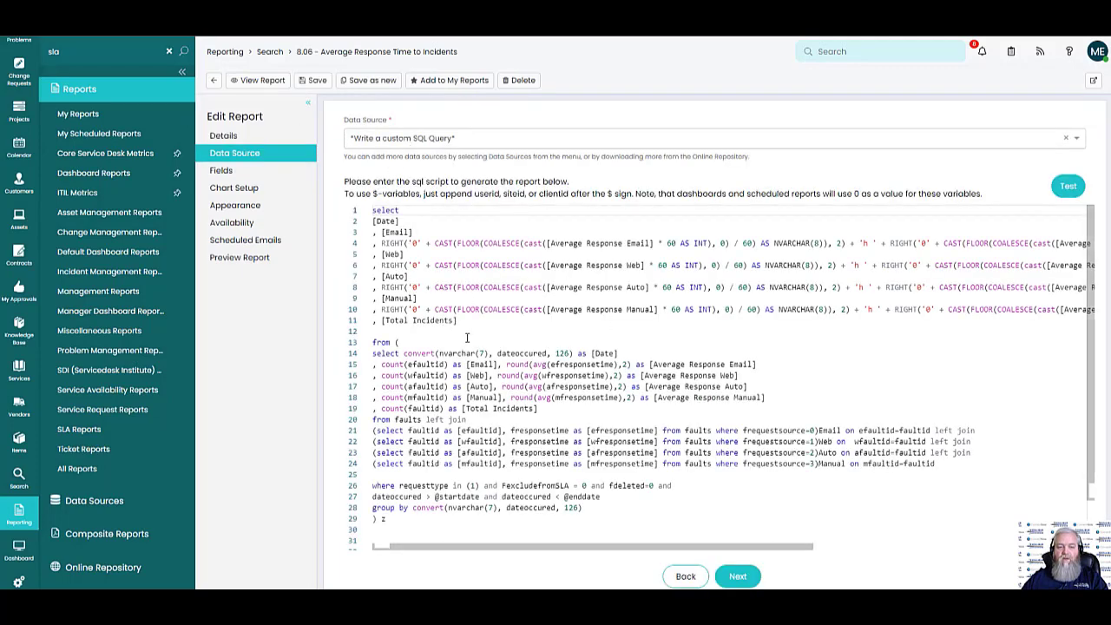
click(222, 170)
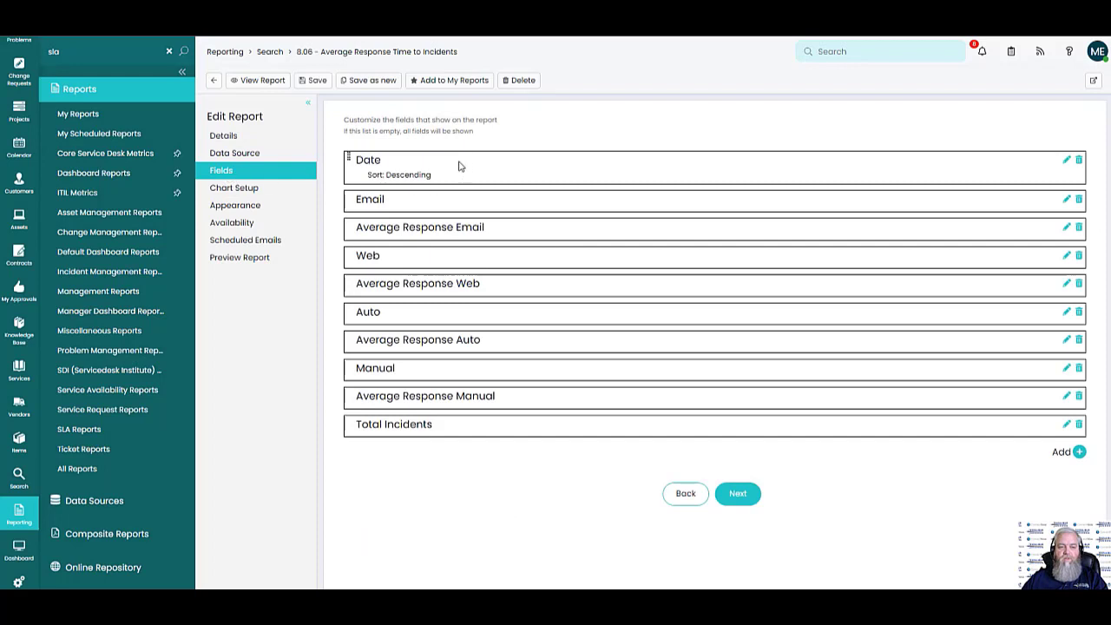
click(269, 191)
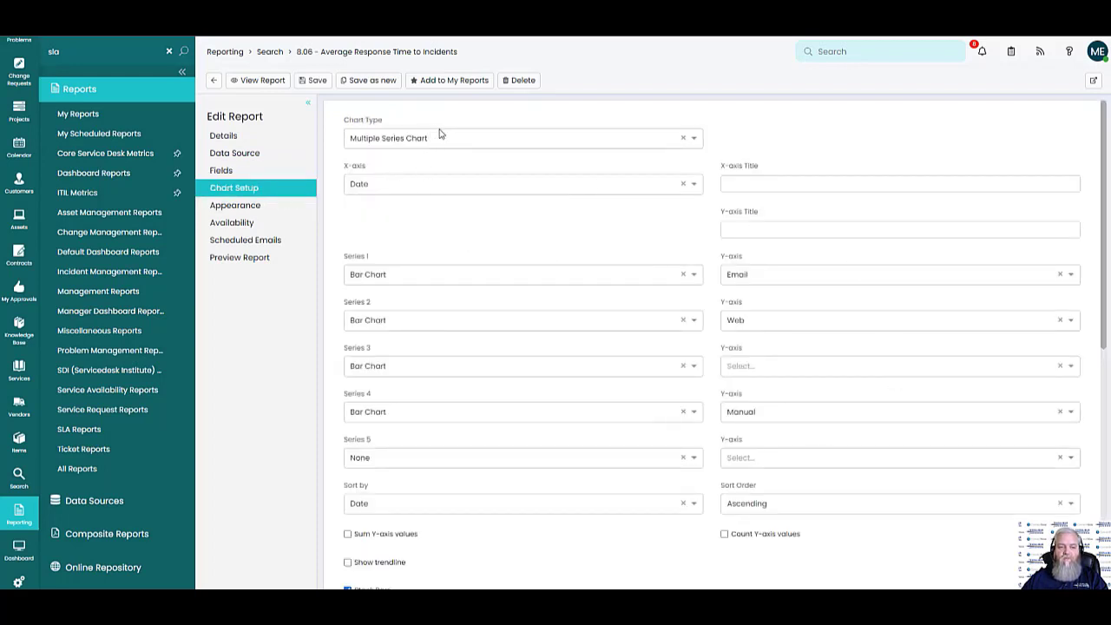
click(252, 209)
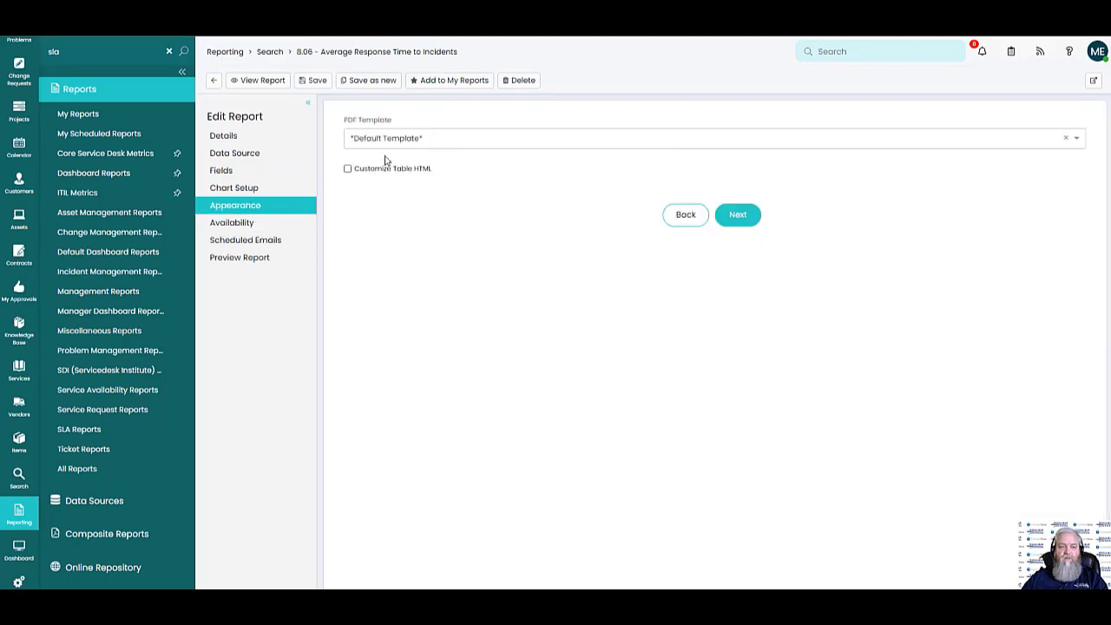
Check the report's Availability settings, then start a new Scheduled Email for it
click(240, 223)
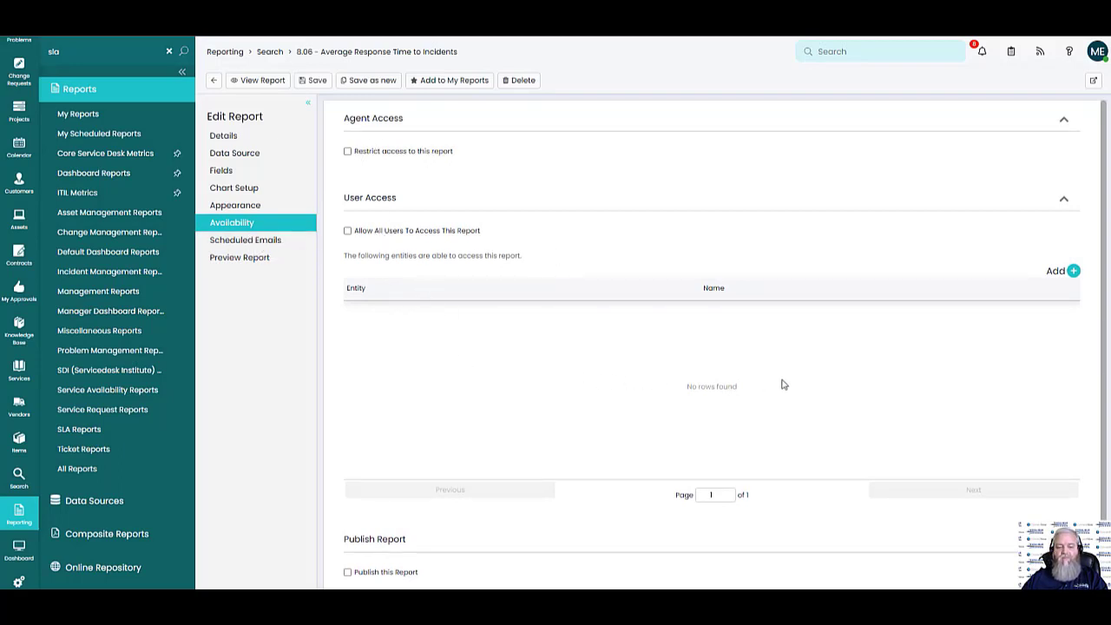
scroll(555, 434, down, 1)
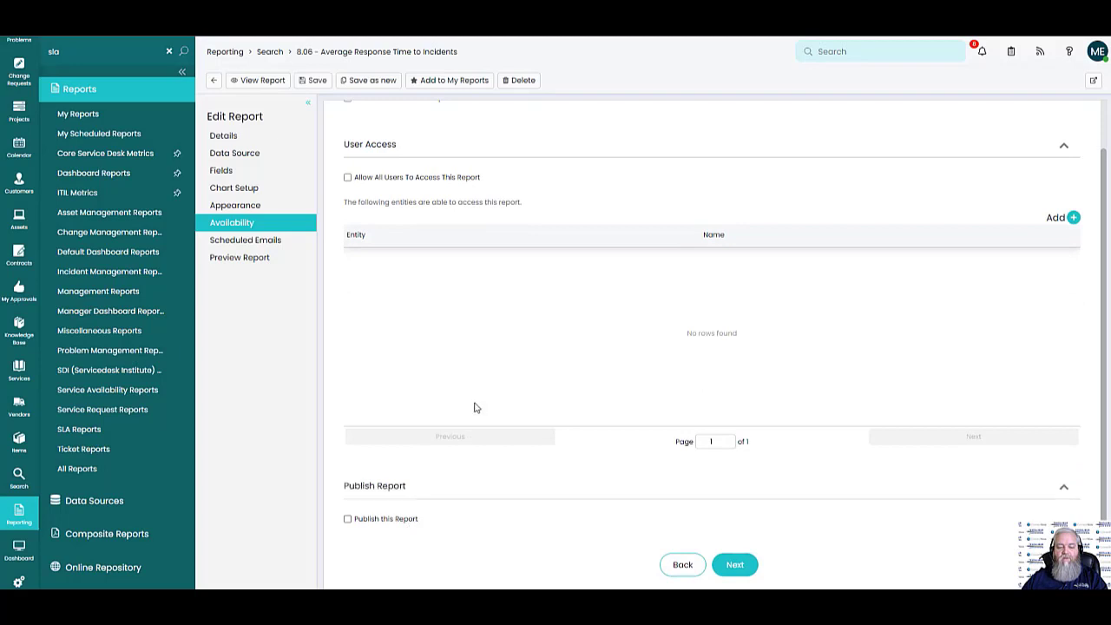
scroll(608, 354, up, 1)
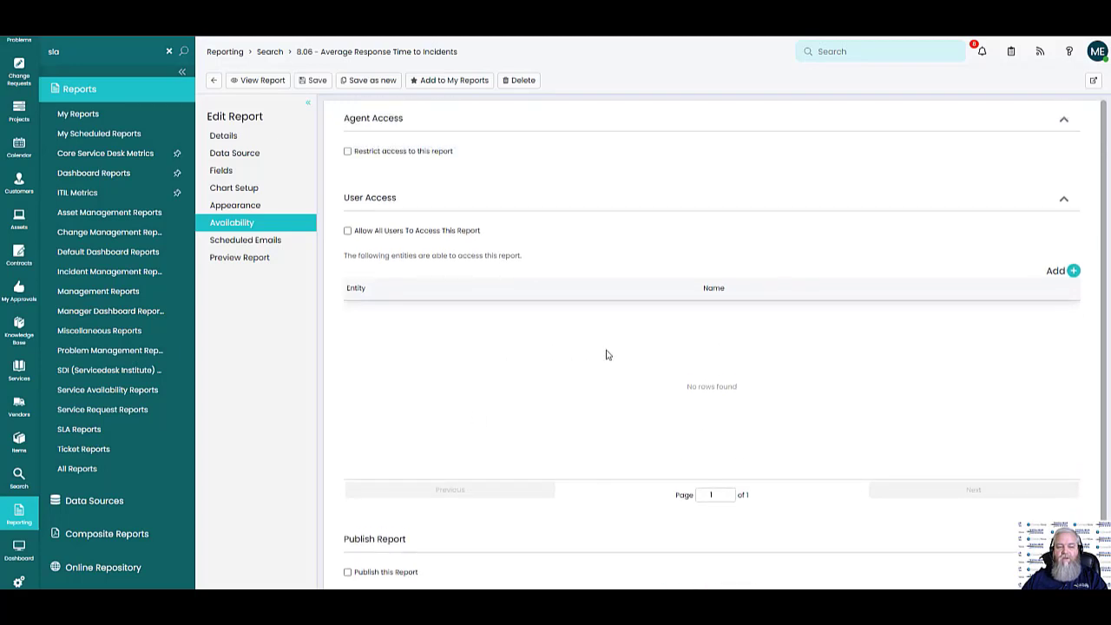
click(278, 242)
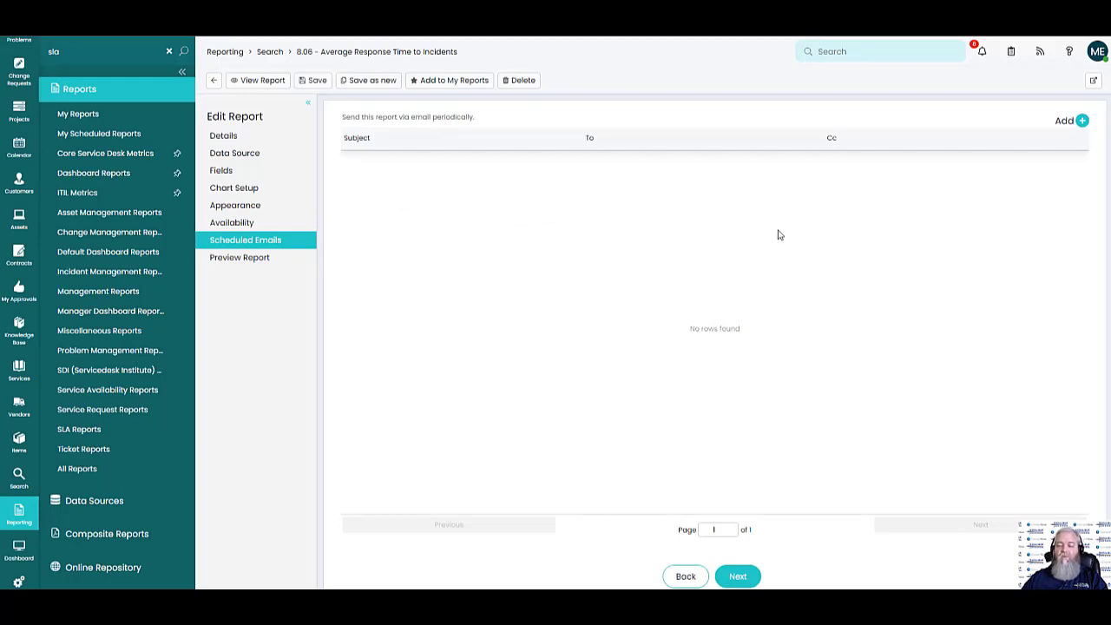
click(1082, 120)
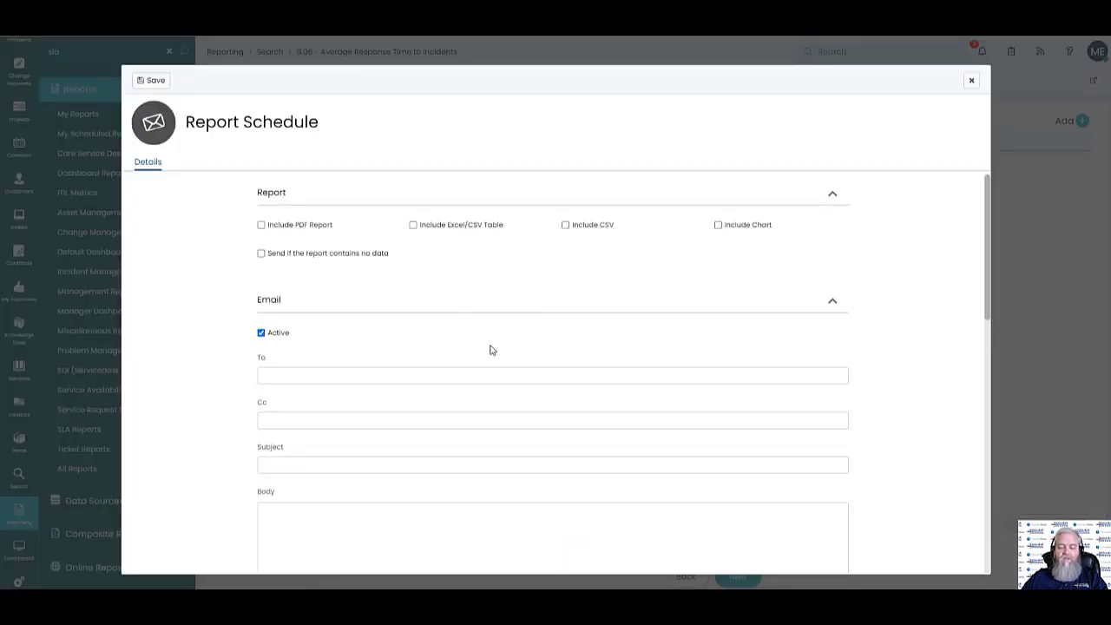
scroll(485, 347, down, 10)
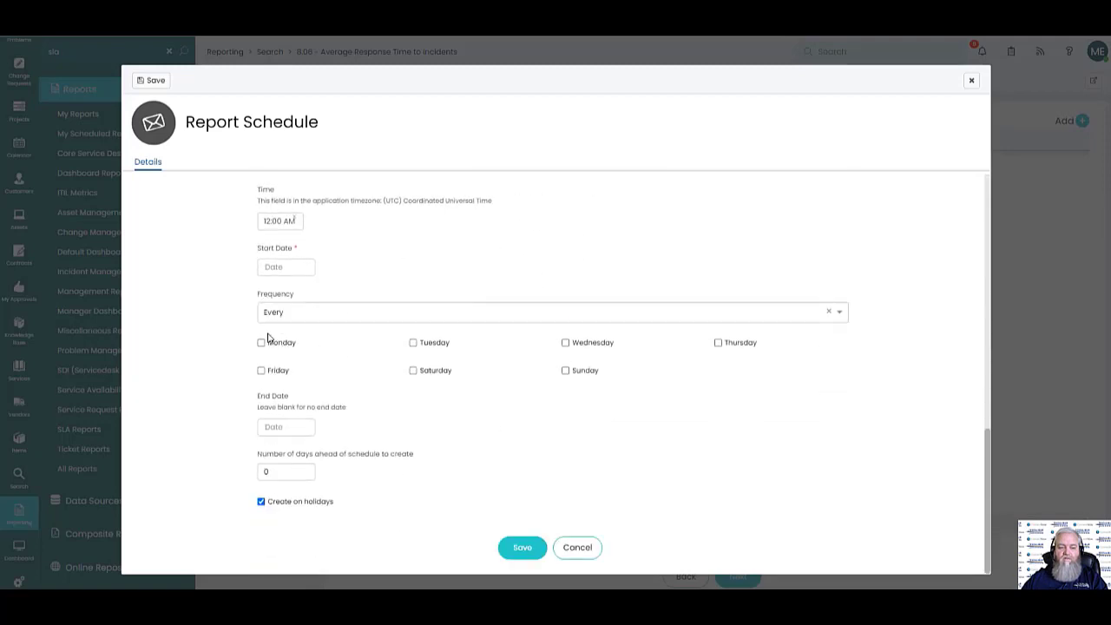
scroll(405, 384, up, 3)
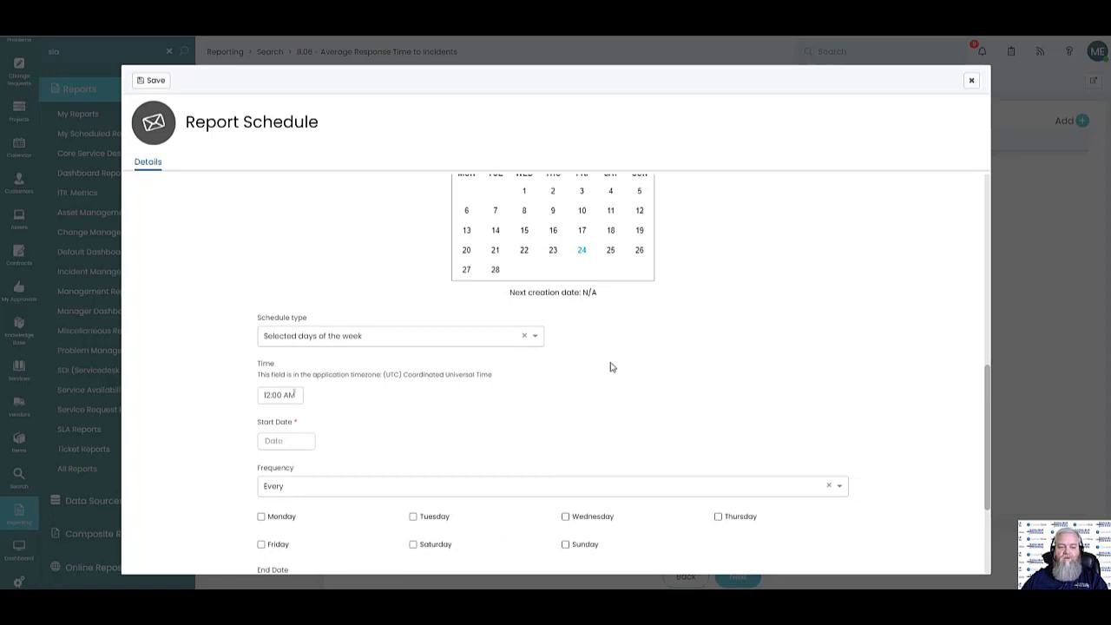
scroll(660, 360, up, 5)
scroll(719, 352, up, 4)
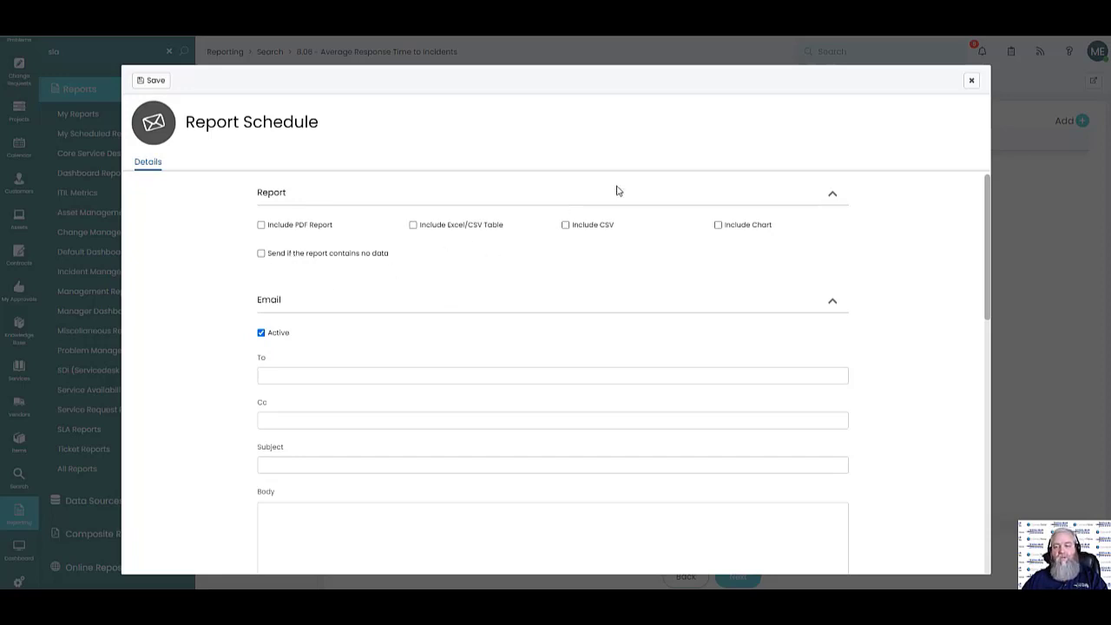
click(973, 84)
click(260, 258)
Scroll through the 8.06 report preview, view the agent dashboard, then open the Configuration features page
scroll(683, 357, down, 1)
scroll(682, 357, down, 3)
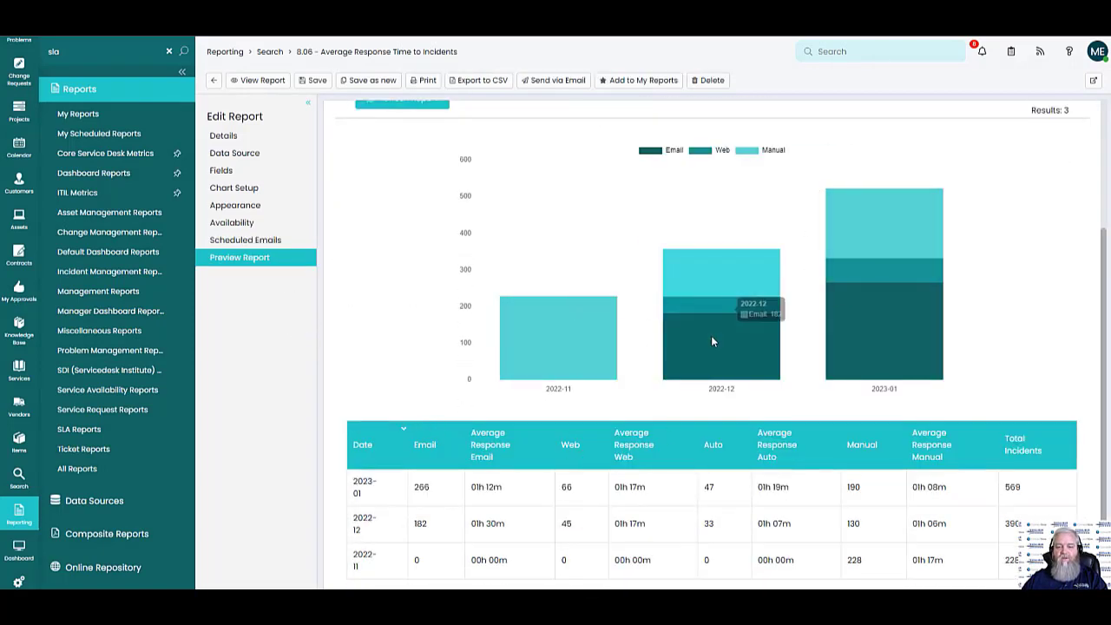
scroll(838, 351, up, 4)
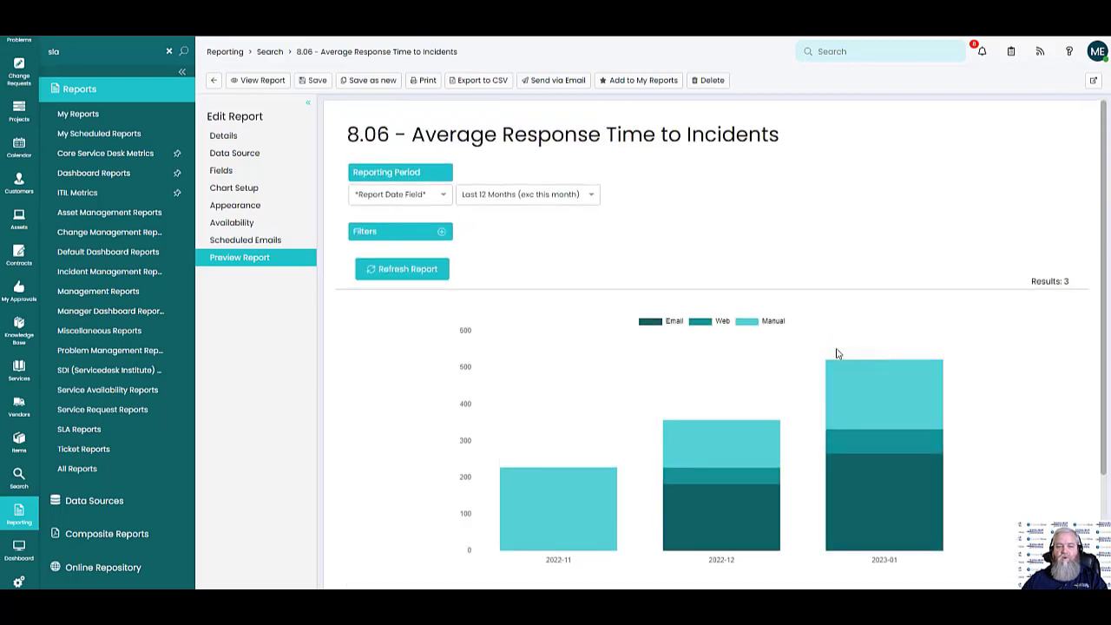
scroll(837, 354, down, 4)
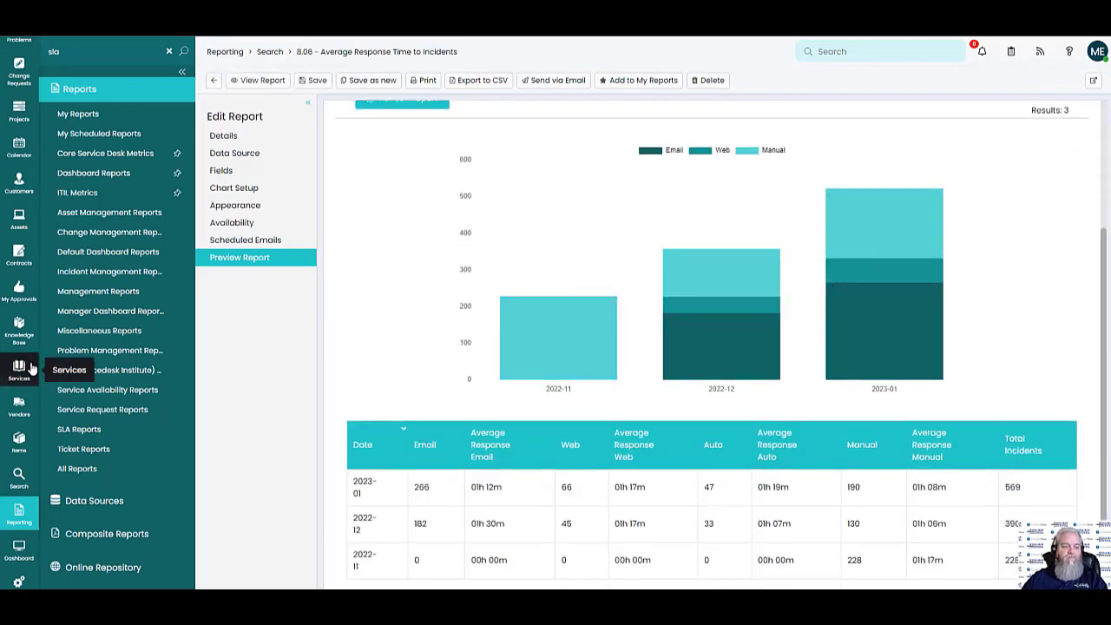
click(18, 548)
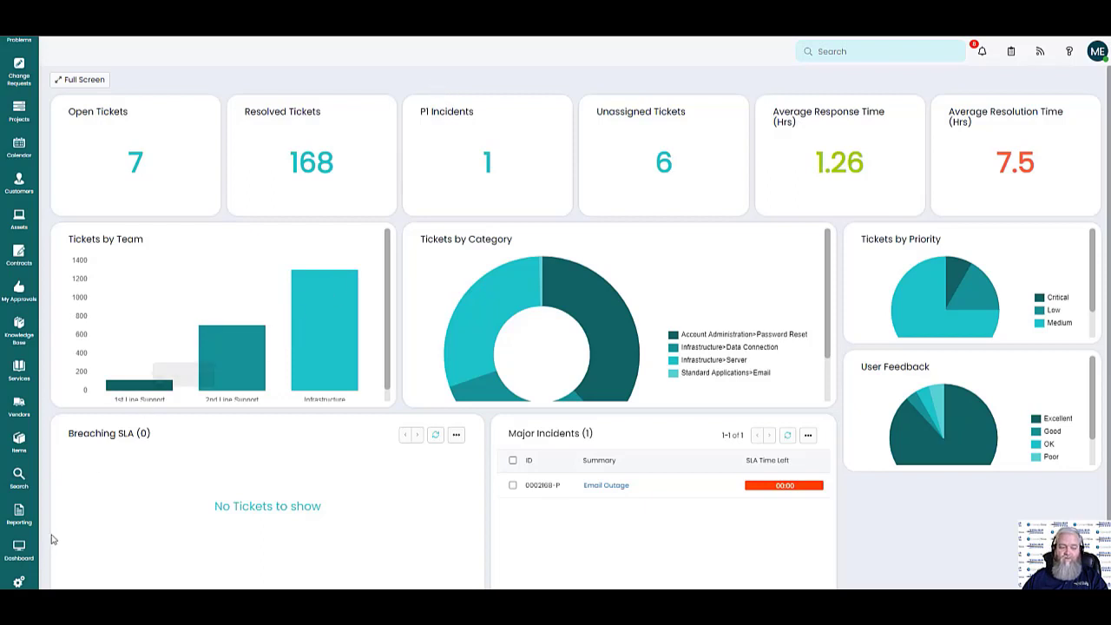
click(18, 581)
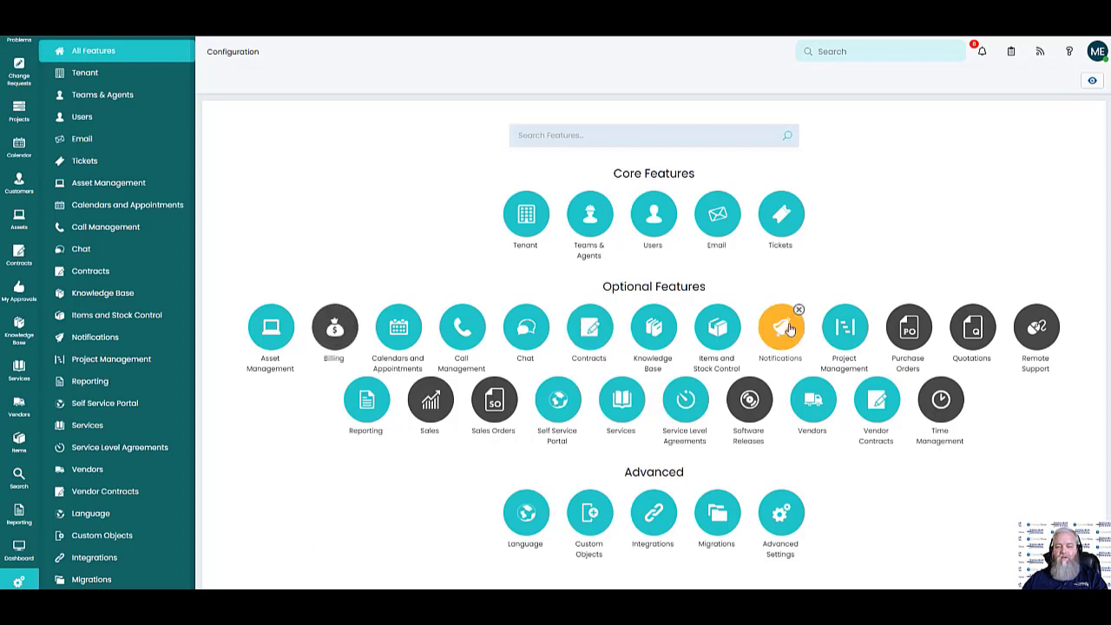
Toggle Purchase Orders and Project Management off and back, then enable the Time Management feature
click(924, 319)
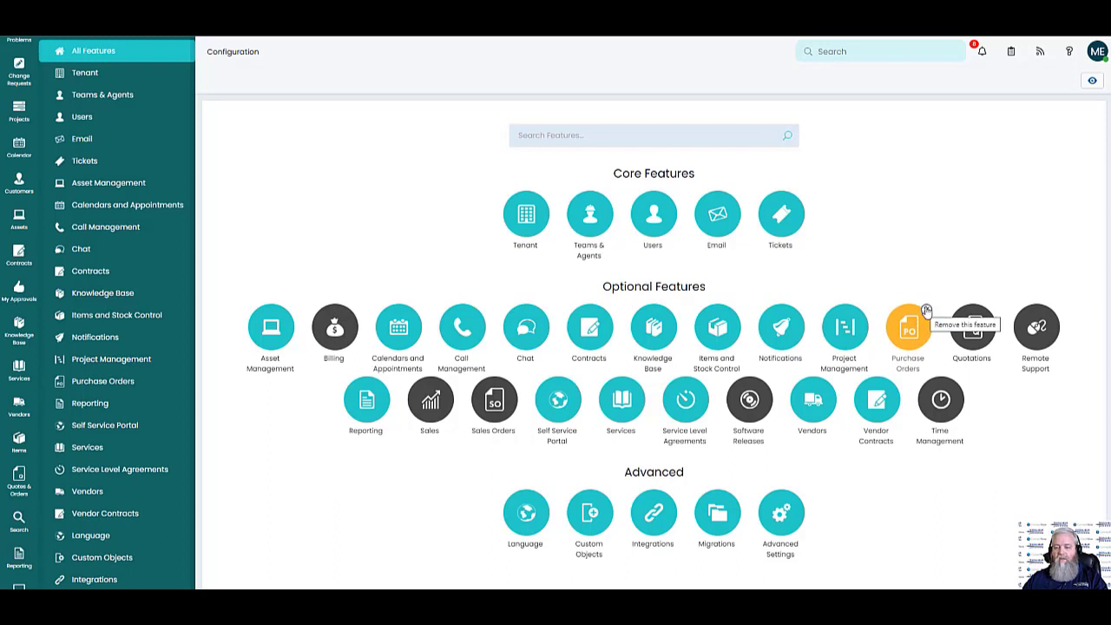
click(926, 310)
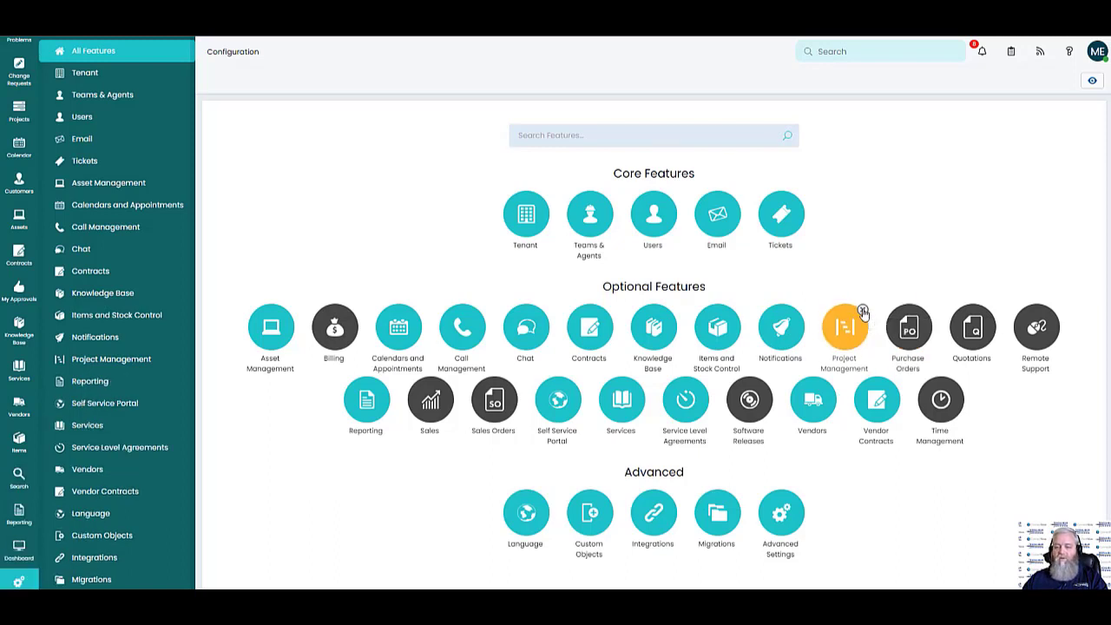
click(863, 311)
click(863, 311)
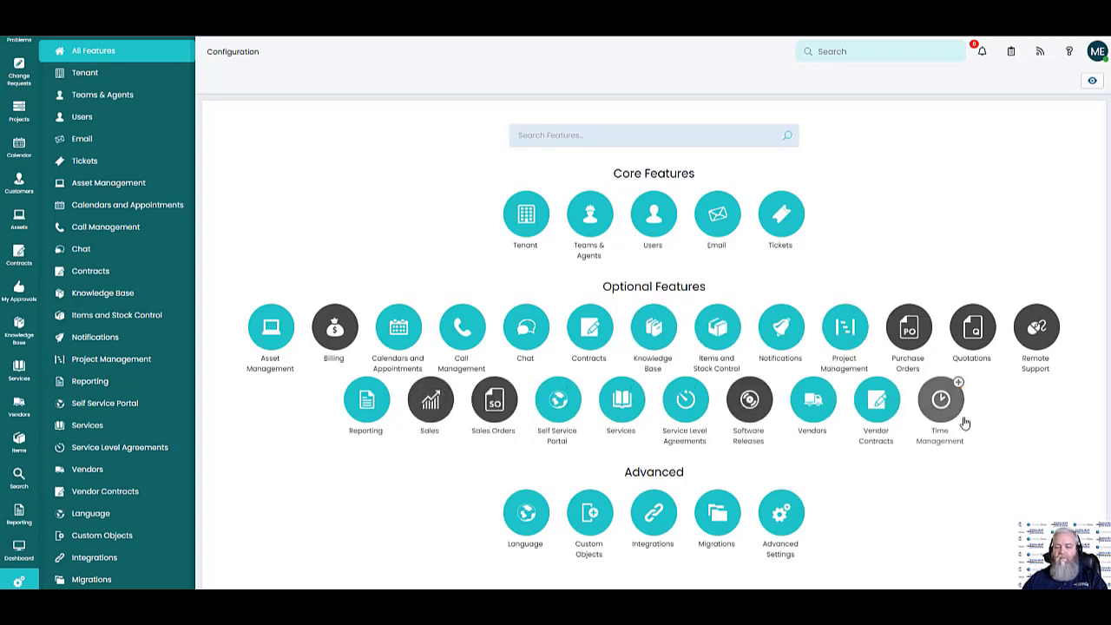
click(959, 385)
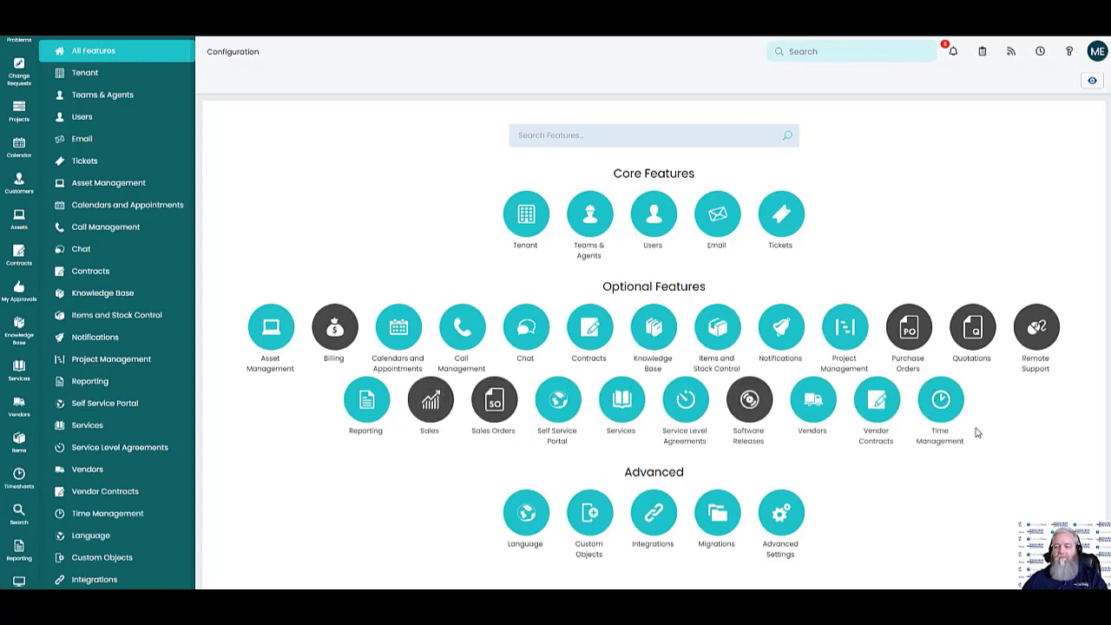